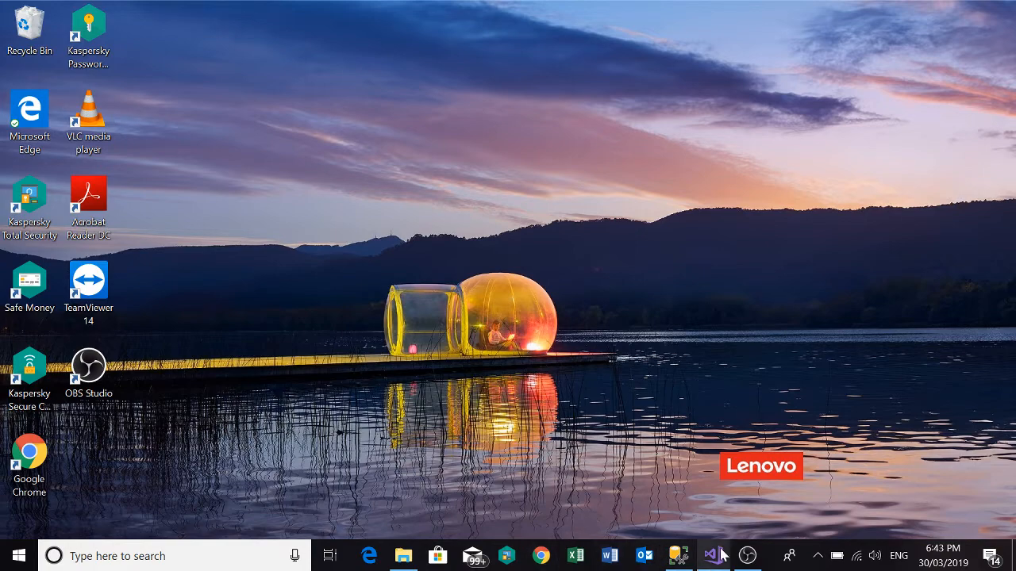
Switch to Chrome and search Google for "ssdt visual studio 2017 download".
left_click(541, 556)
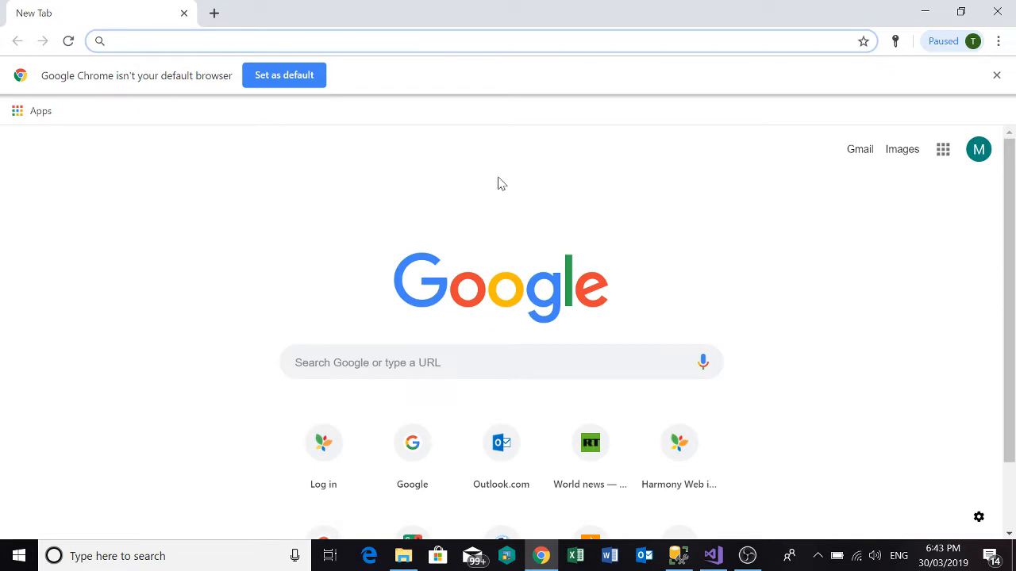
type("ssdt")
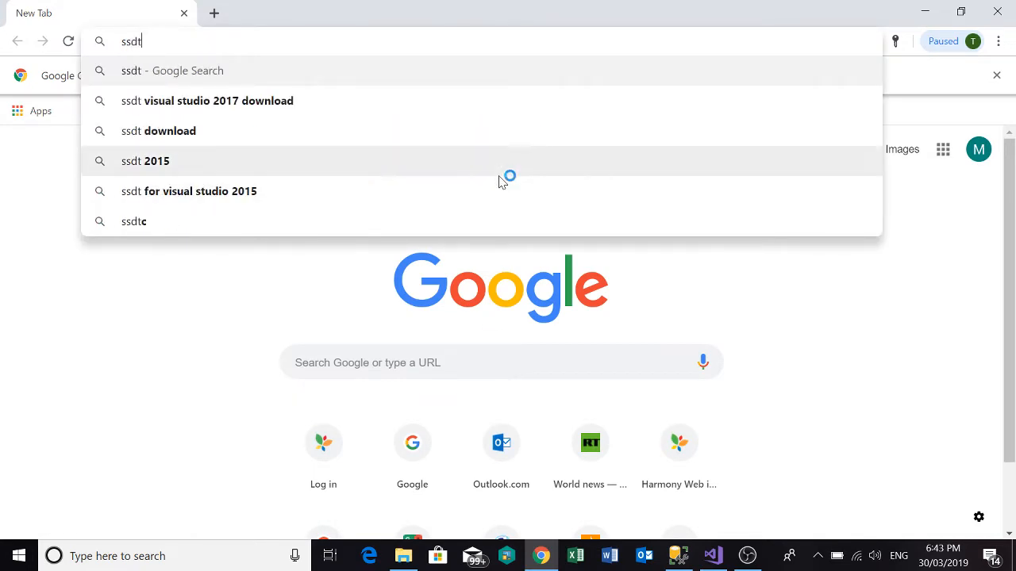
key("Down")
key("Return")
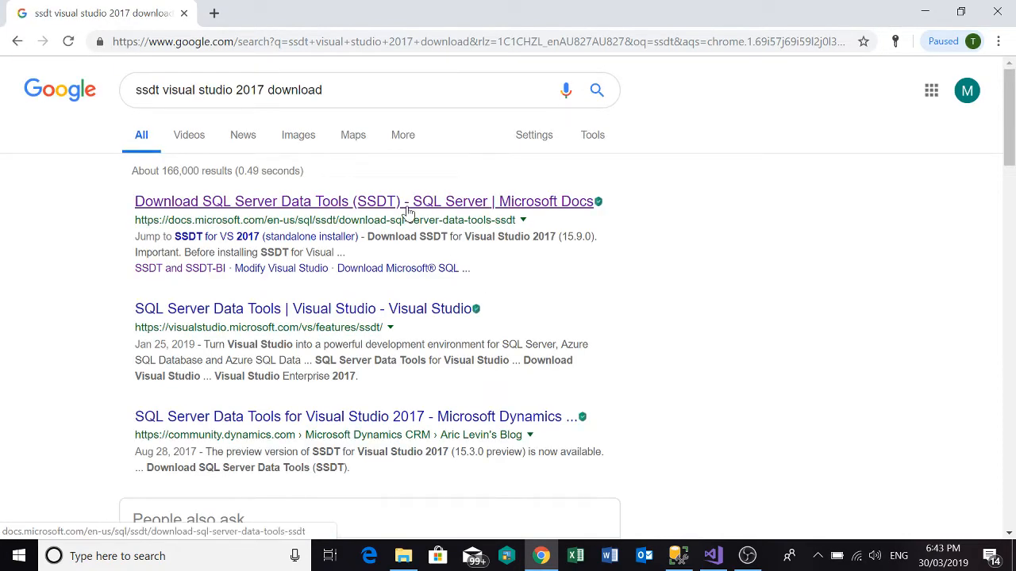
Open the Microsoft Docs SSDT download page from the results and skim its section on installing SSDT with Visual Studio 2017.
left_click(406, 208)
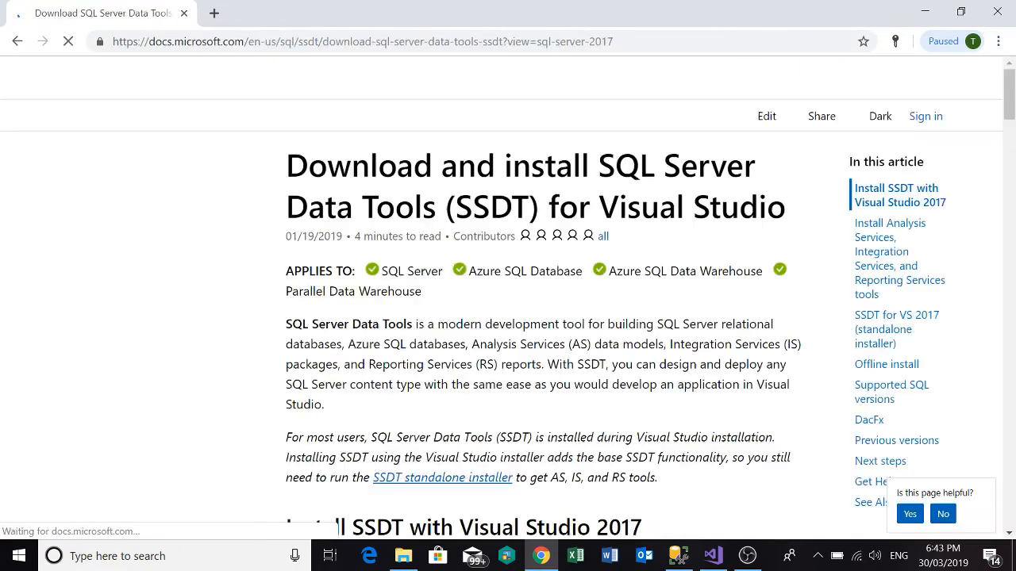
scroll(407, 226, "down", 3)
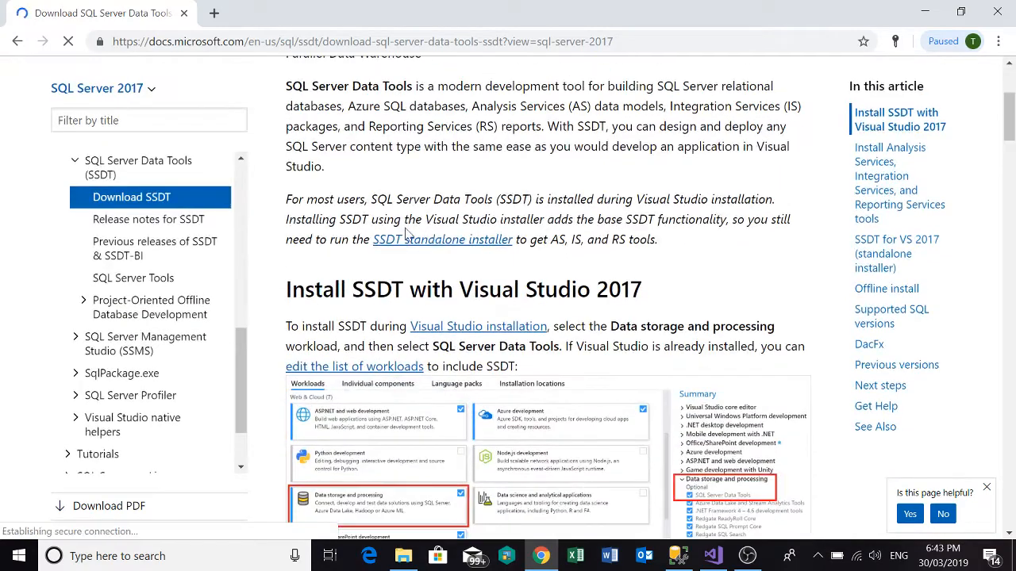
scroll(407, 232, "down", 2)
scroll(406, 237, "down", 3)
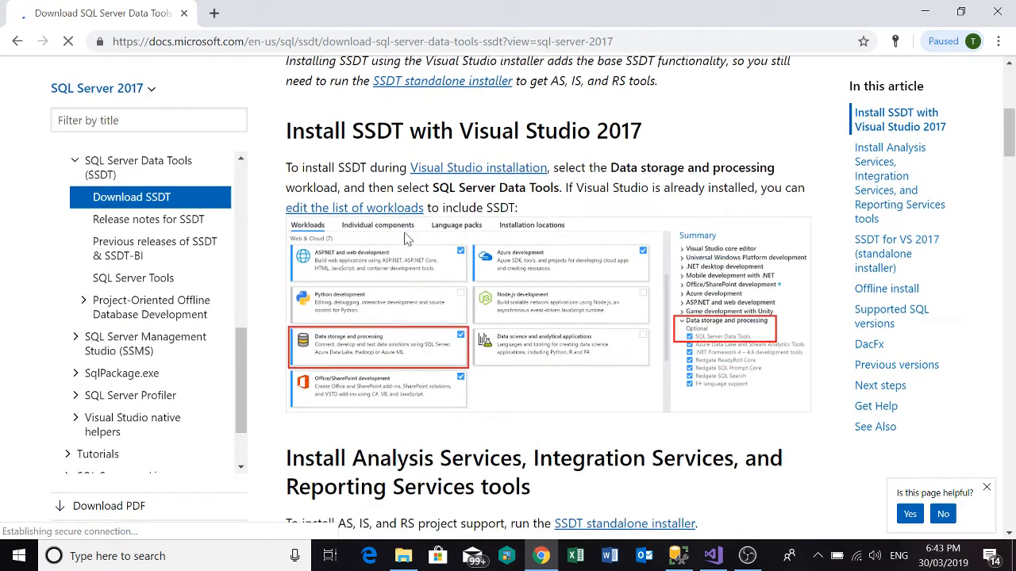
scroll(409, 237, "up", 1)
scroll(409, 237, "up", 2)
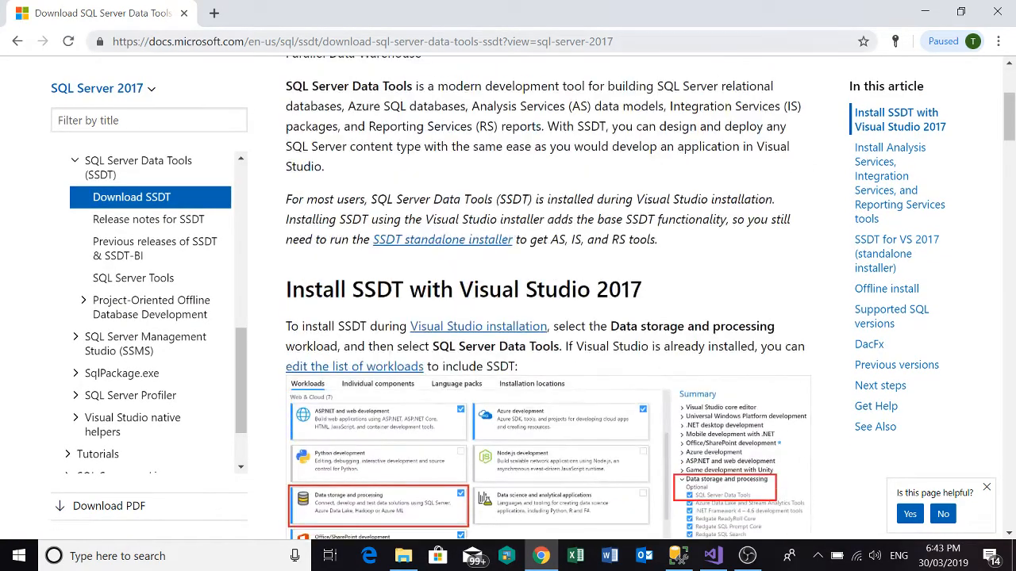
Return to the search results, open the Visual Studio site's SQL Server Data Tools page in a new tab and look through it.
left_click(18, 42)
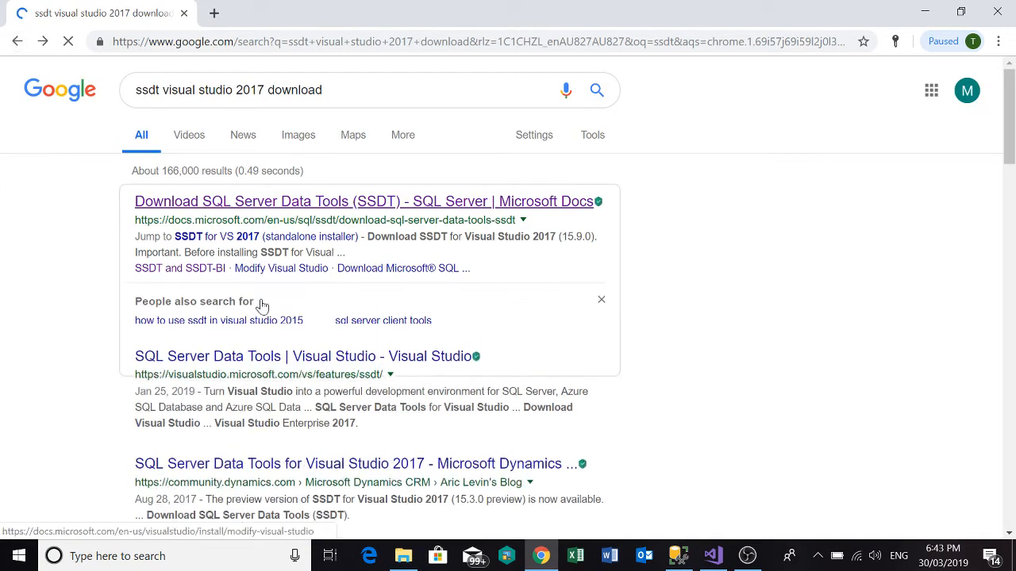
right_click(333, 409)
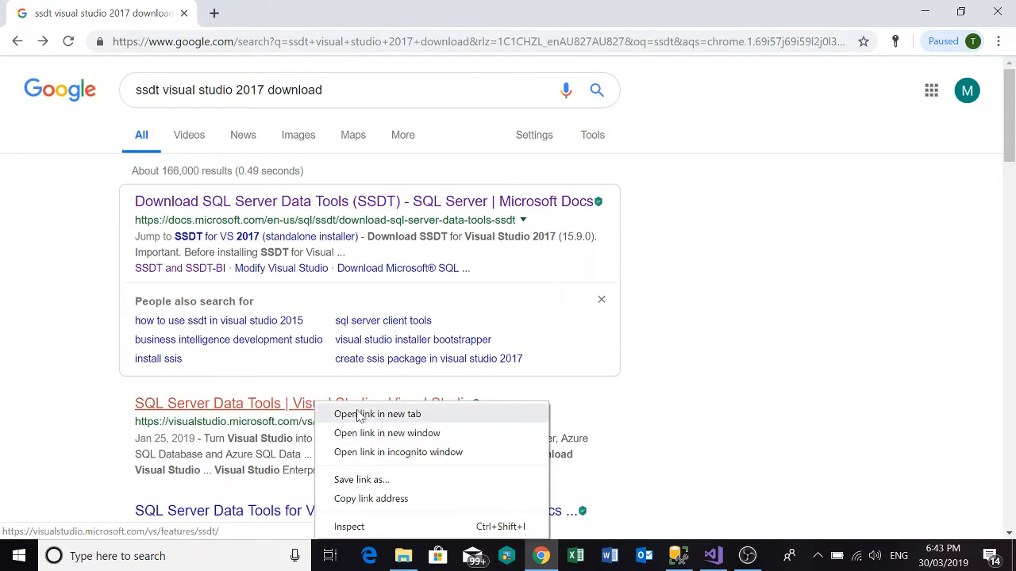
left_click(358, 414)
key("ctrl+Tab")
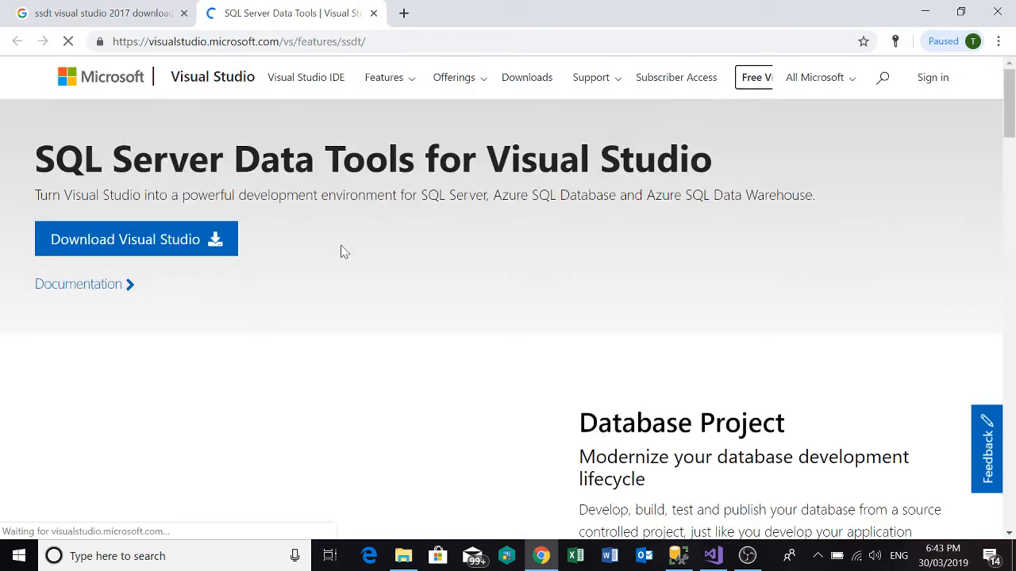
scroll(340, 249, "down", 2)
scroll(344, 257, "down", 1)
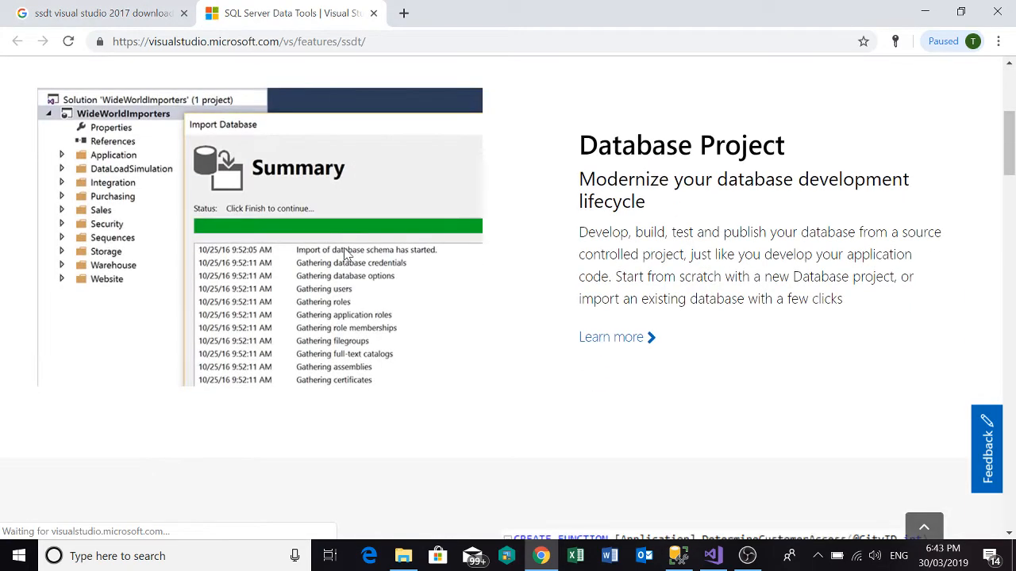
scroll(344, 251, "down", 4)
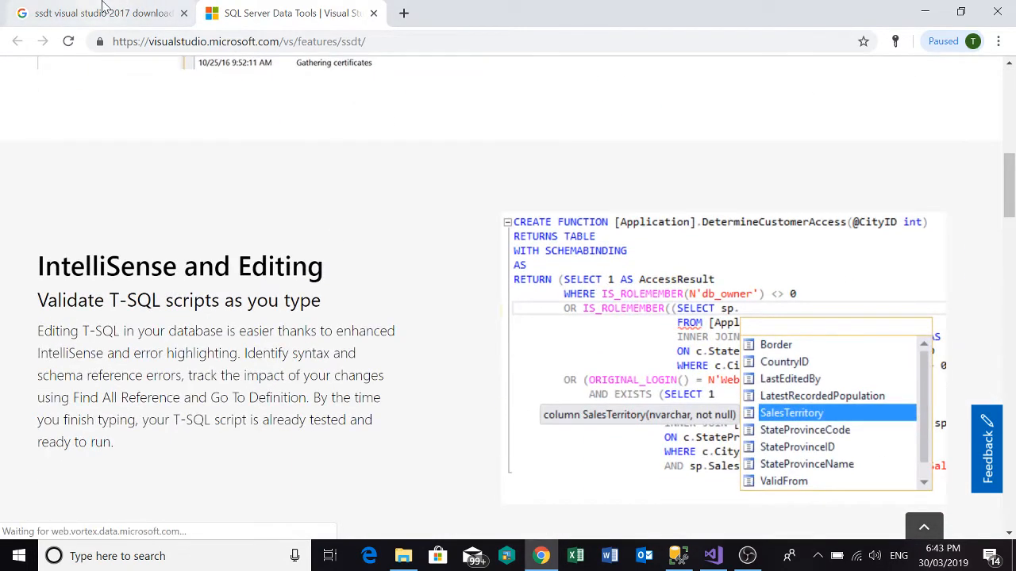
From the search results, open the Microsoft Dynamics community article on SSDT for Visual Studio 2017 in a new tab and find its download link.
left_click(162, 15)
scroll(256, 311, "down", 2)
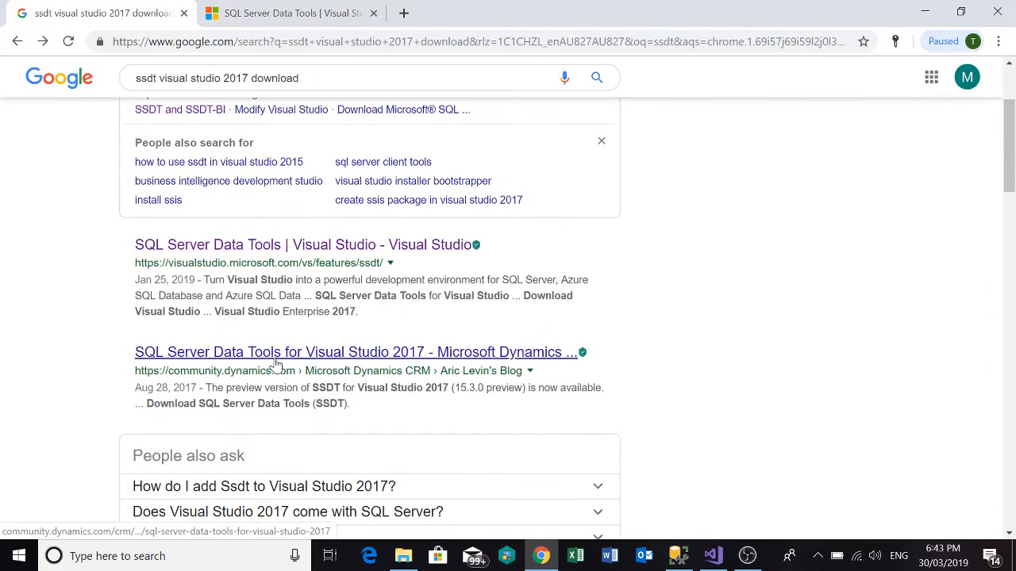
right_click(275, 359)
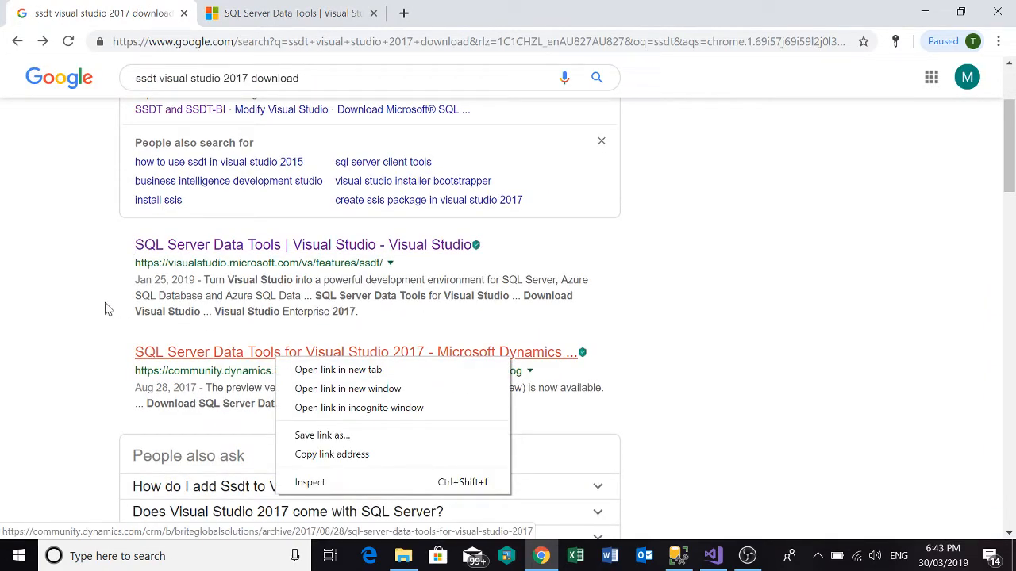
left_click(306, 369)
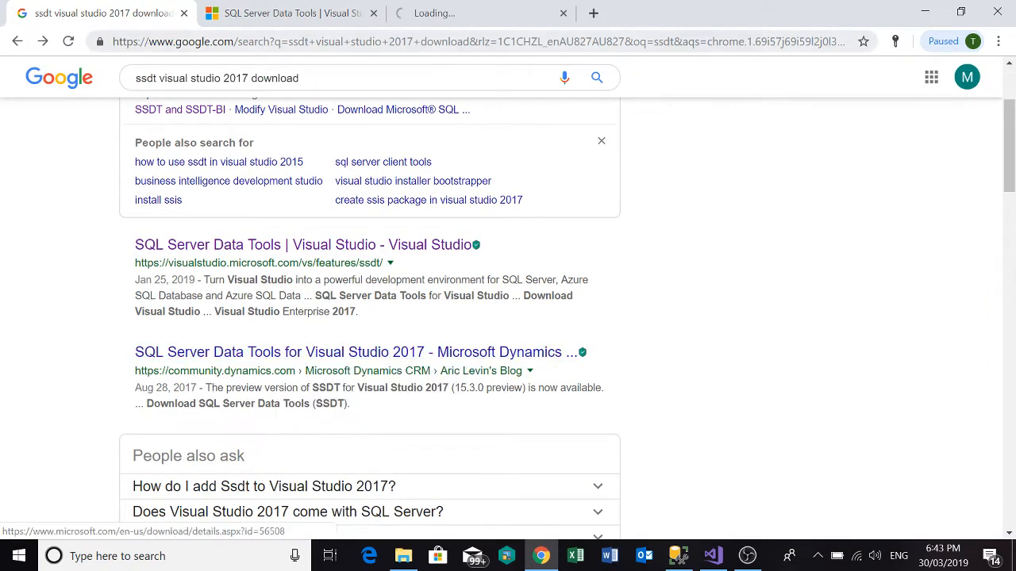
left_click(463, 15)
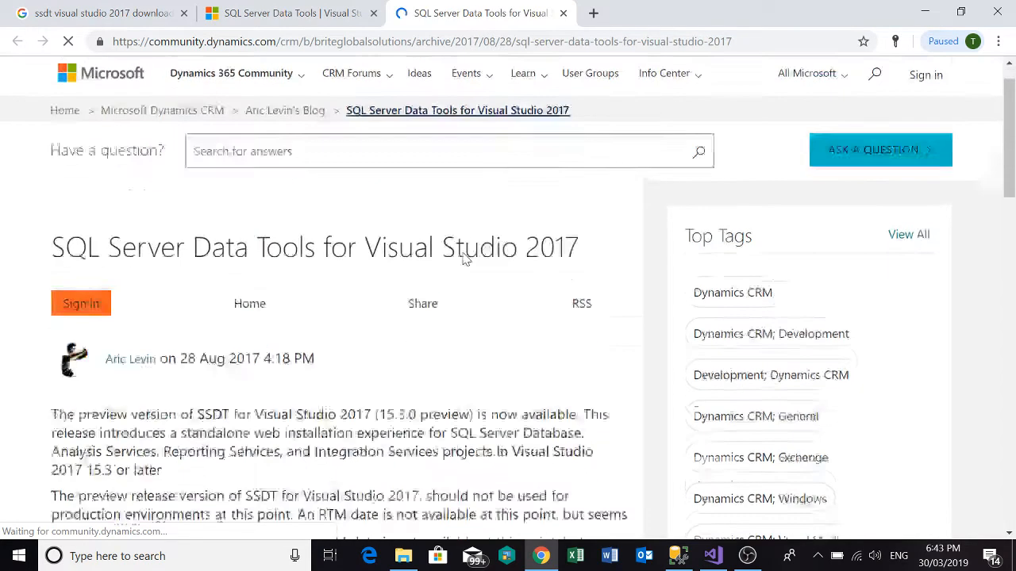
scroll(465, 254, "down", 3)
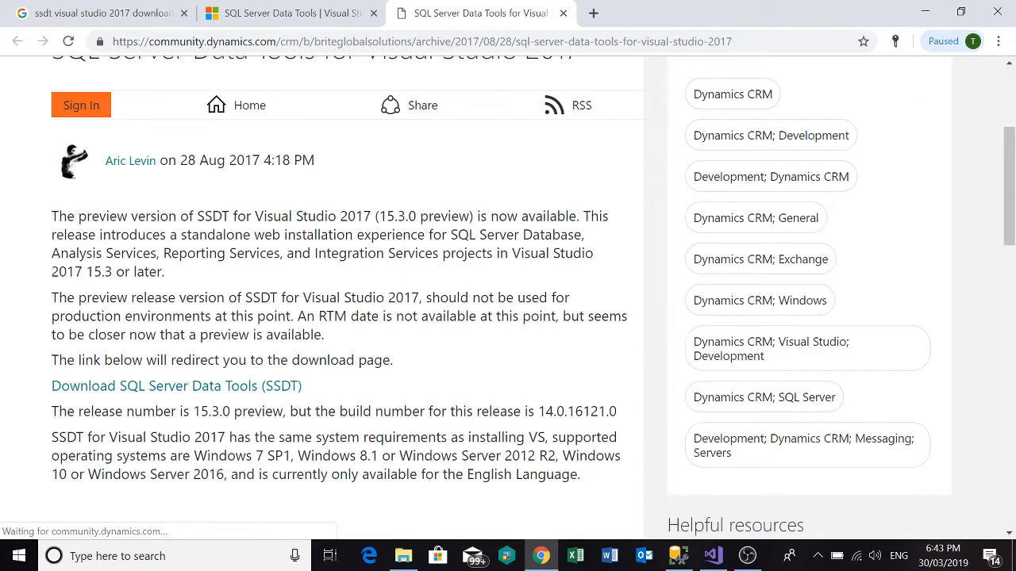
Follow the article's Download SQL Server Data Tools (SSDT) link and review the workload and standalone installer instructions.
left_click(256, 390)
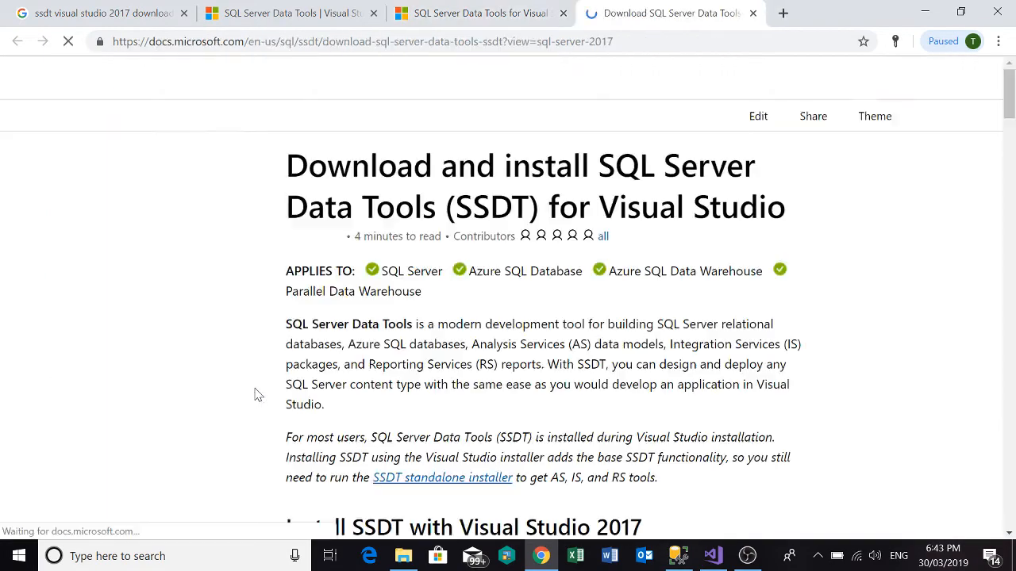
scroll(301, 333, "down", 4)
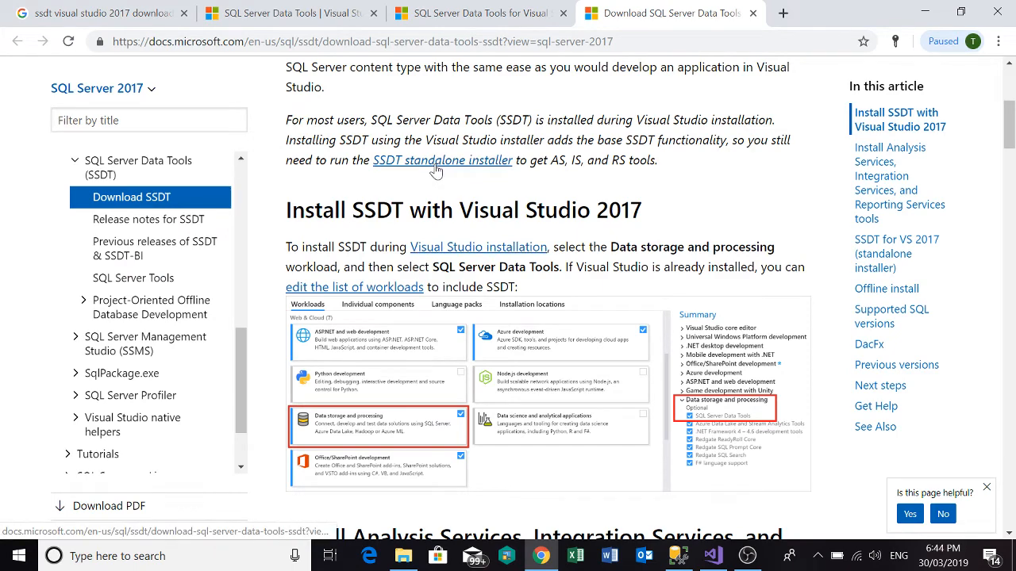
scroll(432, 195, "down", 2)
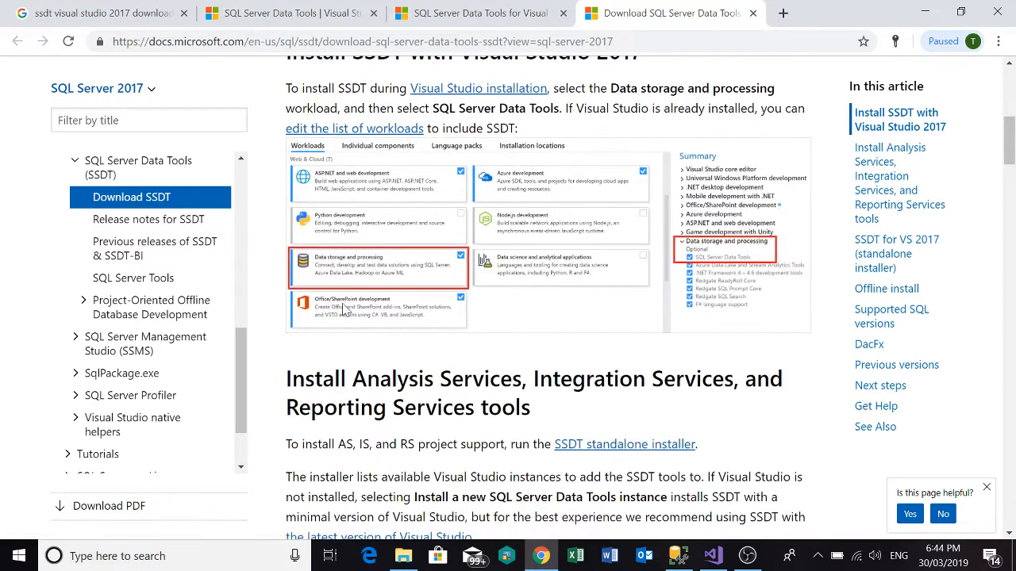
scroll(386, 337, "down", 2)
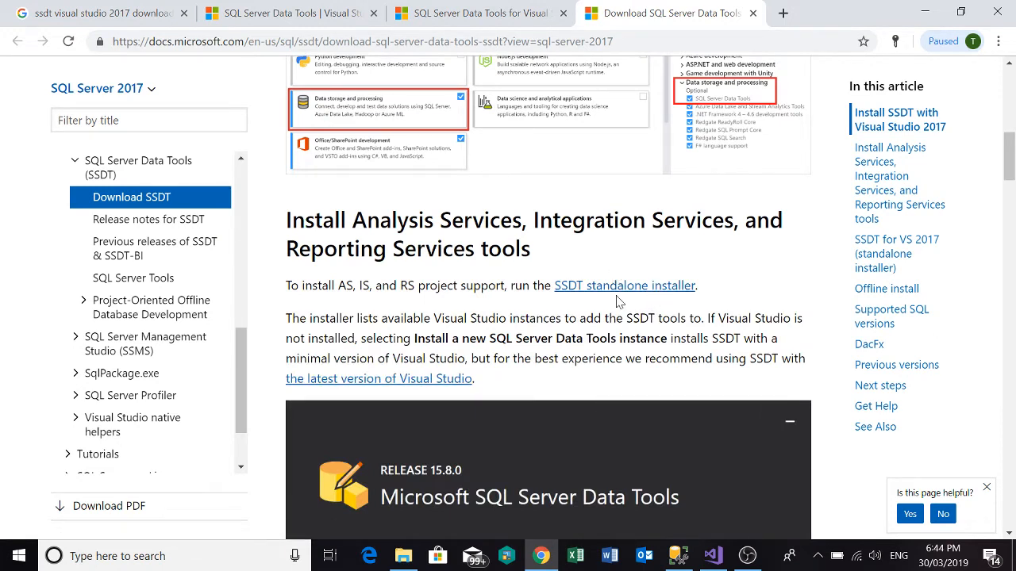
Switch to Visual Studio, check for the Integration Services Project template under Business Intelligence when creating a new project, and cancel without creating it.
left_click(705, 558)
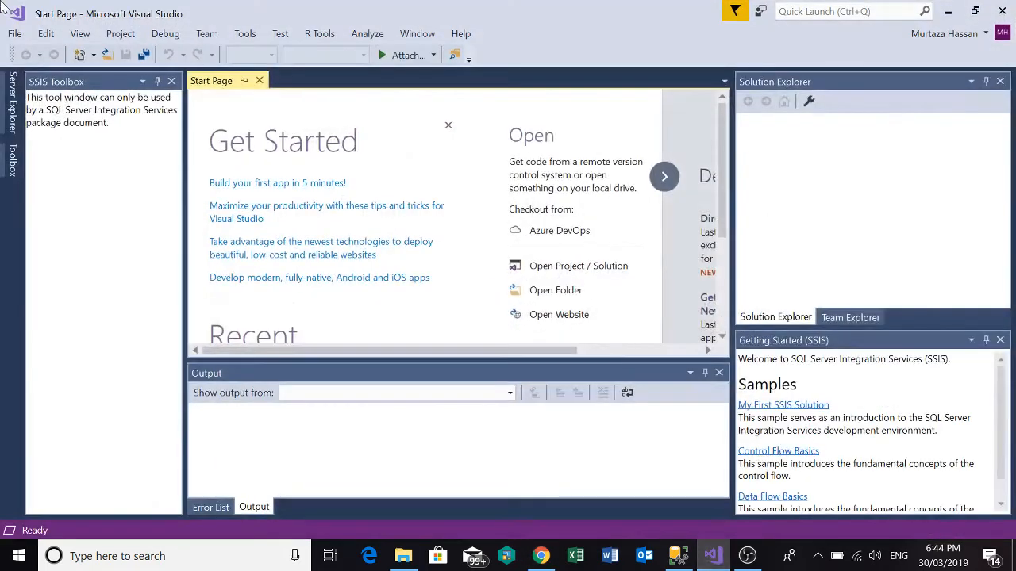
left_click(14, 34)
mouse_move(115, 52)
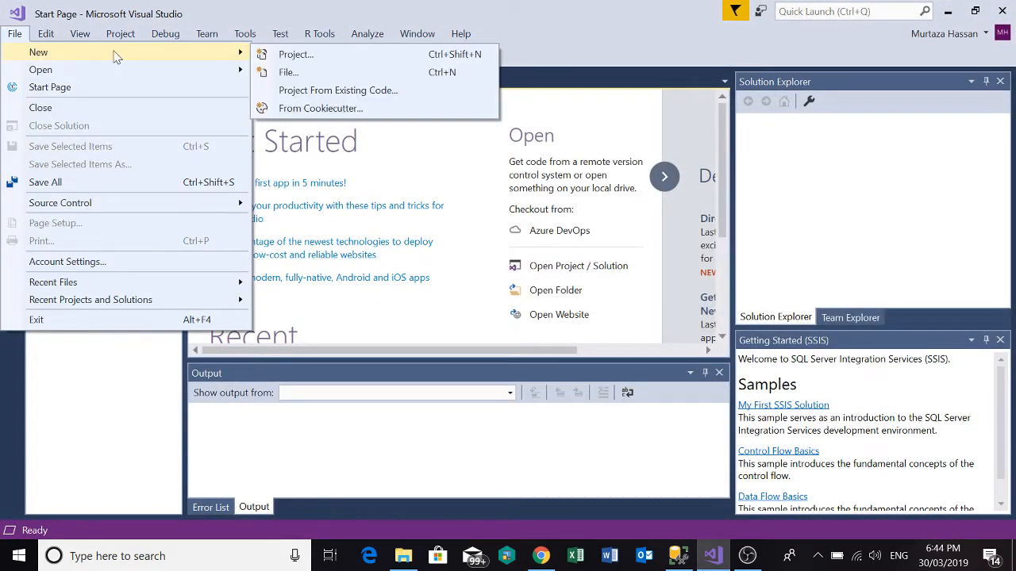
left_click(289, 57)
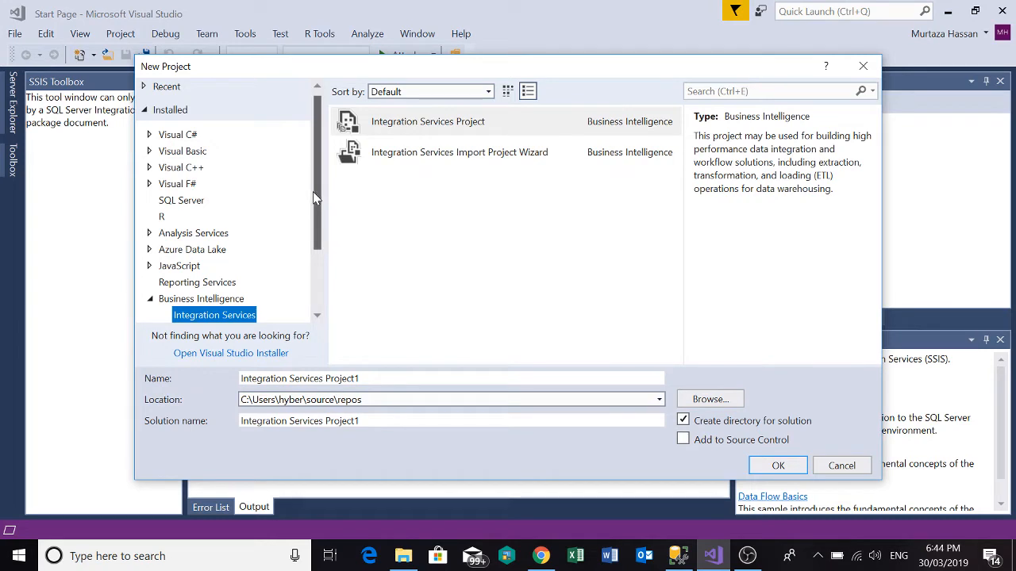
left_click_drag(313, 191, 315, 251)
left_click(223, 208)
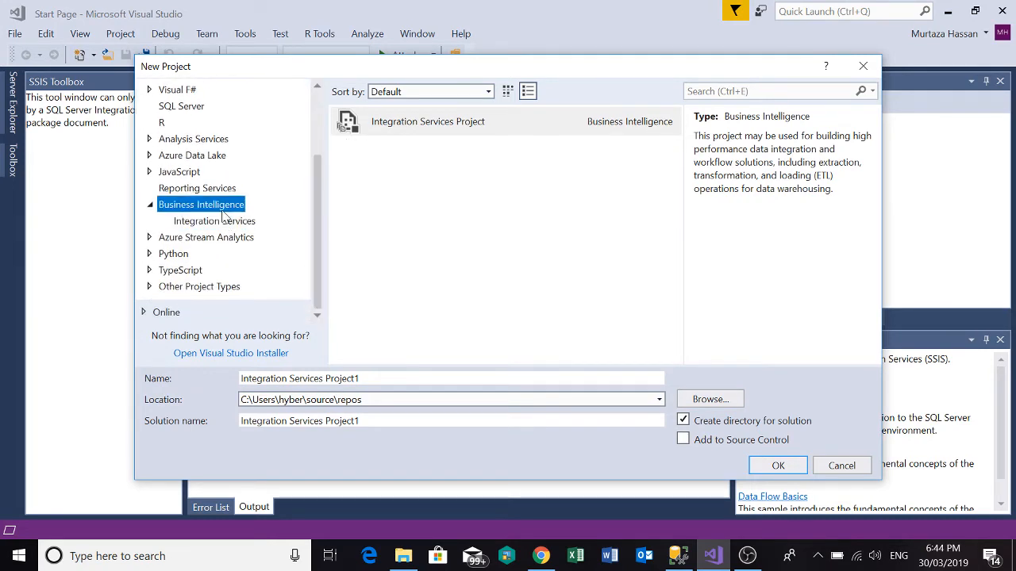
left_click(225, 225)
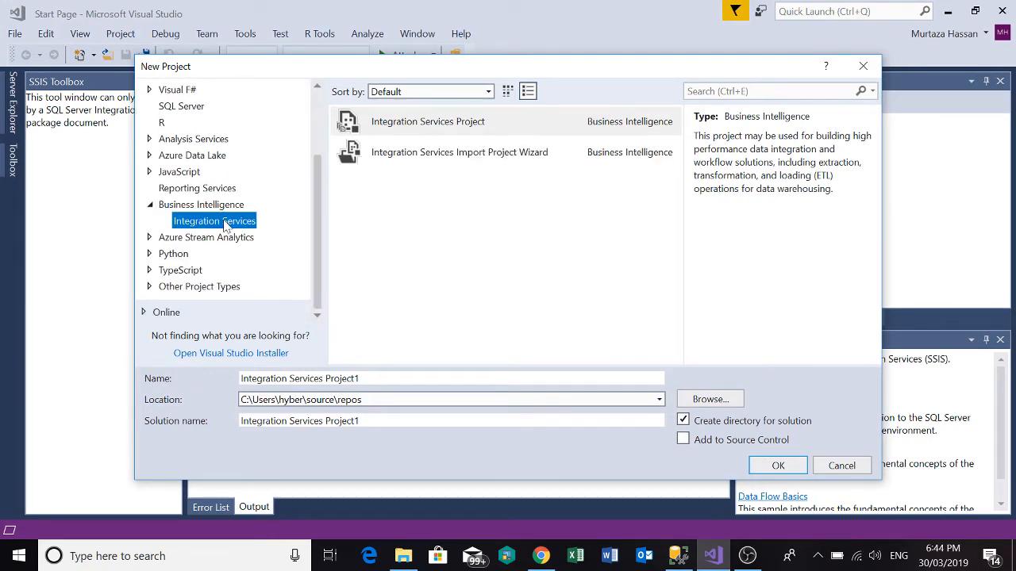
left_click(385, 131)
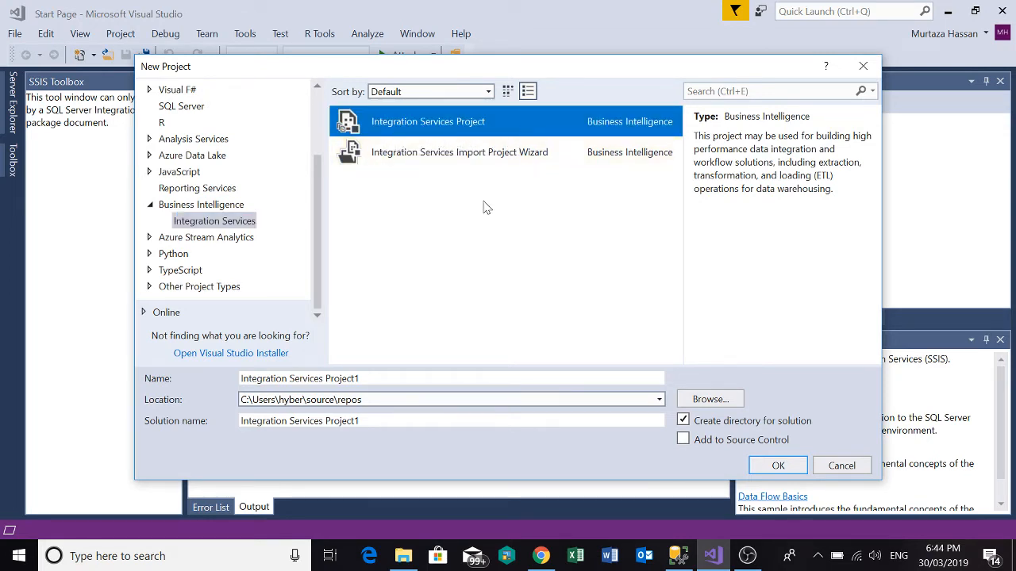
left_click(842, 465)
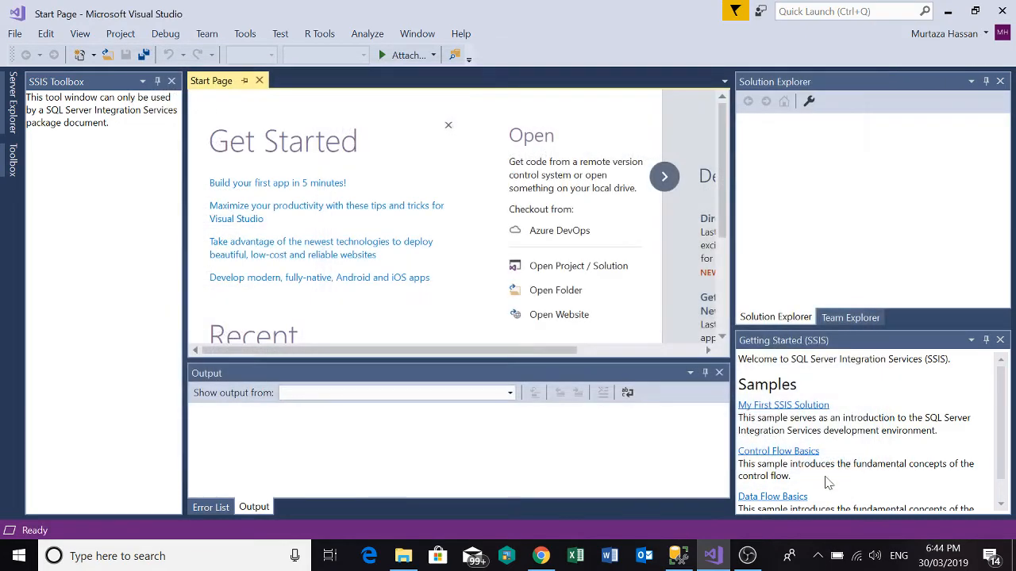
Switch to SQL Server Management Studio and open the top 200 rows of the dbo.Customers table in TestDB.
left_click(689, 551)
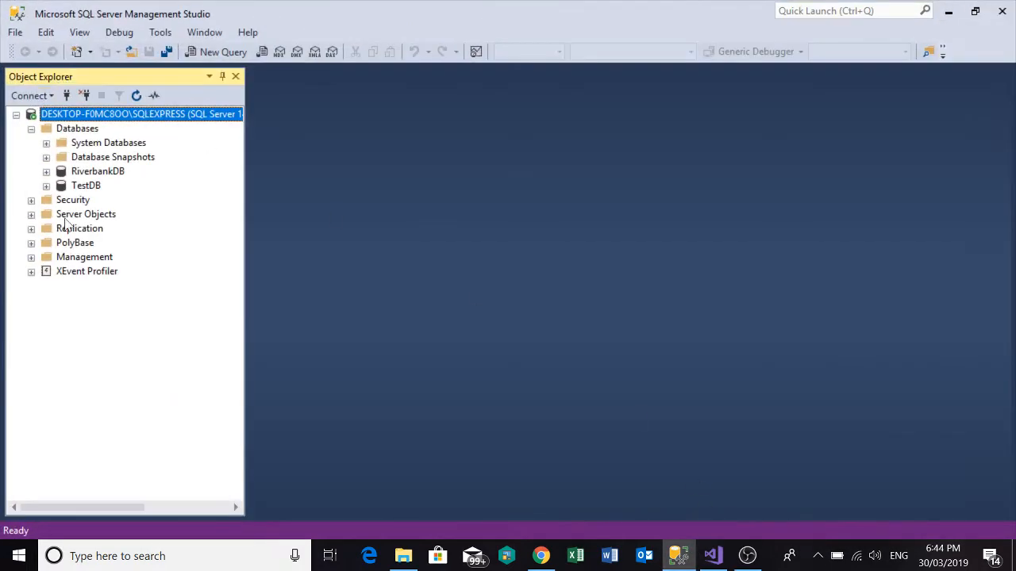
left_click(46, 186)
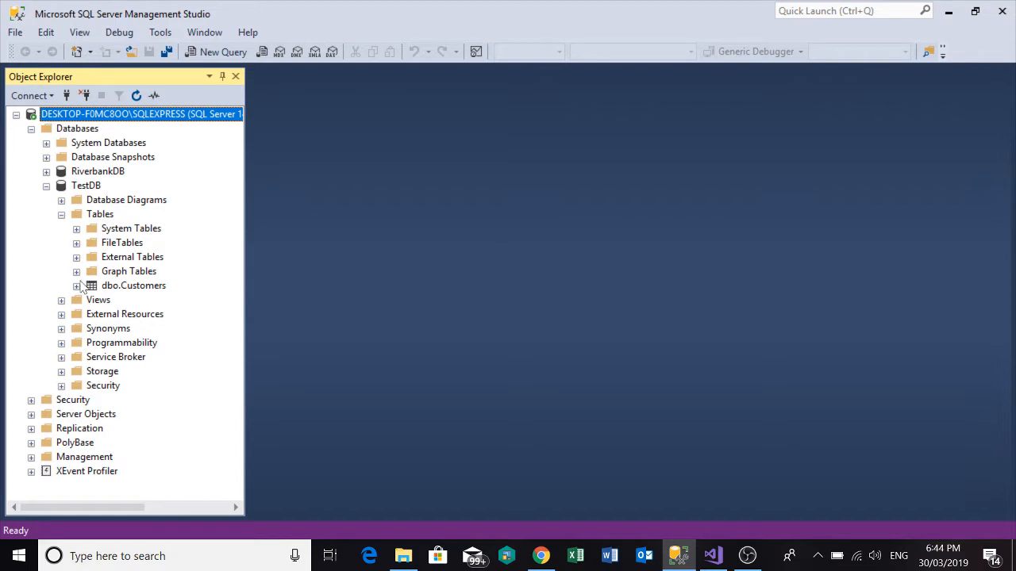
left_click(77, 286)
left_click(106, 285)
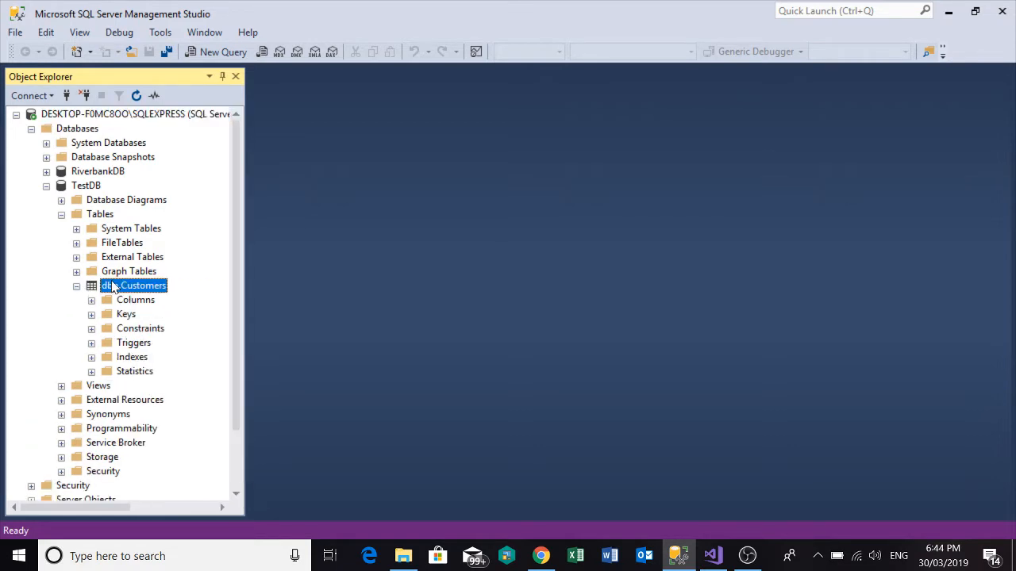
right_click(112, 286)
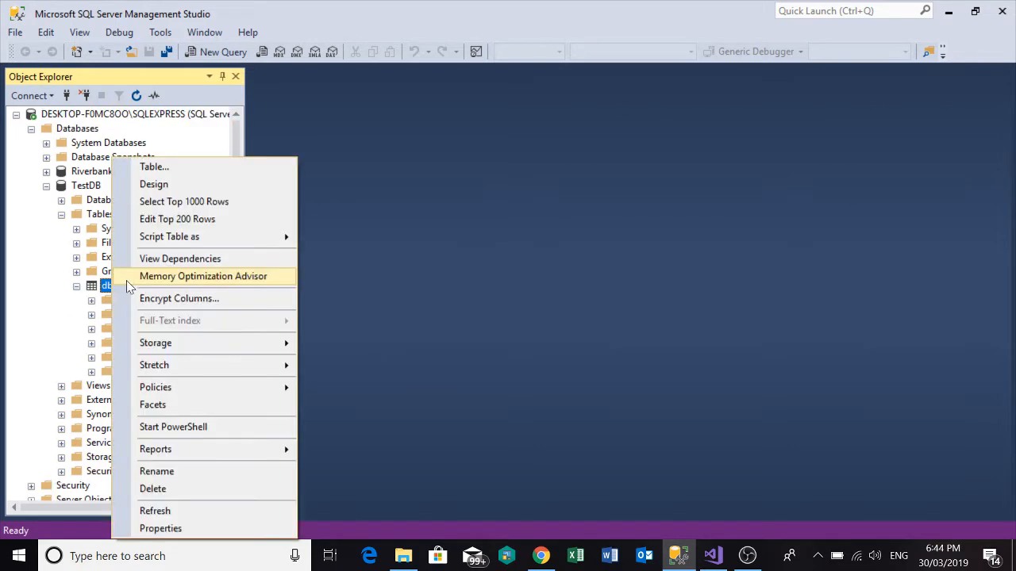
left_click(180, 220)
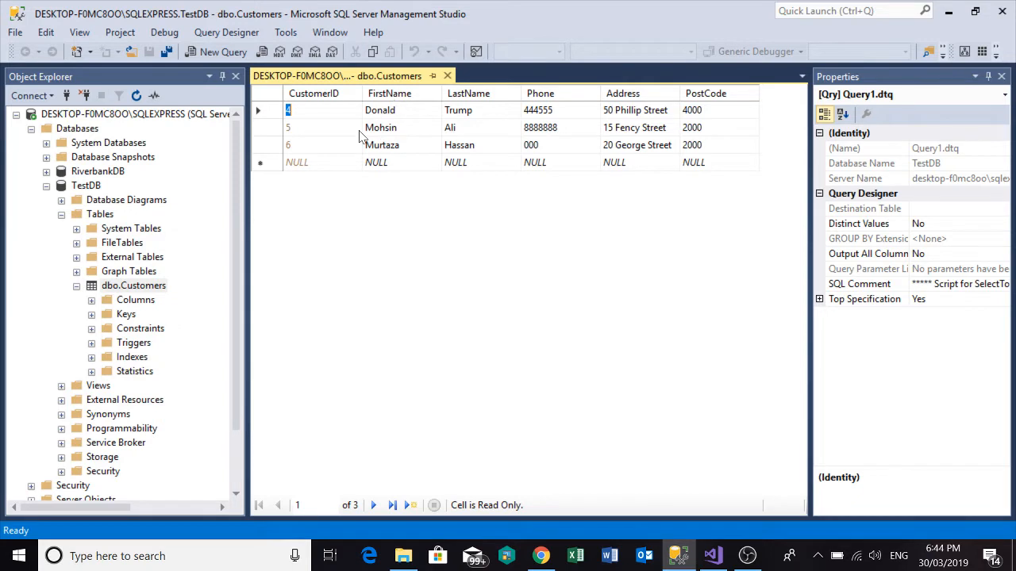
Create a new database named MySiteDB on the server, keeping the default owner and file settings.
left_click(76, 286)
left_click(46, 186)
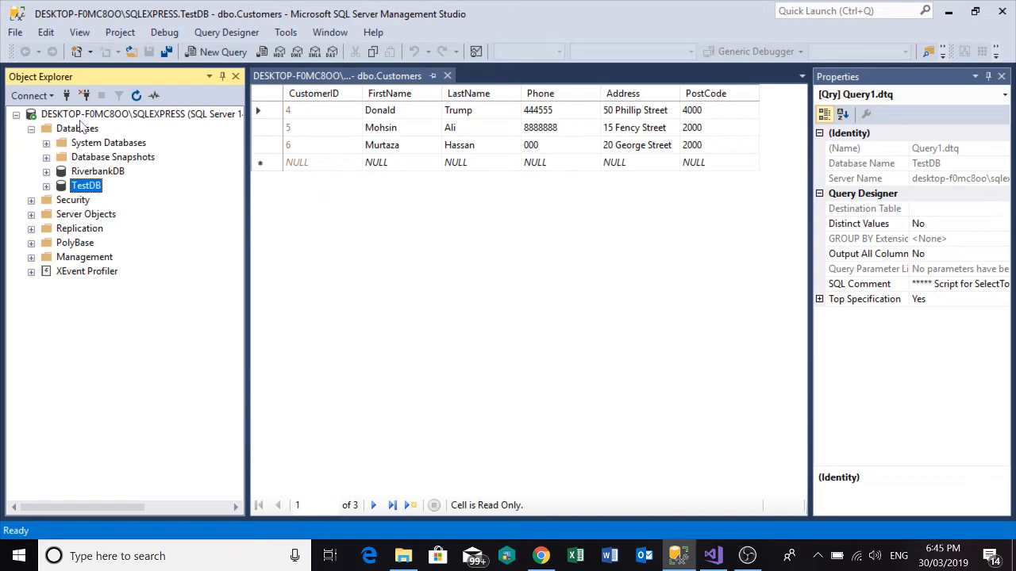
right_click(80, 129)
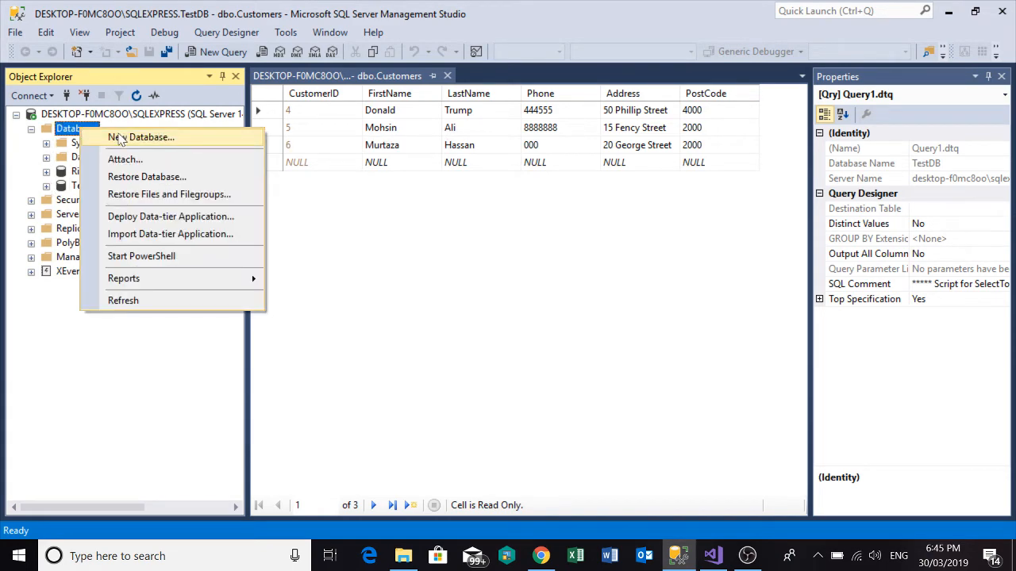
left_click(119, 138)
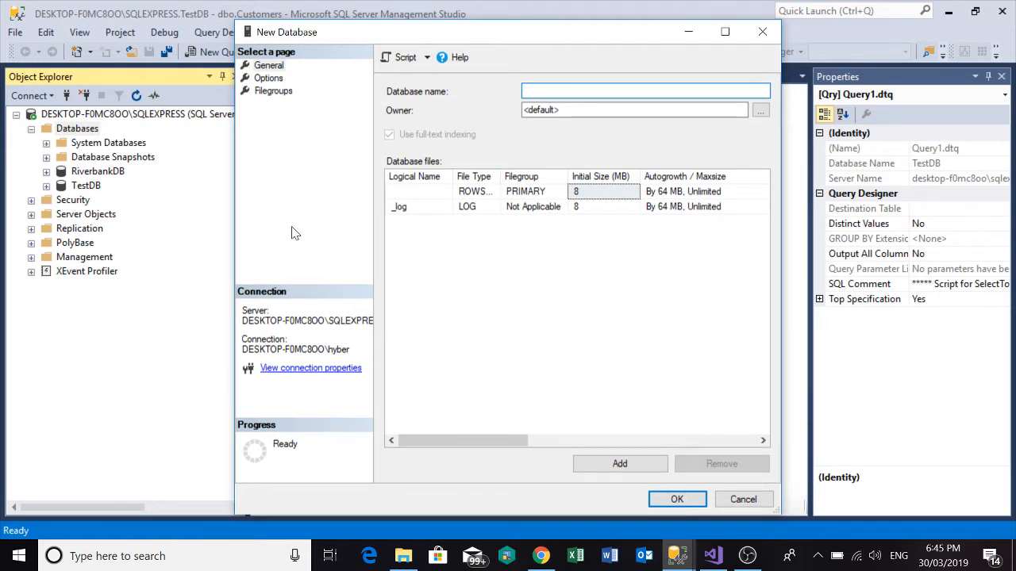
type("Mysite")
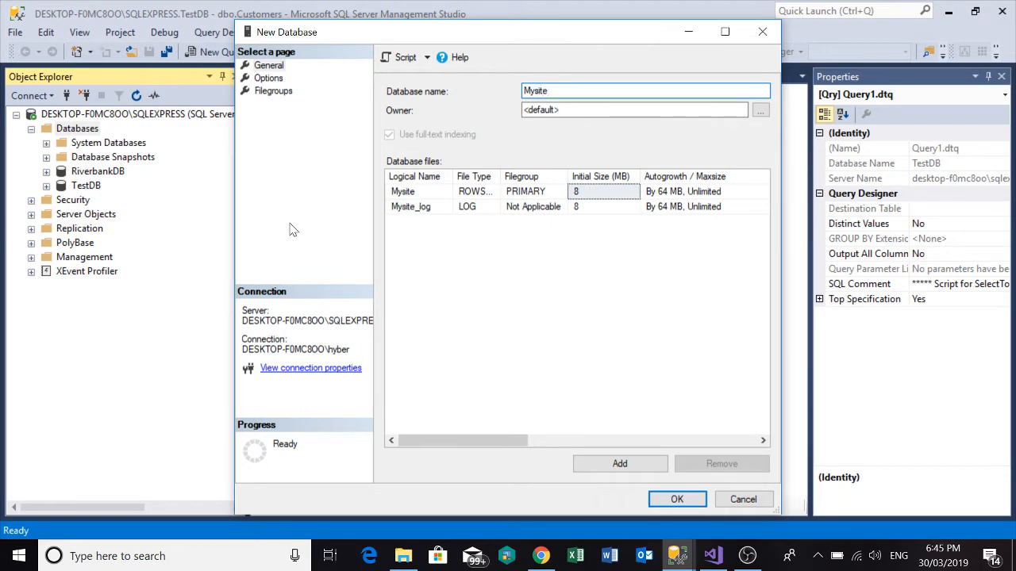
key("BackSpace")
key("BackSpace")
key("BackSpace")
key("BackSpace")
type("SiteDB")
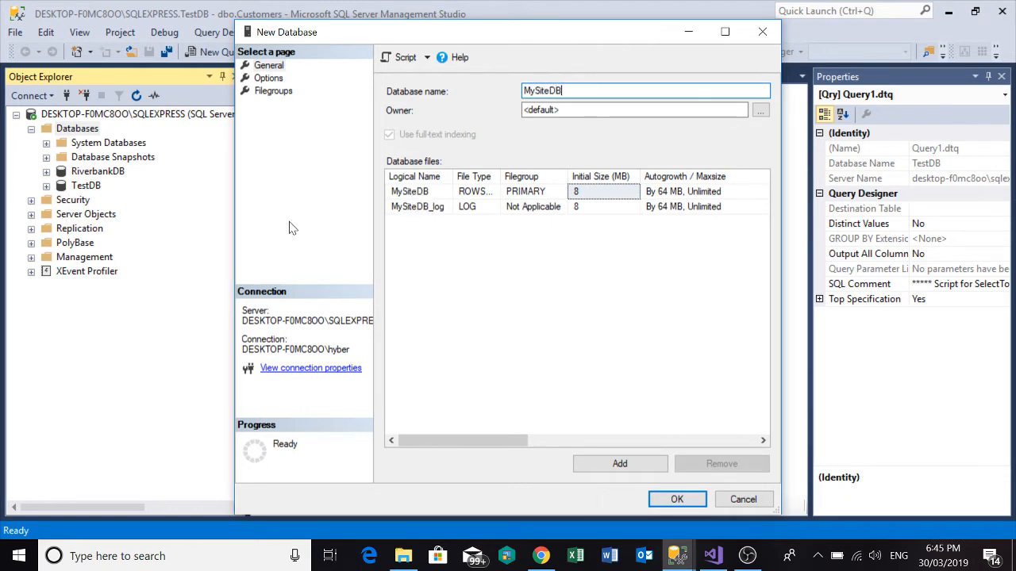
left_click(686, 505)
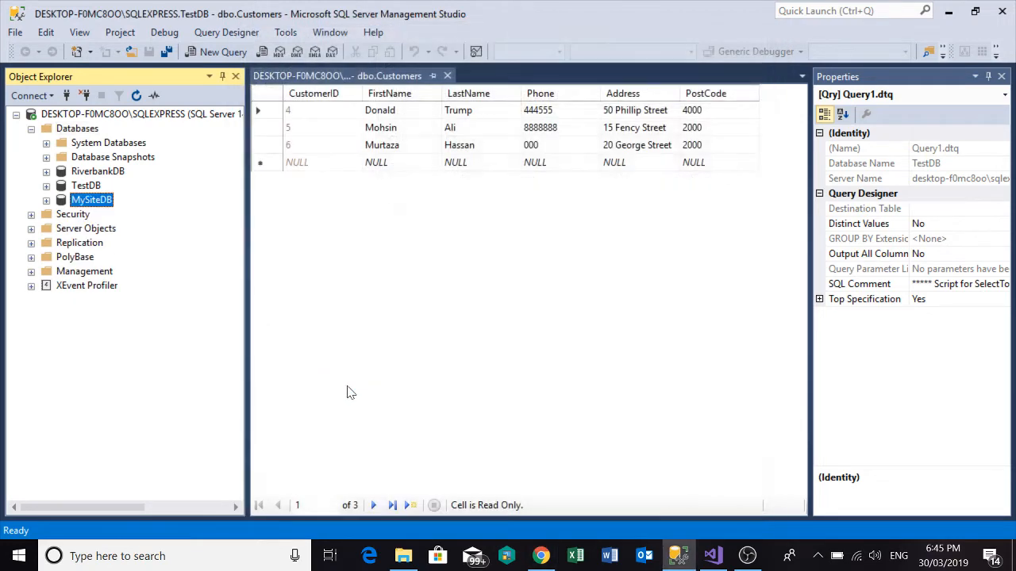
Start a new table in MySiteDB and add a CustomerID column with data type int.
left_click(46, 200)
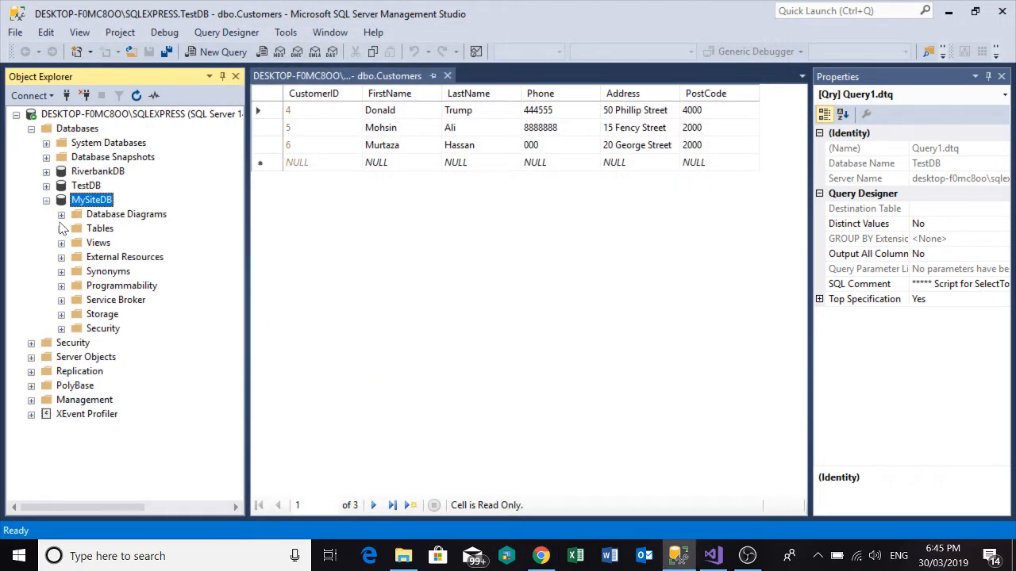
left_click(61, 228)
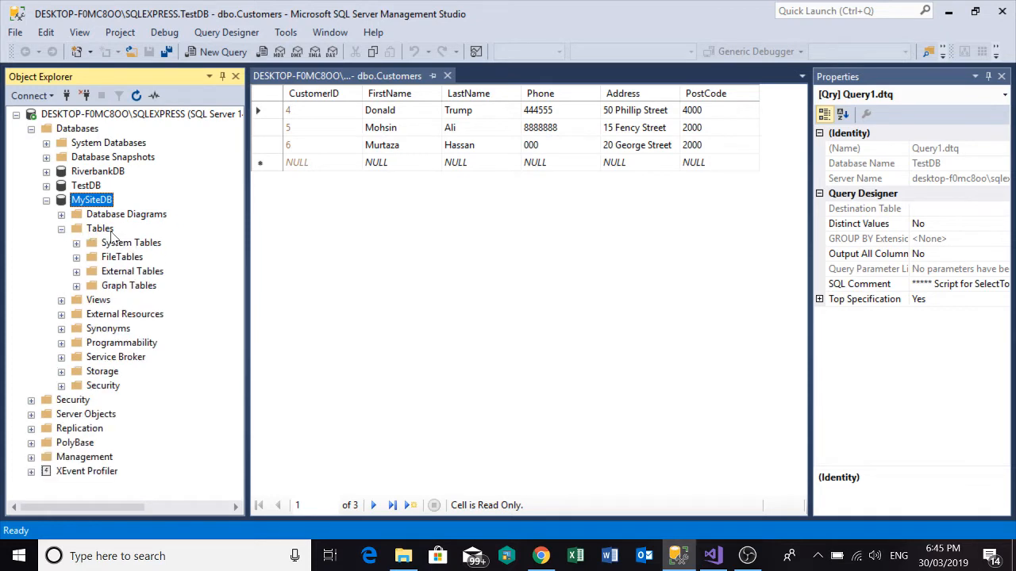
right_click(111, 233)
left_click(142, 242)
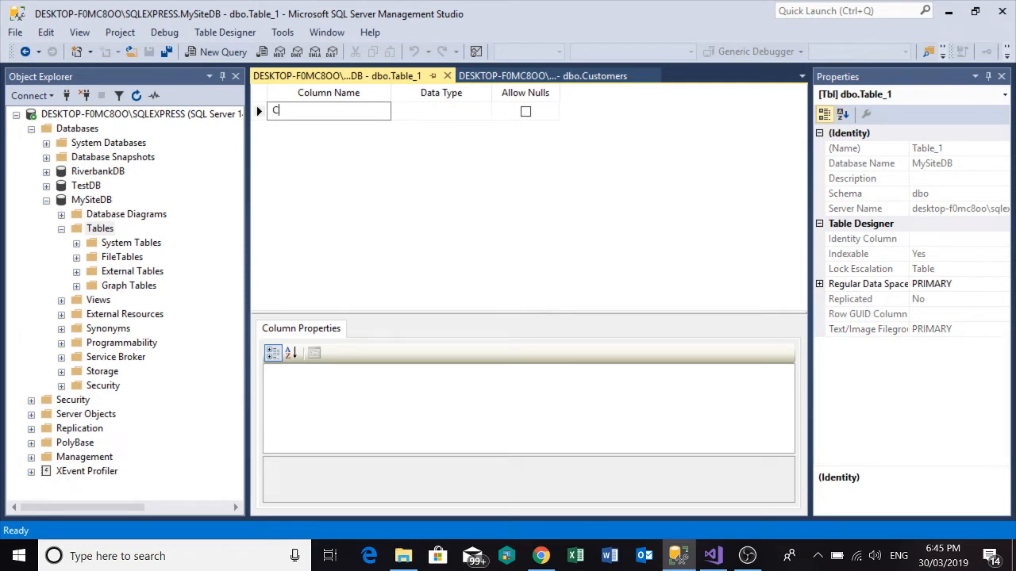
type("CustomerID")
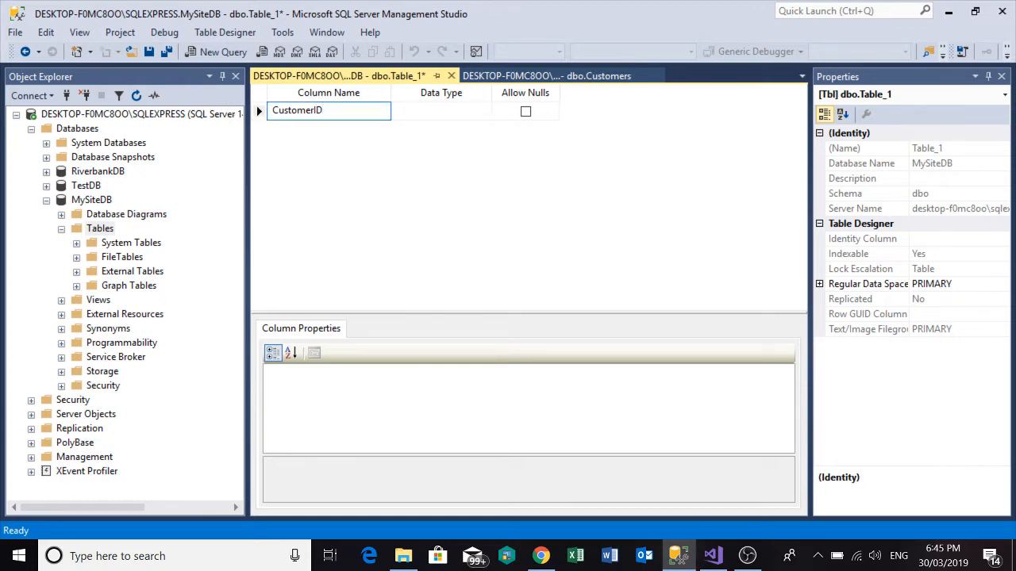
left_click(426, 118)
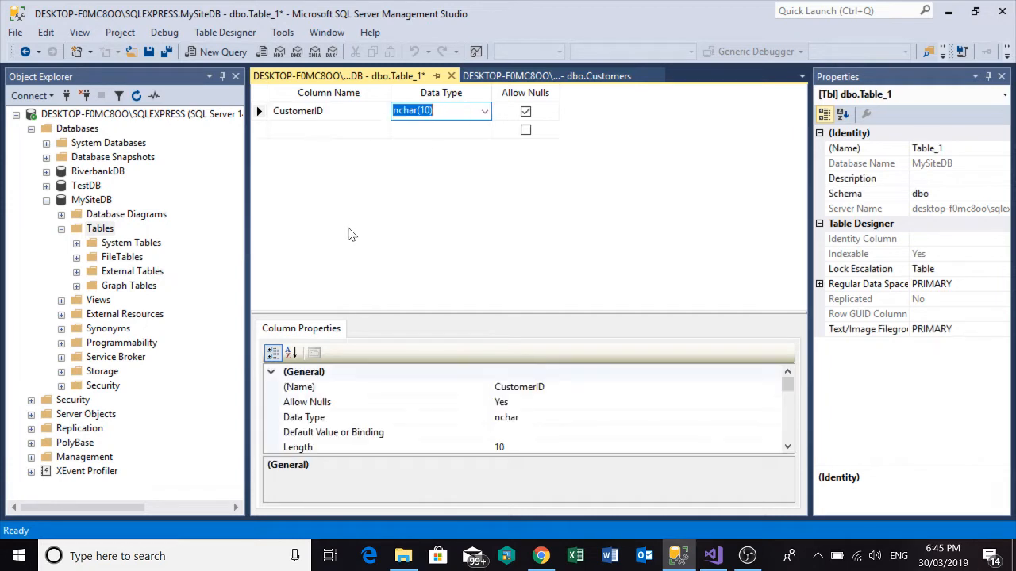
type("int")
left_click(288, 130)
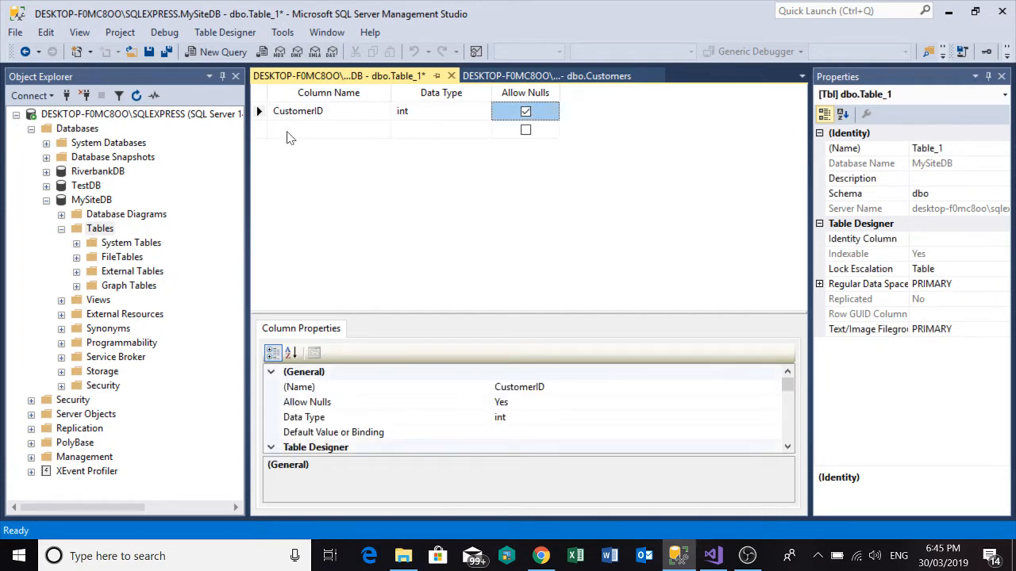
Set the CustomerID column as the table's primary key.
left_click(258, 111)
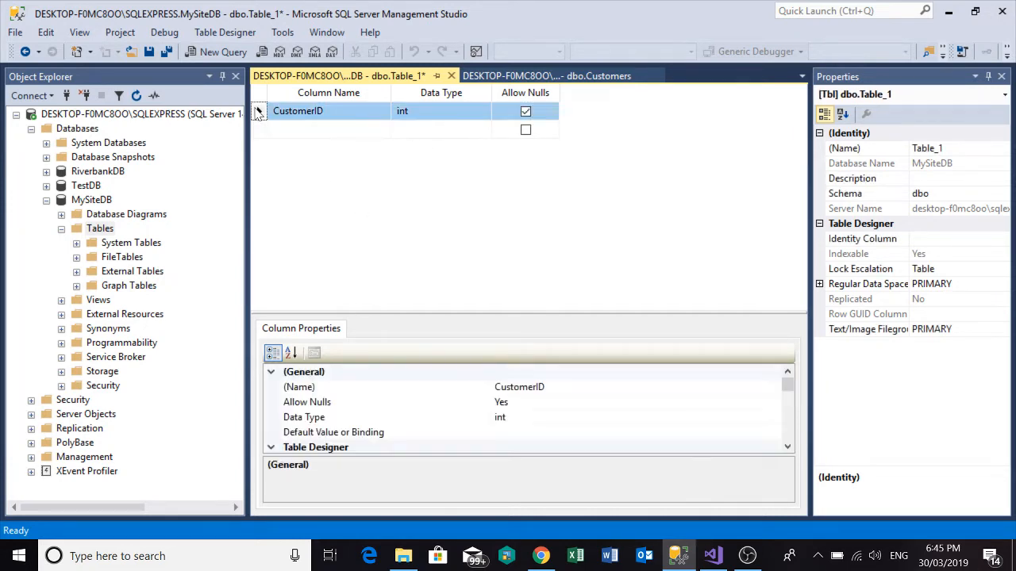
right_click(258, 112)
left_click(282, 120)
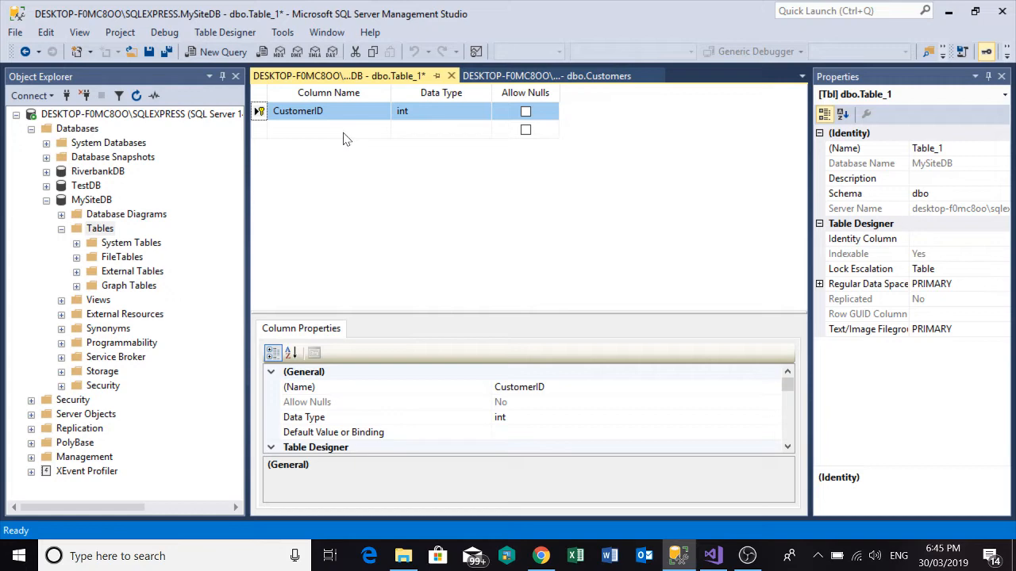
Check the TestDB Customers columns for reference and add a FirstName column of type nvarchar(50) to the new table.
left_click(575, 78)
left_click(366, 77)
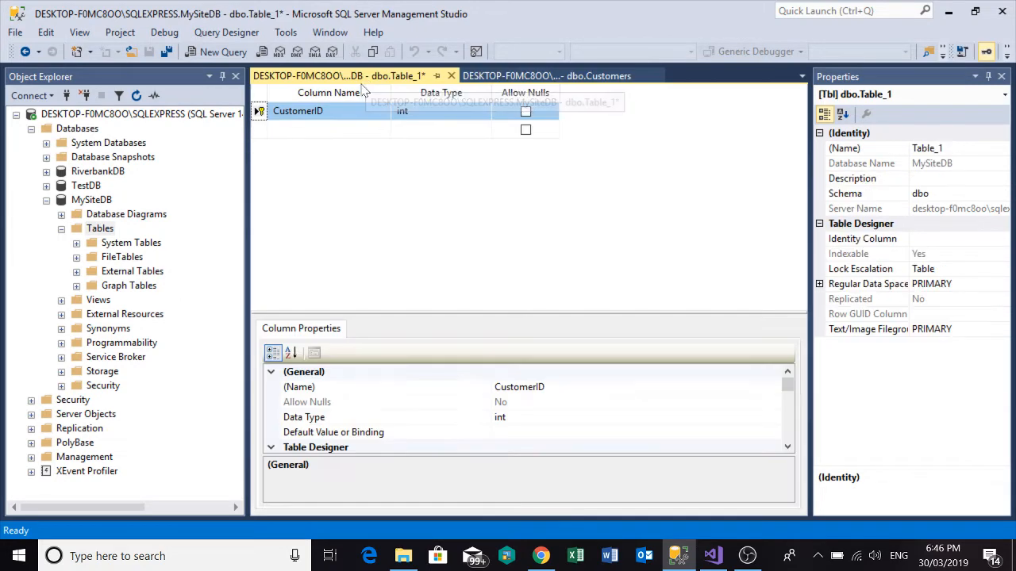
left_click(337, 131)
type("FirstName")
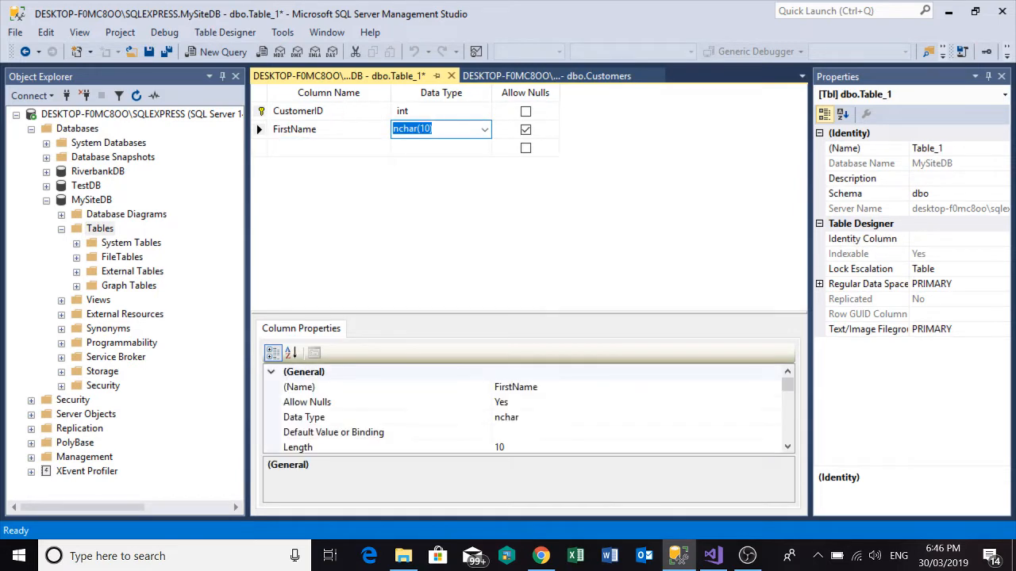
type("nvar")
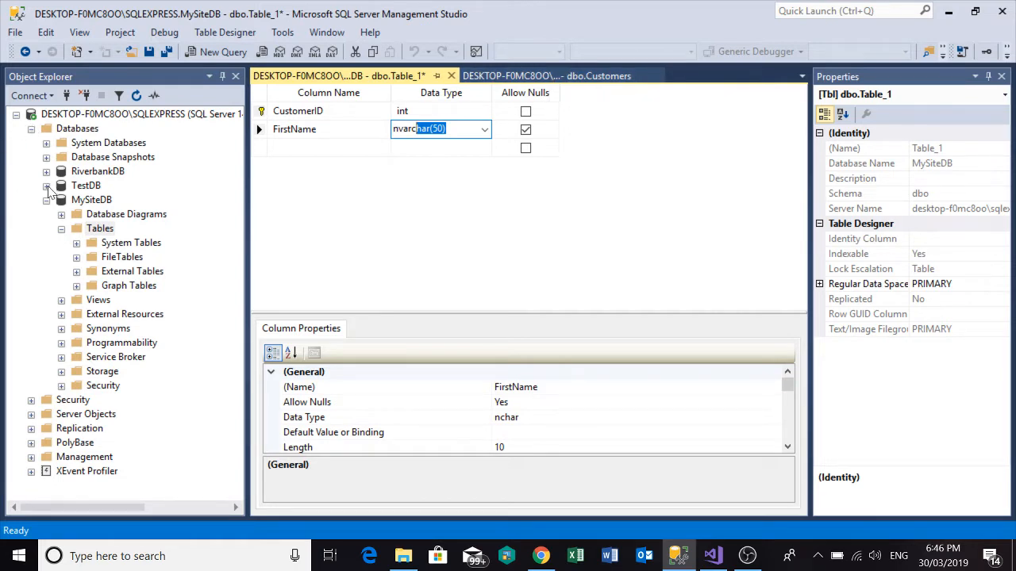
key("Tab")
key("Tab")
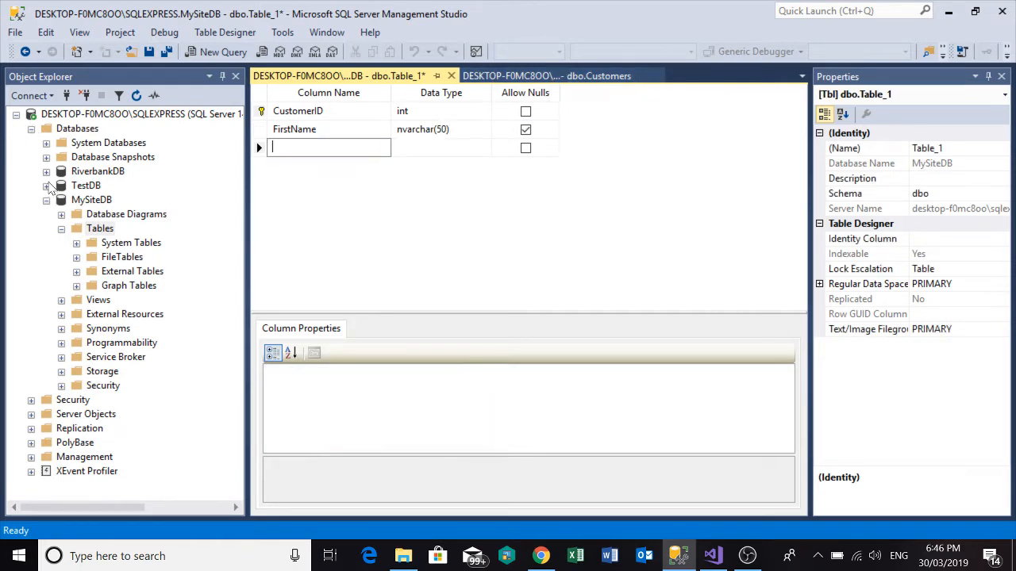
Add a LastName column with data type nvarchar(50) below FirstName.
type("LastName")
key("Tab")
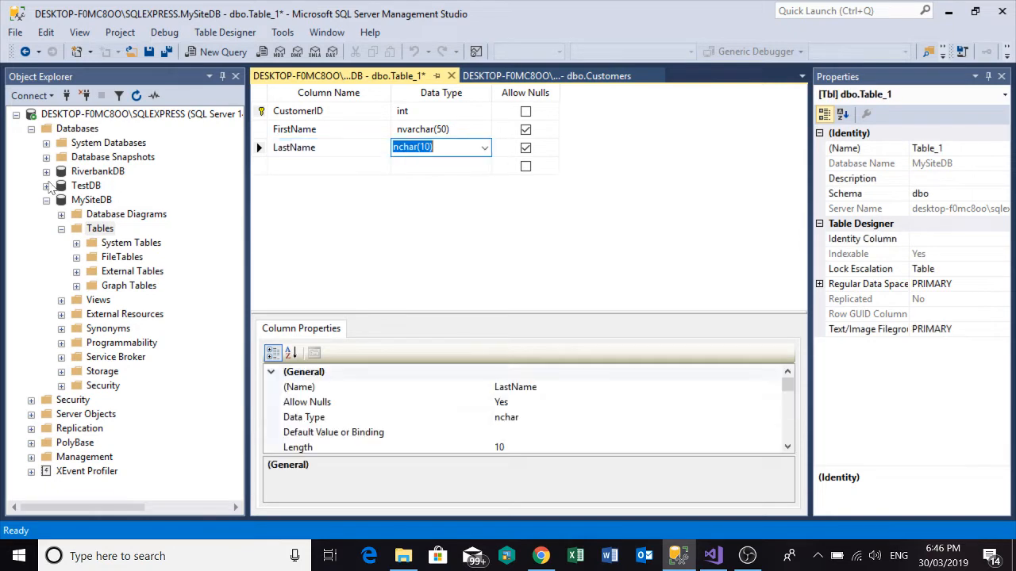
type("nvarc")
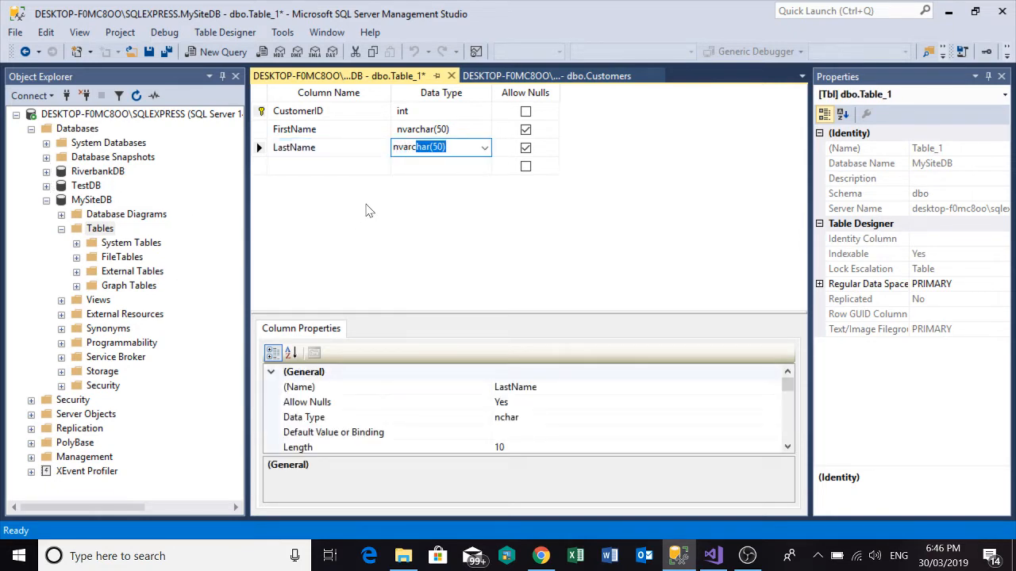
key("Return")
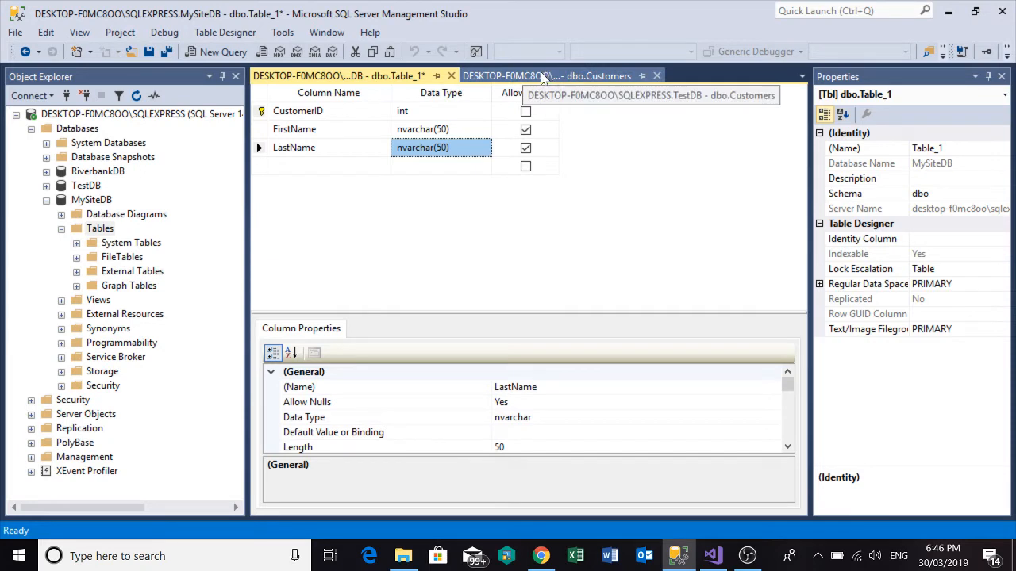
Save the new table as Employees and close its design.
right_click(339, 79)
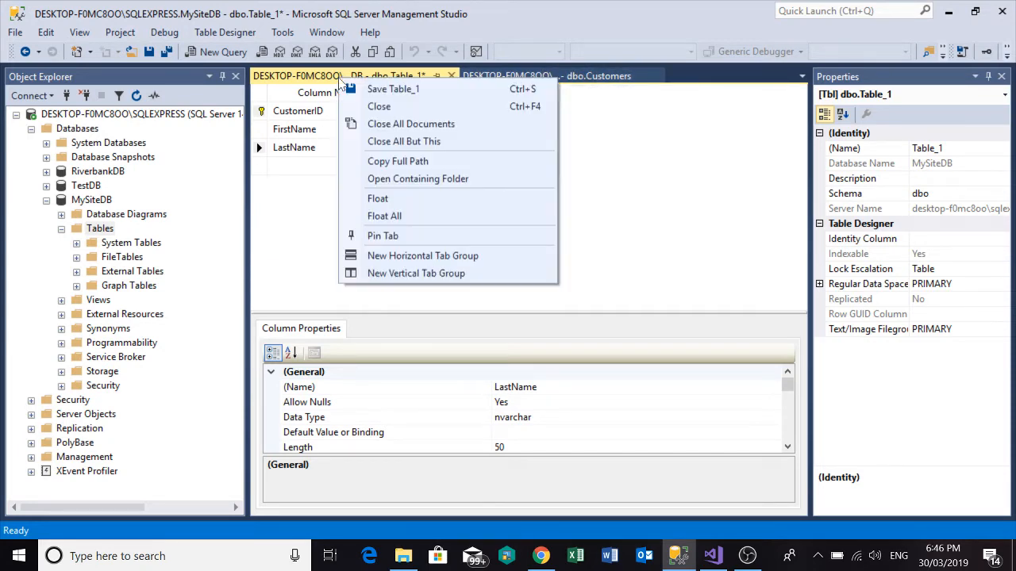
left_click(401, 87)
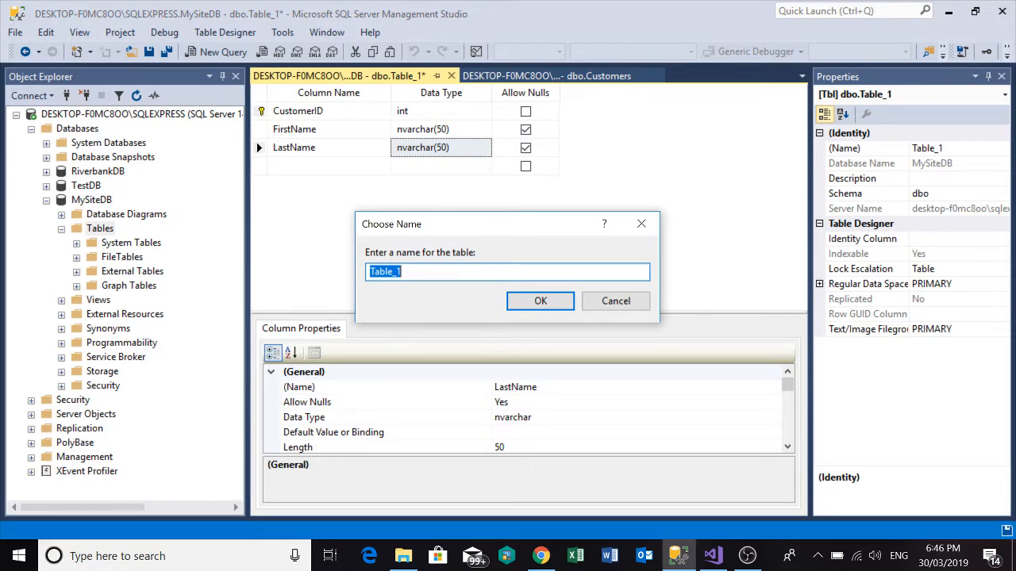
type("Employees")
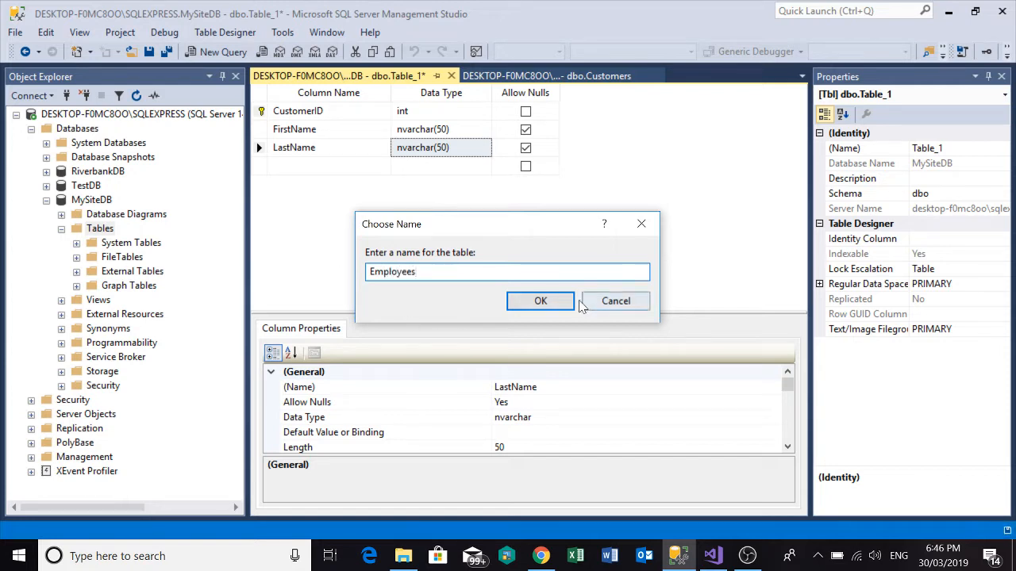
left_click(540, 300)
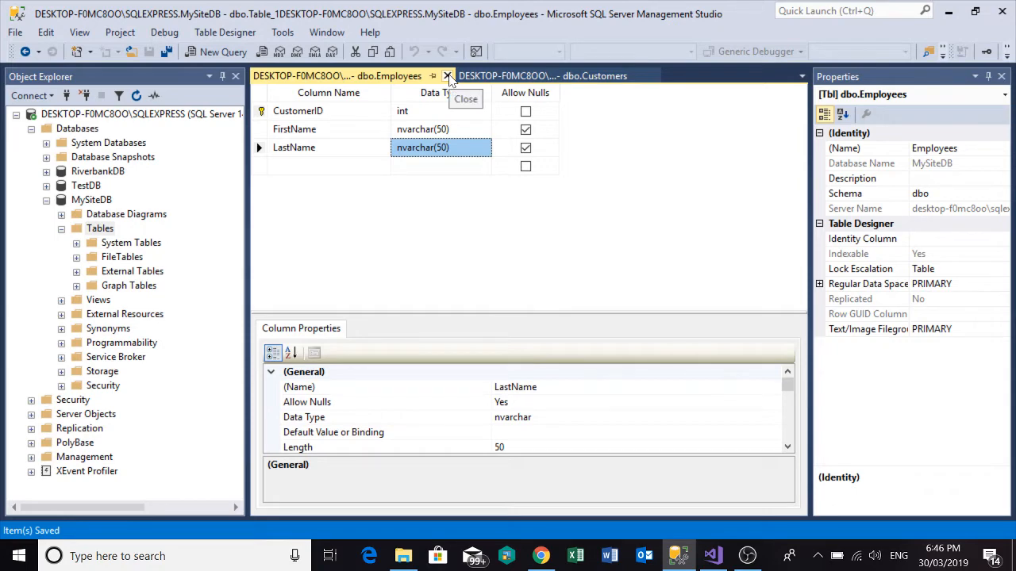
left_click(447, 76)
Refresh the MySiteDB tables, view the top 200 rows of dbo.Employees, and close the view.
right_click(113, 229)
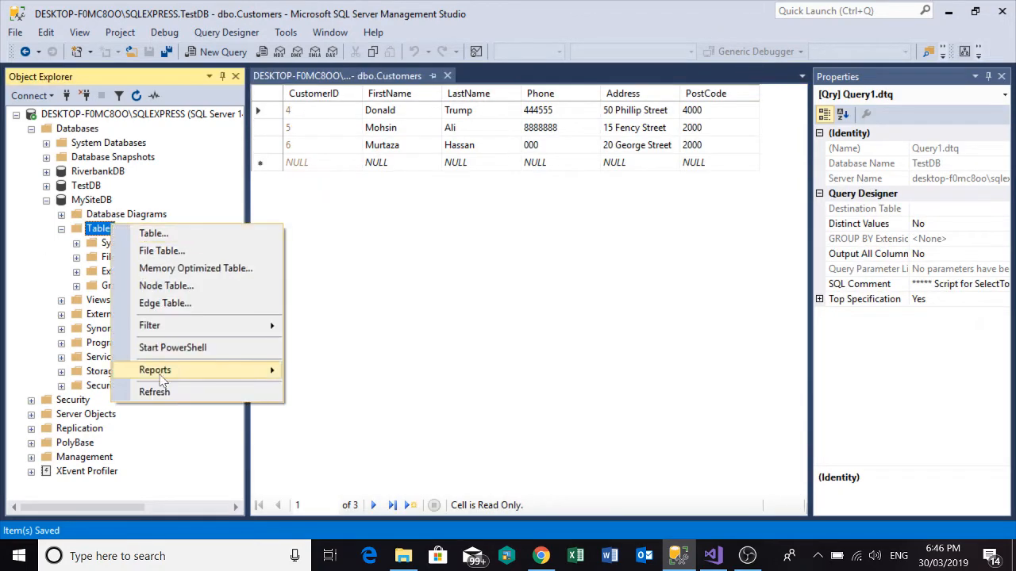
left_click(143, 390)
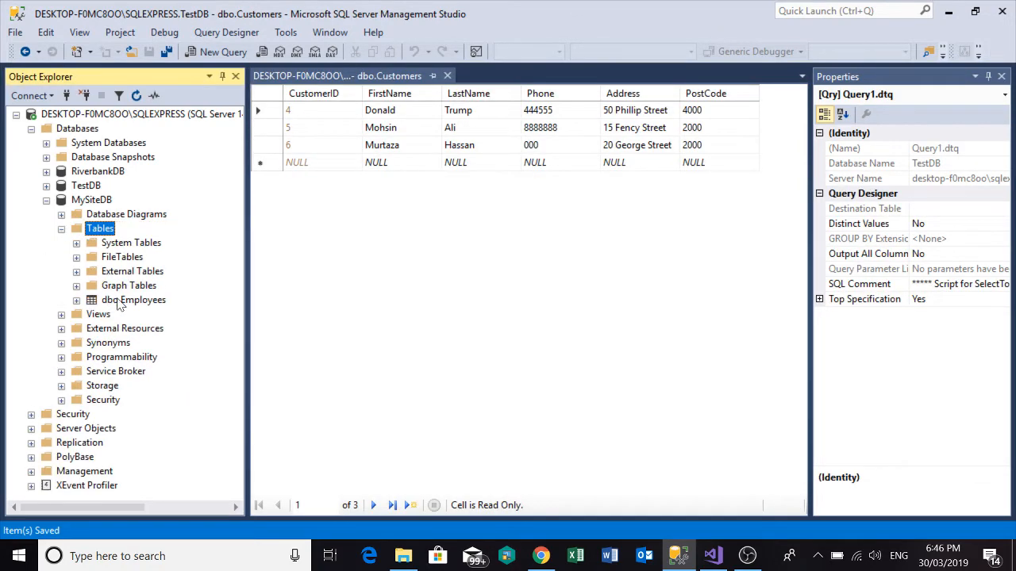
left_click(115, 304)
right_click(122, 306)
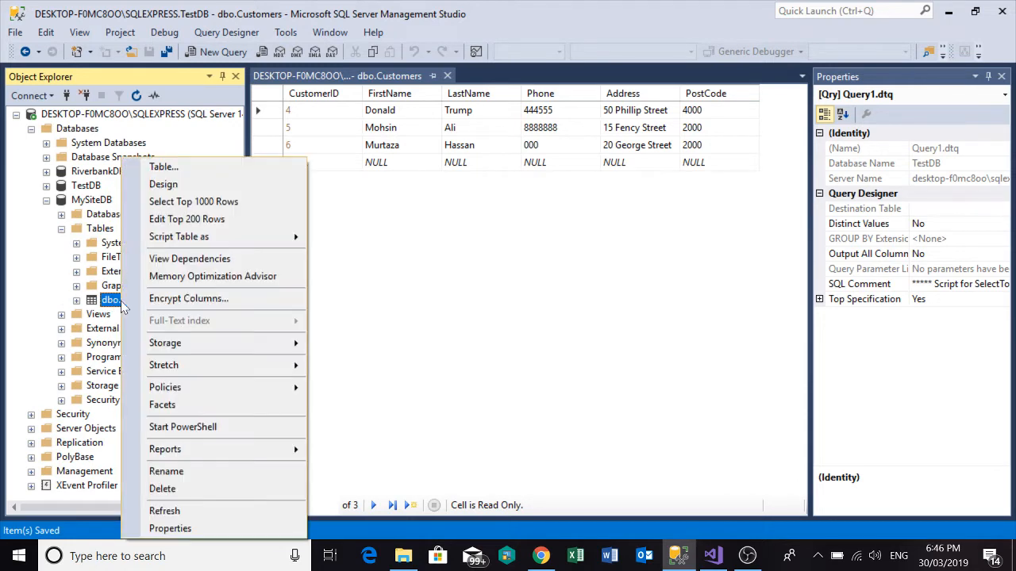
left_click(184, 220)
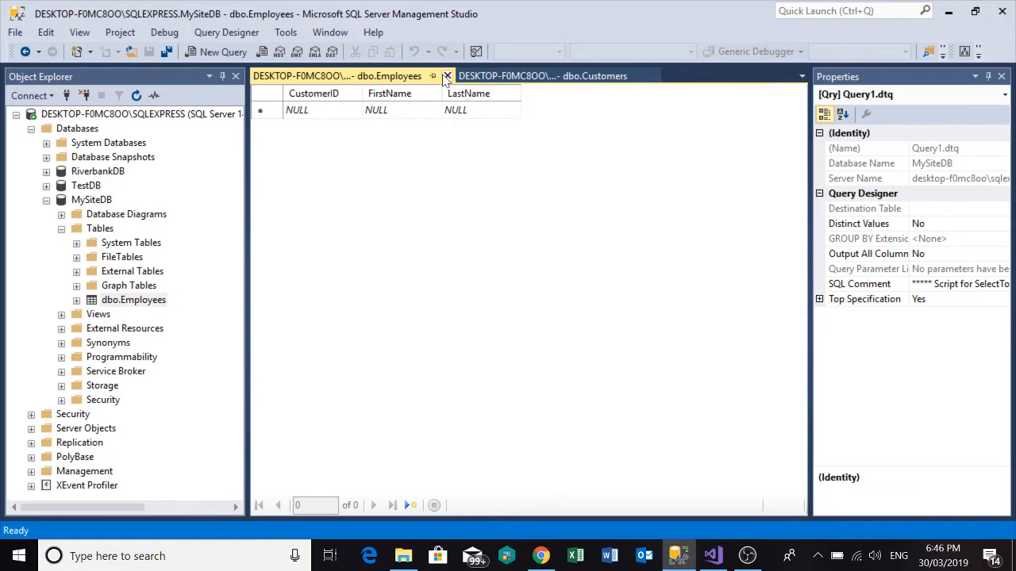
left_click(447, 75)
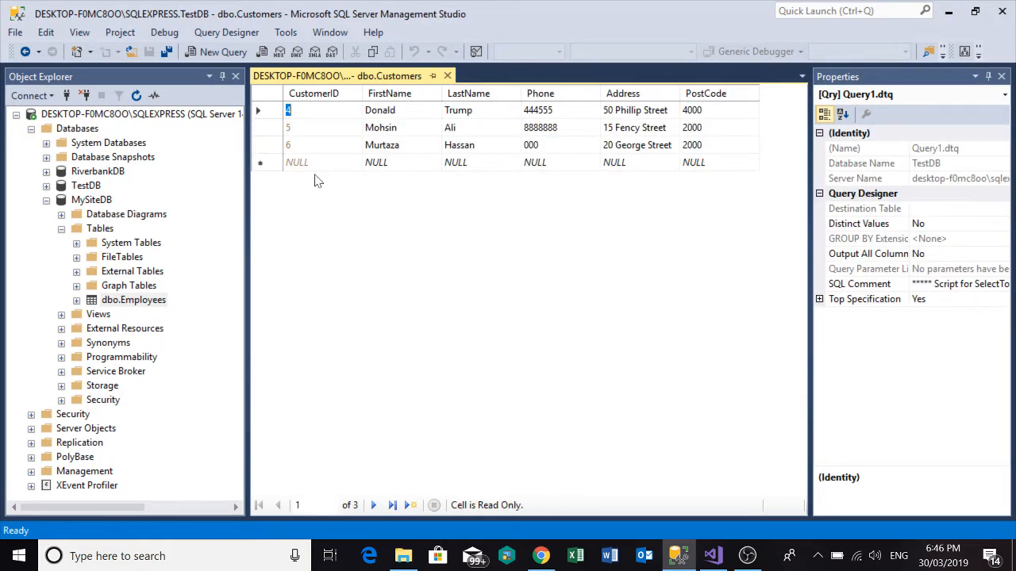
Close the open Customers data, review the top 200 rows of dbo.Customers in TestDB again, and close them.
left_click(447, 75)
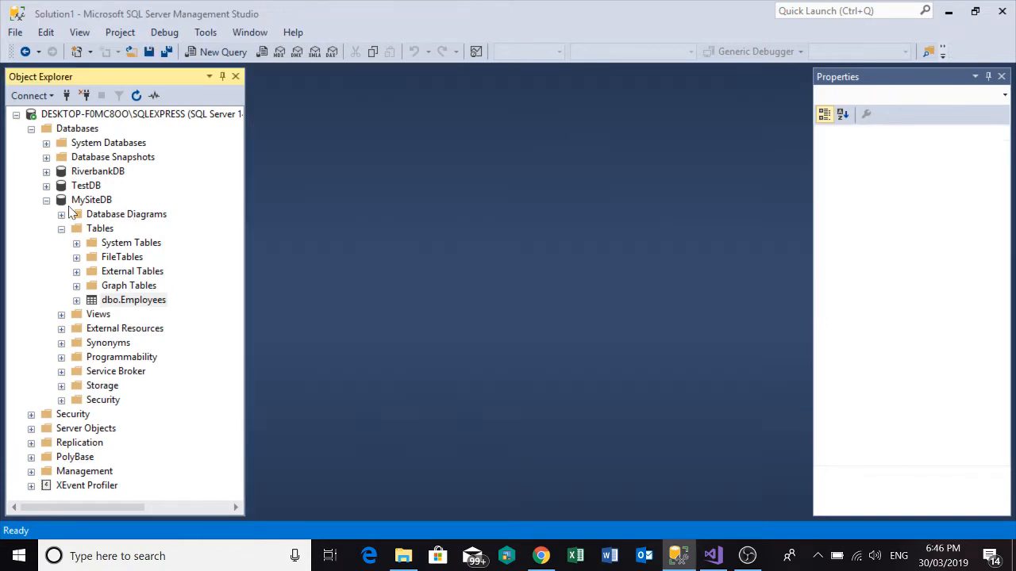
left_click(47, 200)
left_click(46, 186)
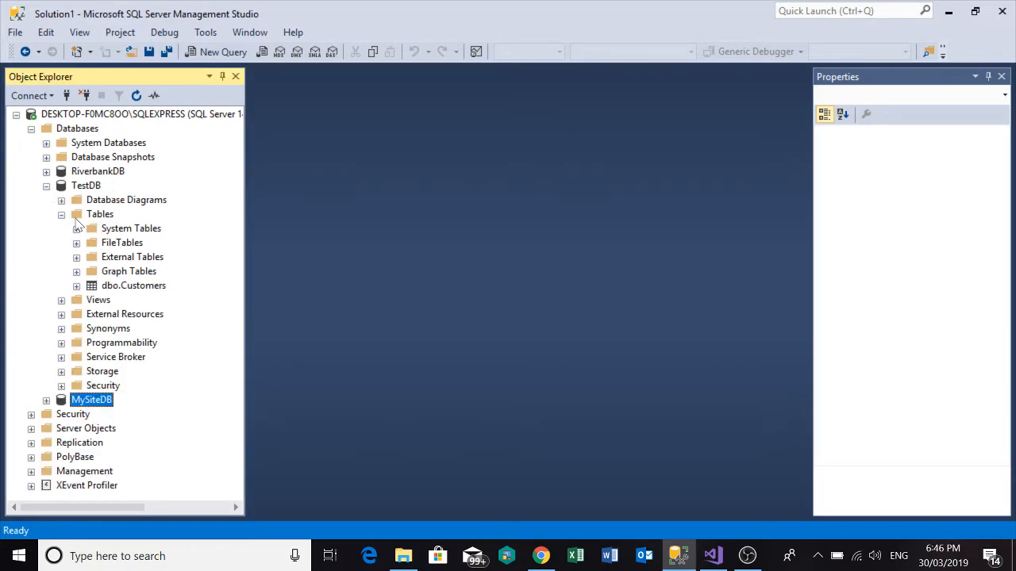
right_click(115, 287)
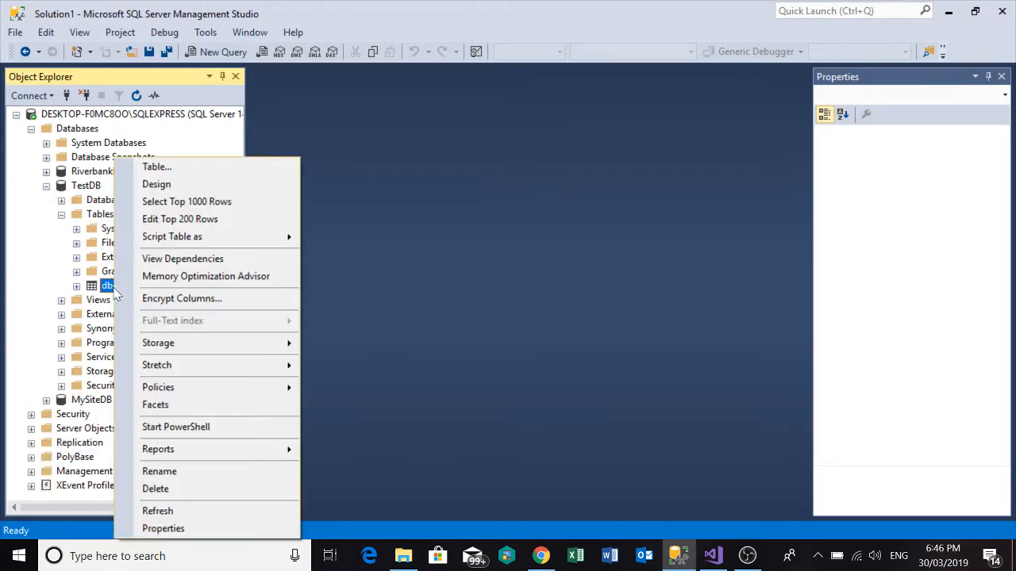
left_click(184, 219)
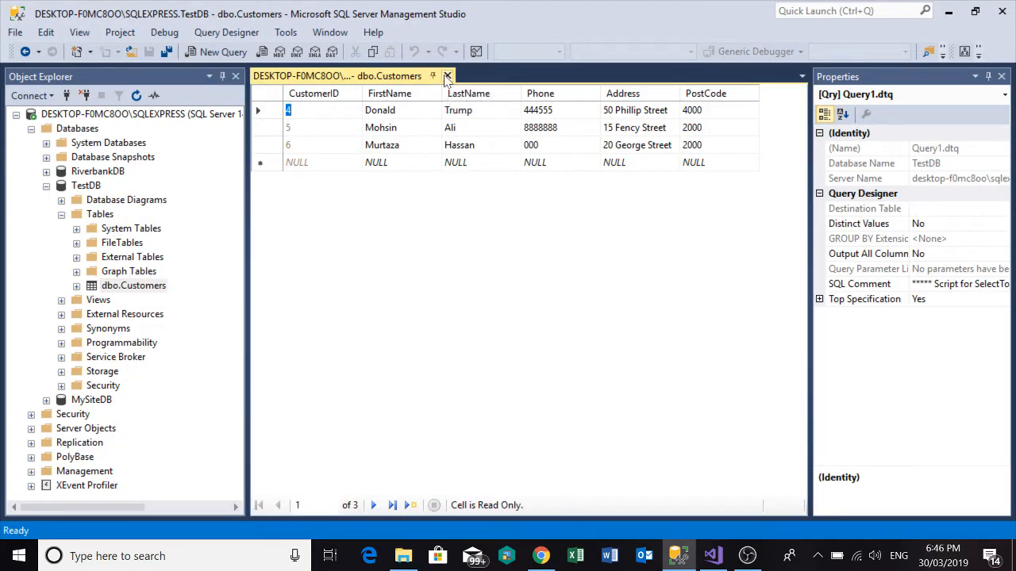
left_click(447, 77)
left_click(61, 214)
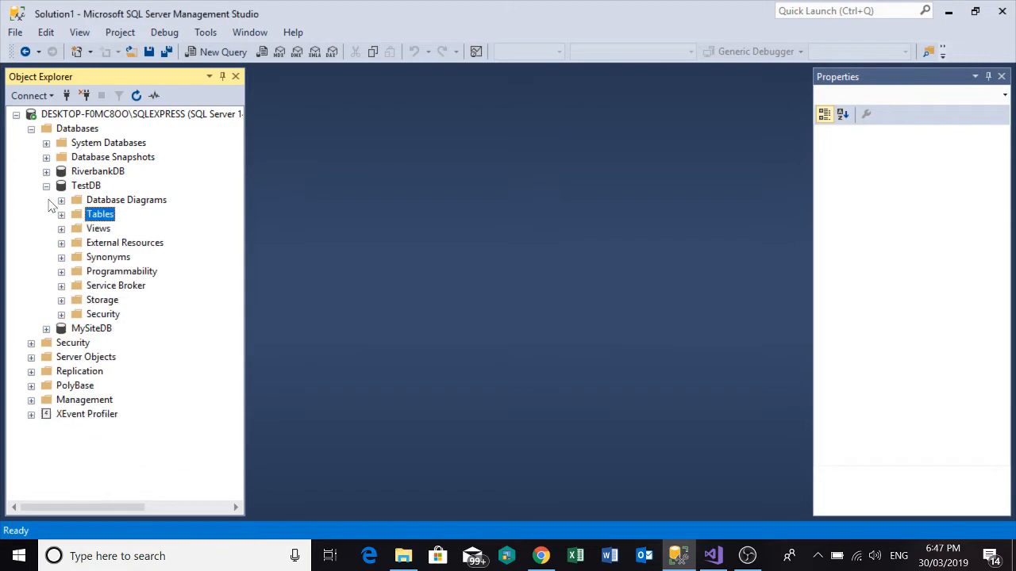
Collapse TestDB, expand MySiteDB, and view the top 200 rows of its dbo.Employees table, glancing at Visual Studio before returning.
left_click(46, 186)
left_click(46, 200)
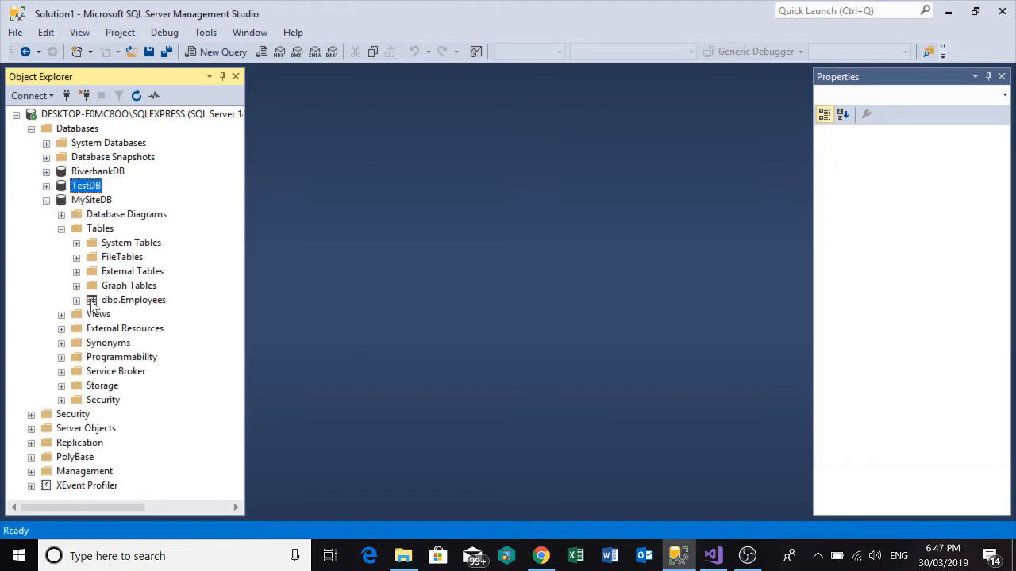
right_click(123, 306)
left_click(170, 219)
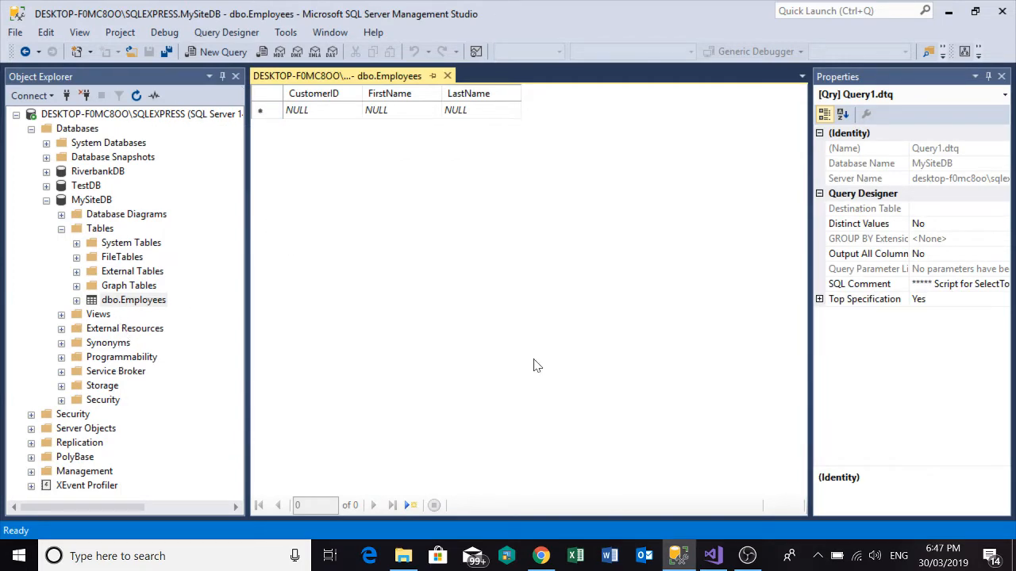
left_click(712, 556)
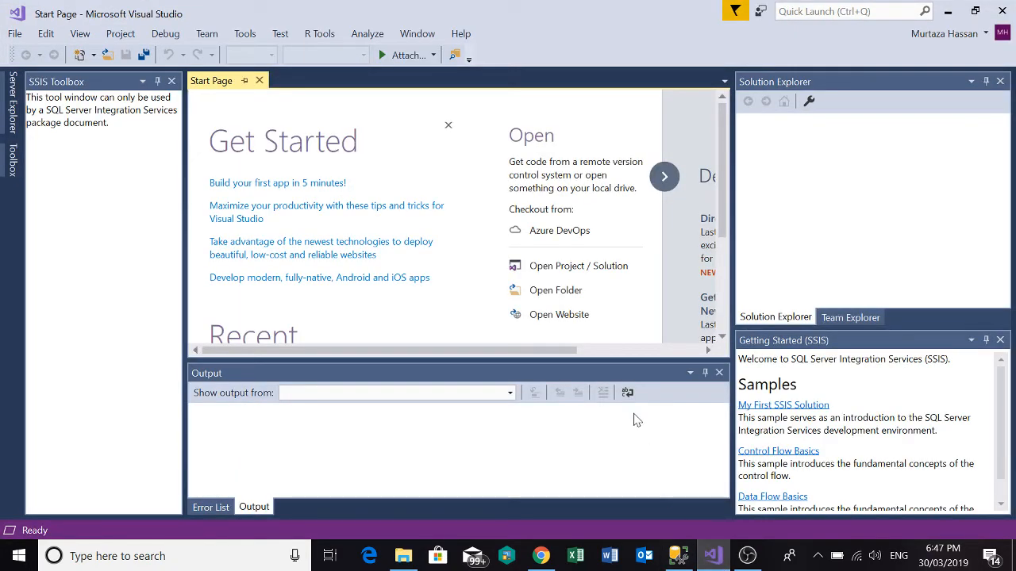
left_click(678, 555)
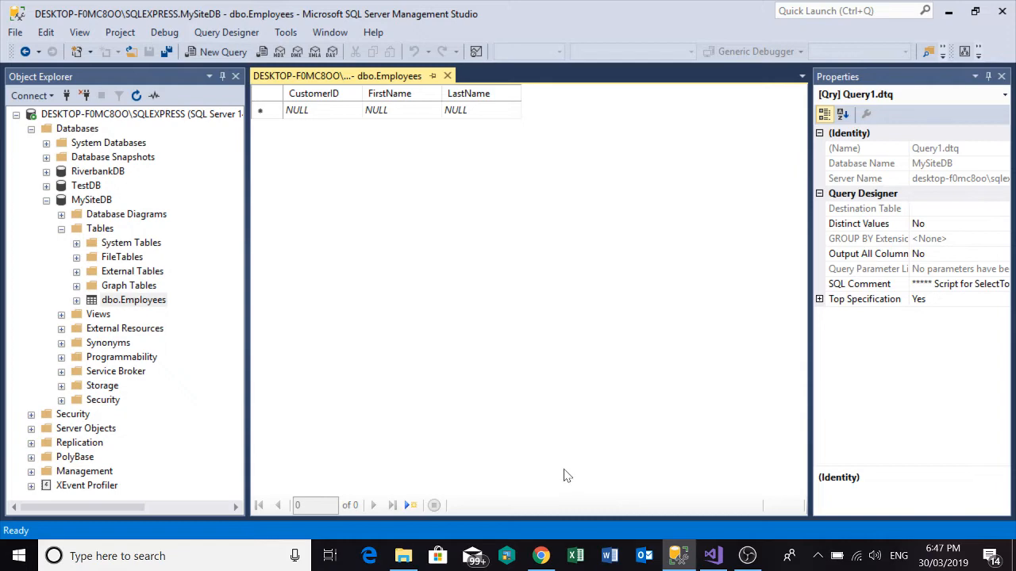
left_click(540, 555)
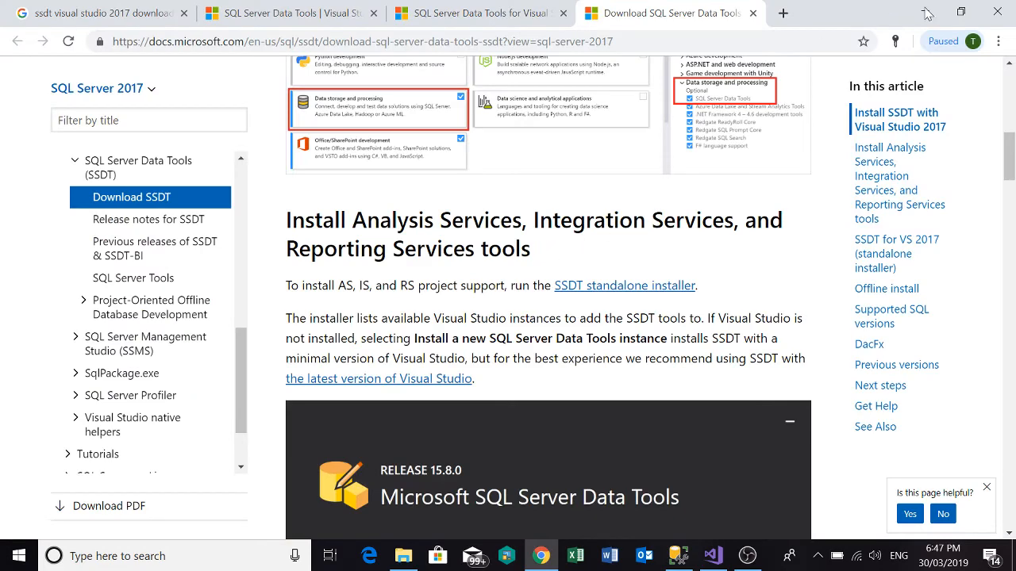
left_click(784, 13)
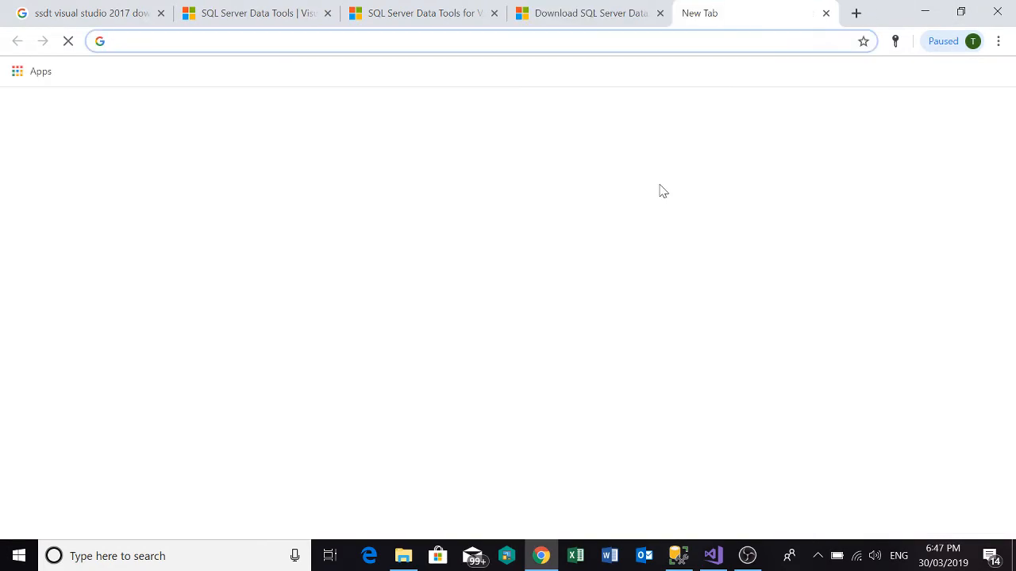
type("www.go")
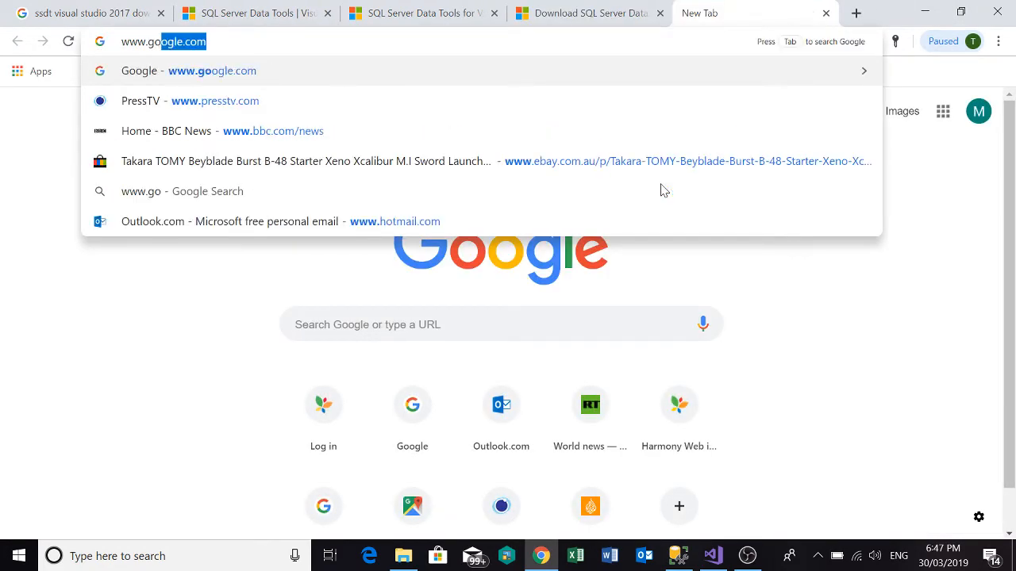
type("ogle.com")
key("Return")
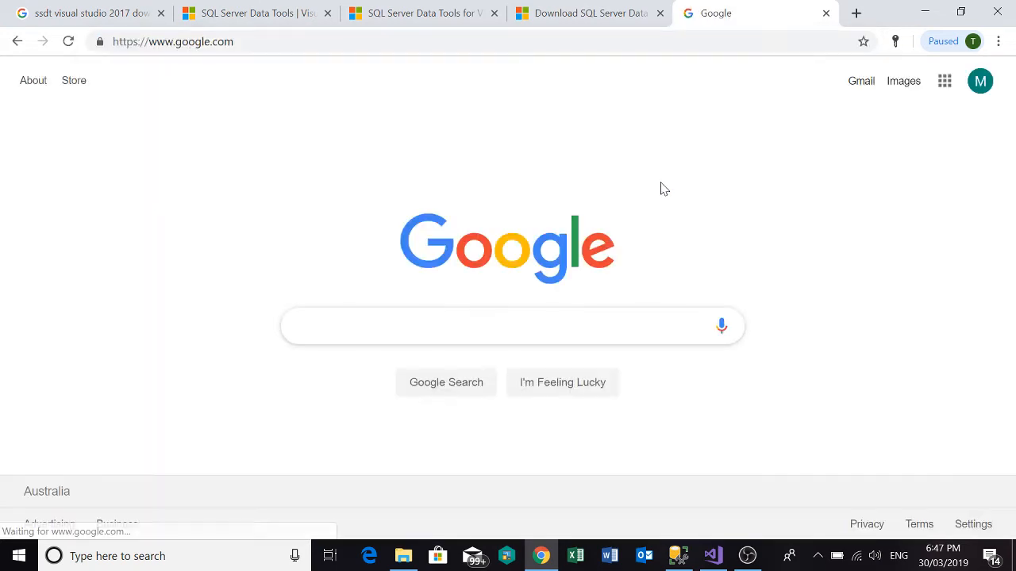
type("kingswa")
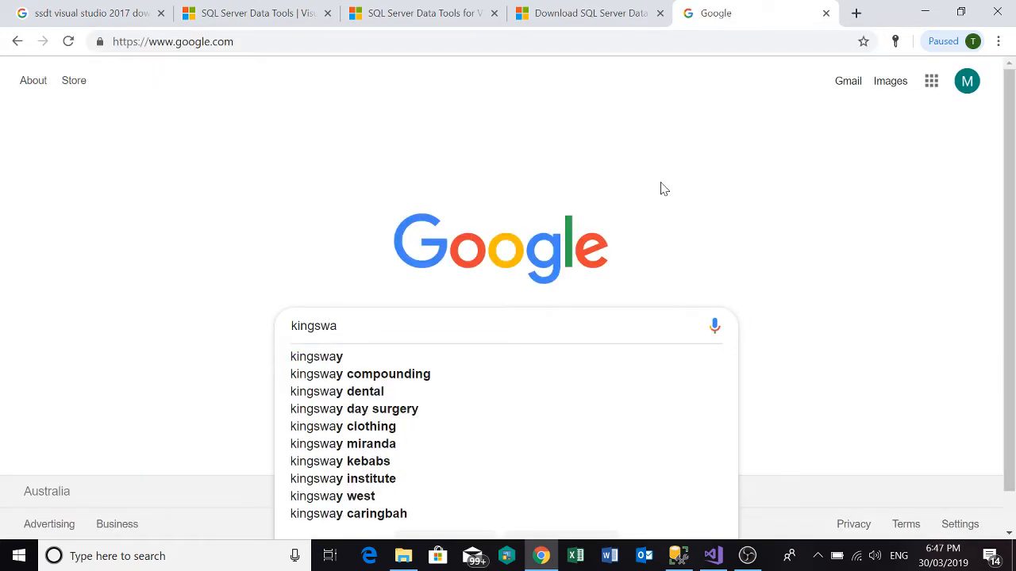
type("ysoft")
key("Down")
key("Return")
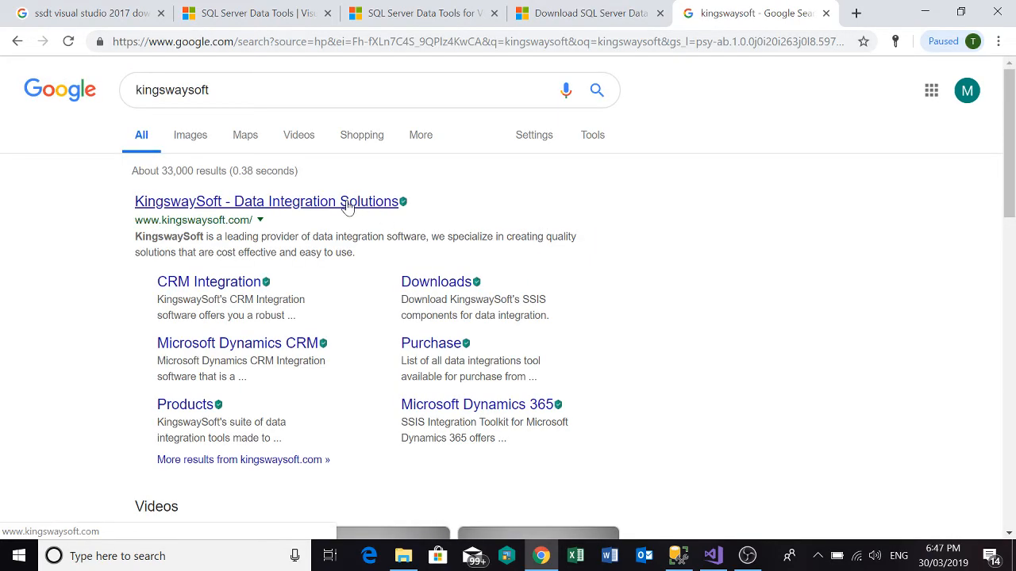
Open the KingswaySoft - Data Integration Solutions result in a separate tab and look over its home page.
right_click(348, 206)
left_click(401, 214)
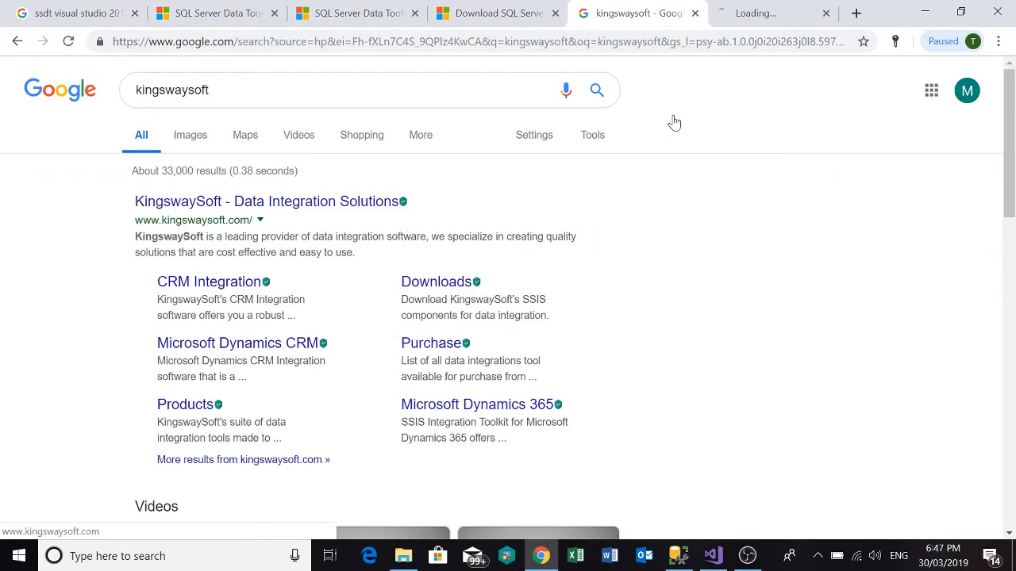
left_click(763, 11)
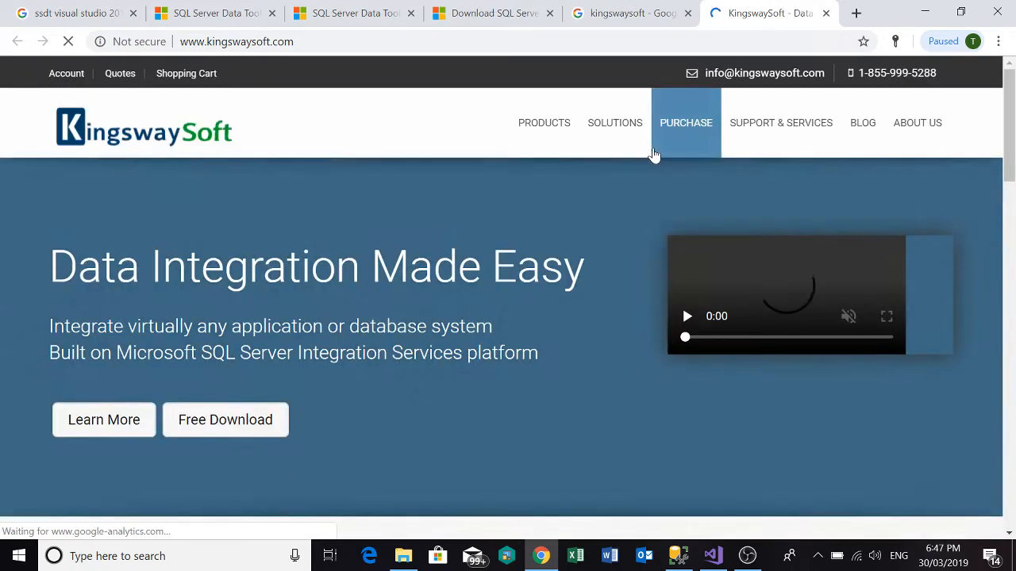
mouse_move(562, 145)
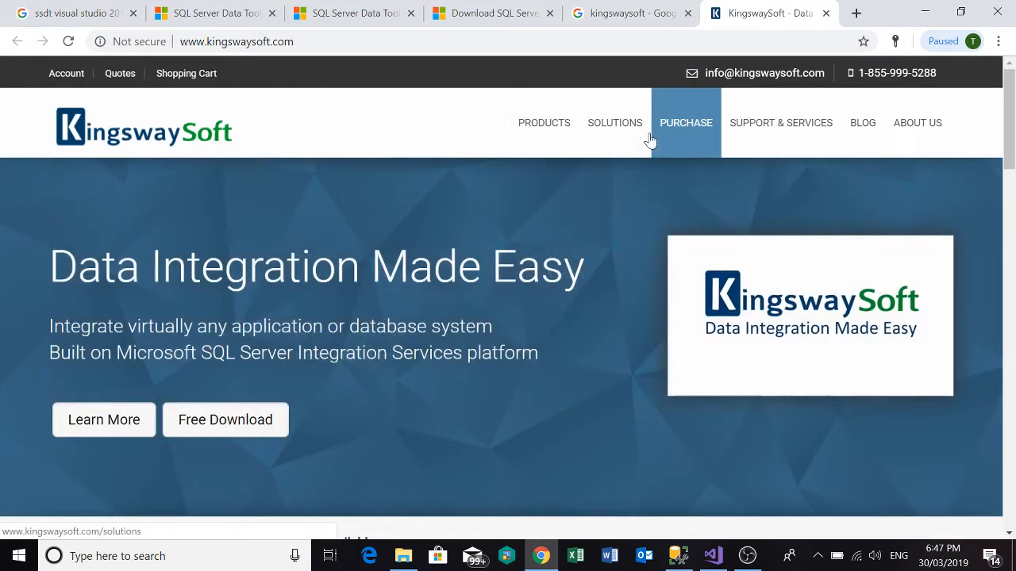
scroll(446, 328, "down", 5)
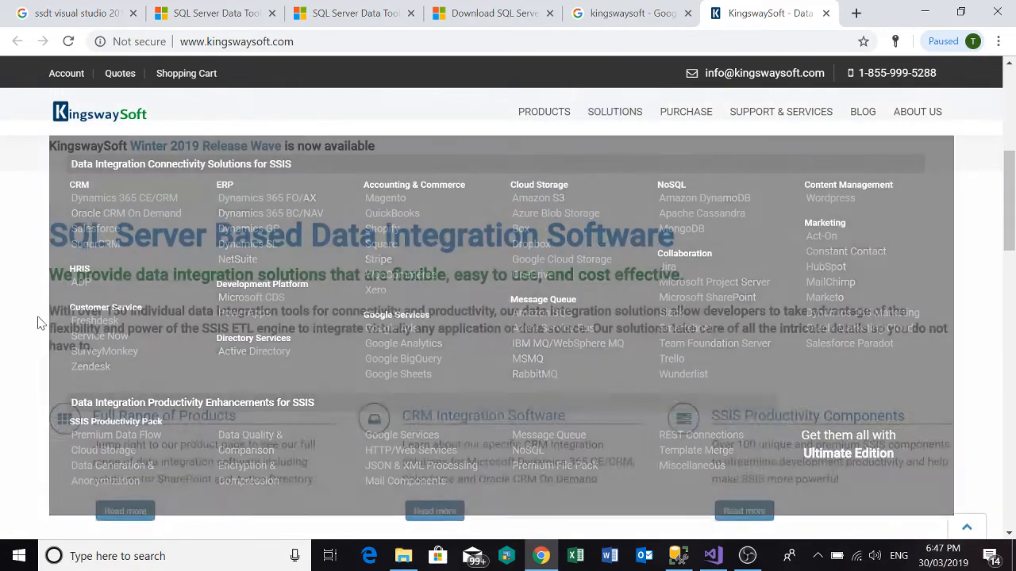
scroll(36, 301, "down", 3)
scroll(43, 295, "down", 2)
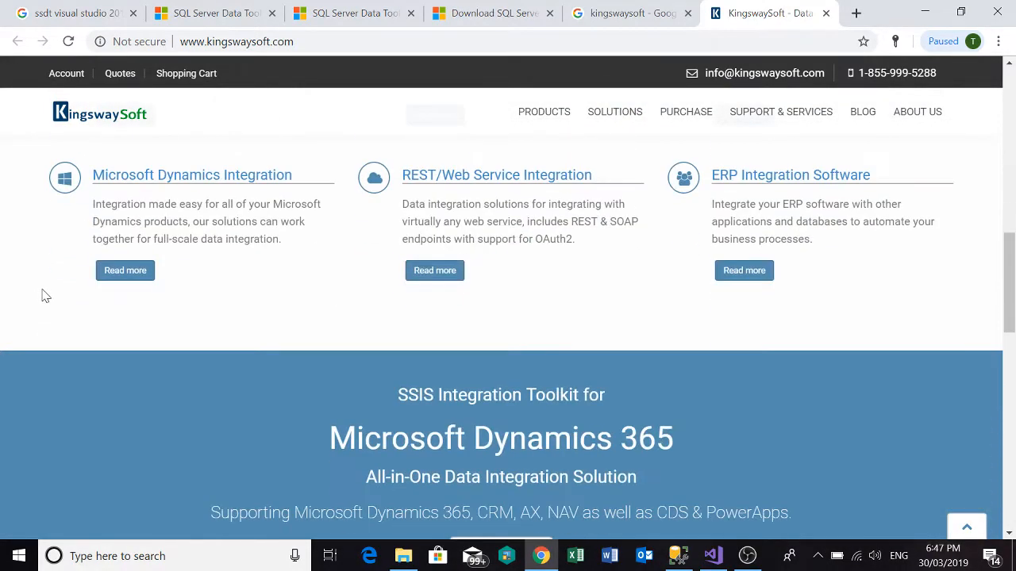
scroll(46, 296, "up", 8)
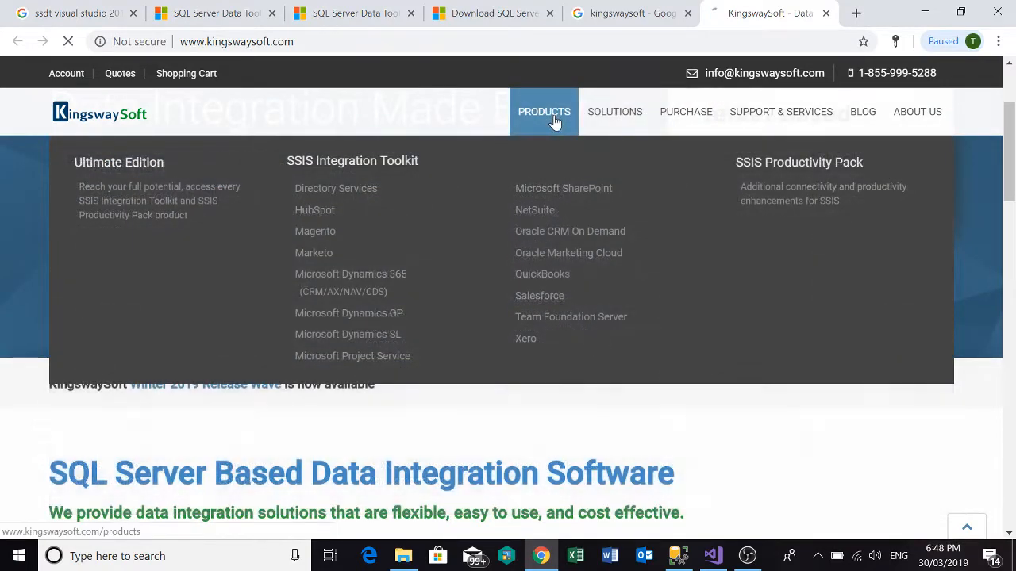
Open KingswaySoft's Products page and examine the CRM, ERP and marketing entries under Data Integration Application Connectivity Solutions.
left_click(555, 119)
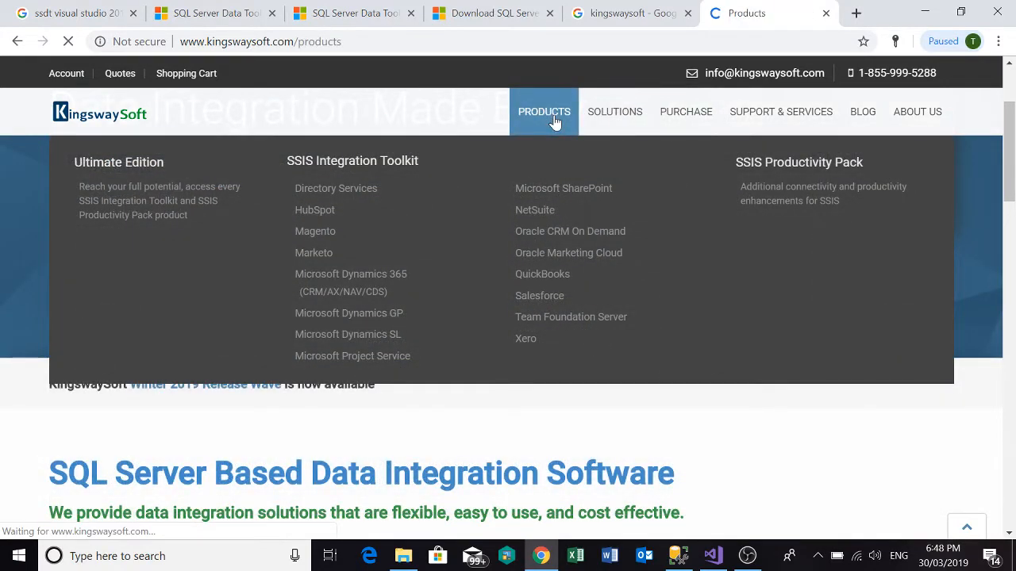
scroll(369, 240, "down", 1)
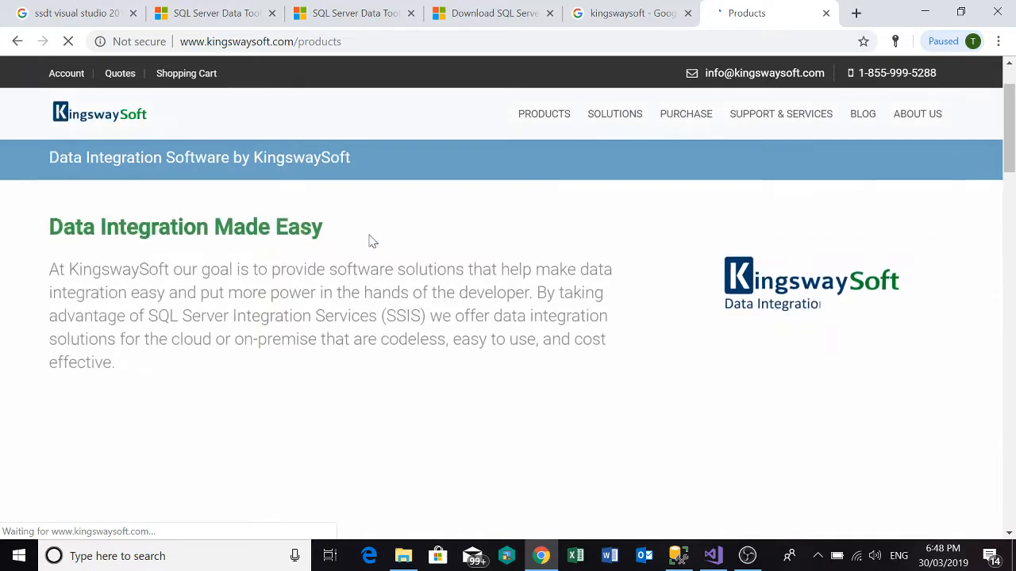
scroll(370, 240, "down", 4)
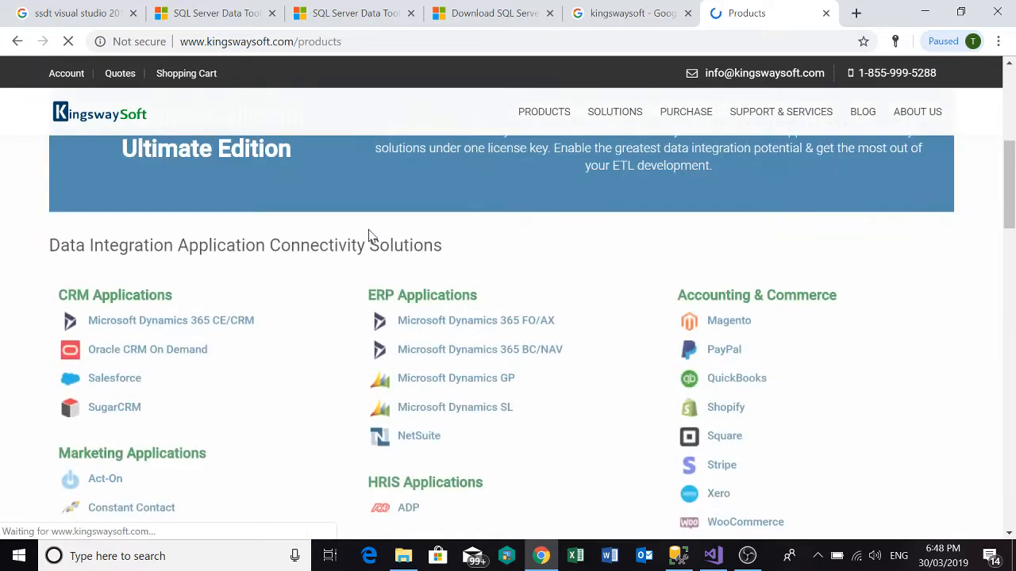
scroll(370, 236, "down", 1)
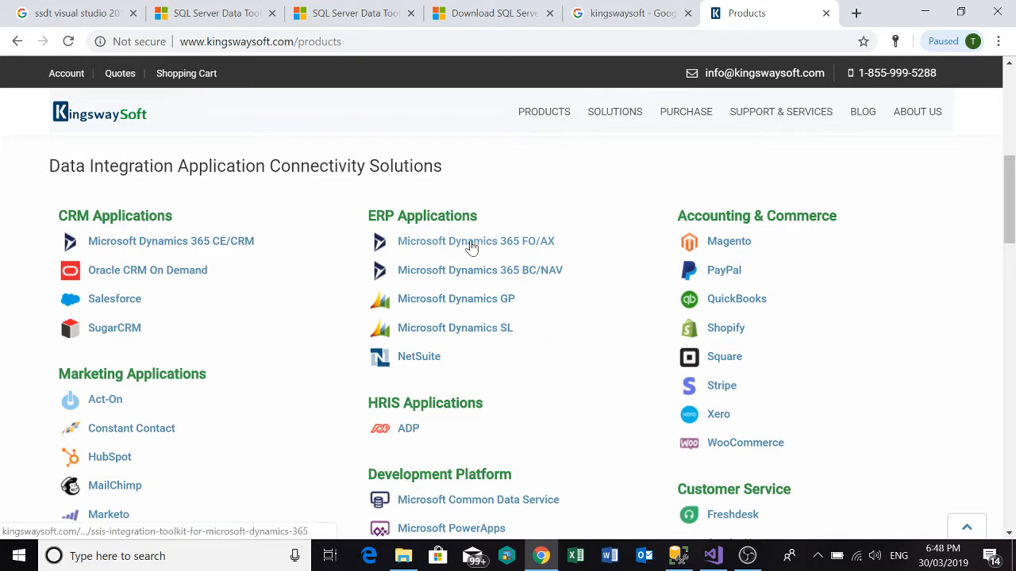
scroll(319, 294, "down", 2)
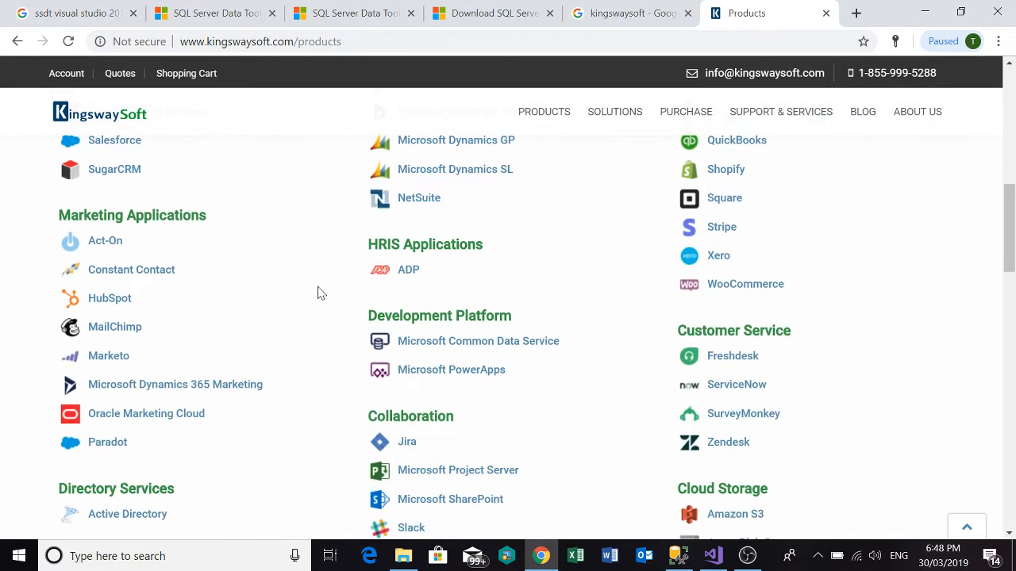
scroll(319, 293, "up", 2)
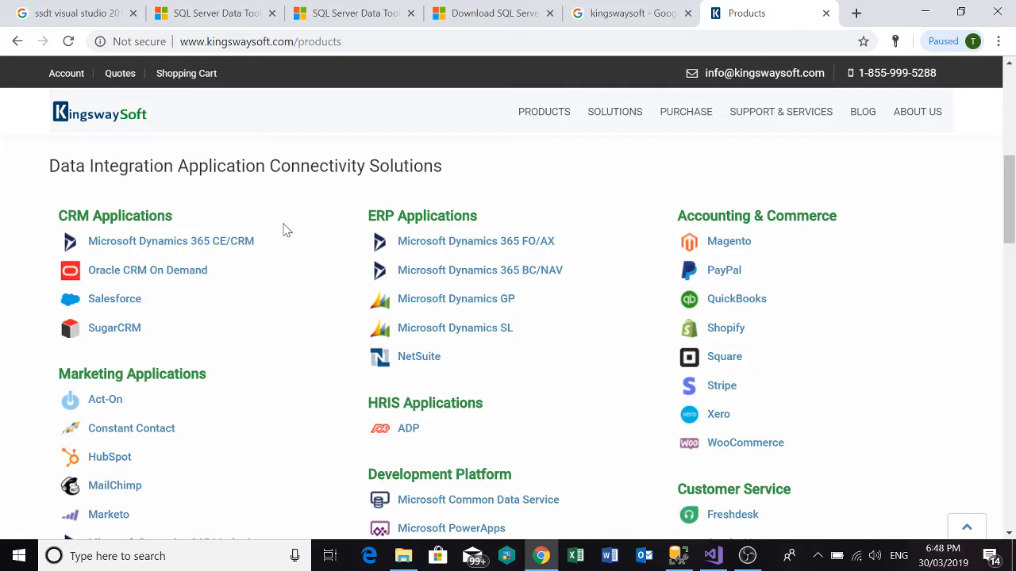
left_click(712, 557)
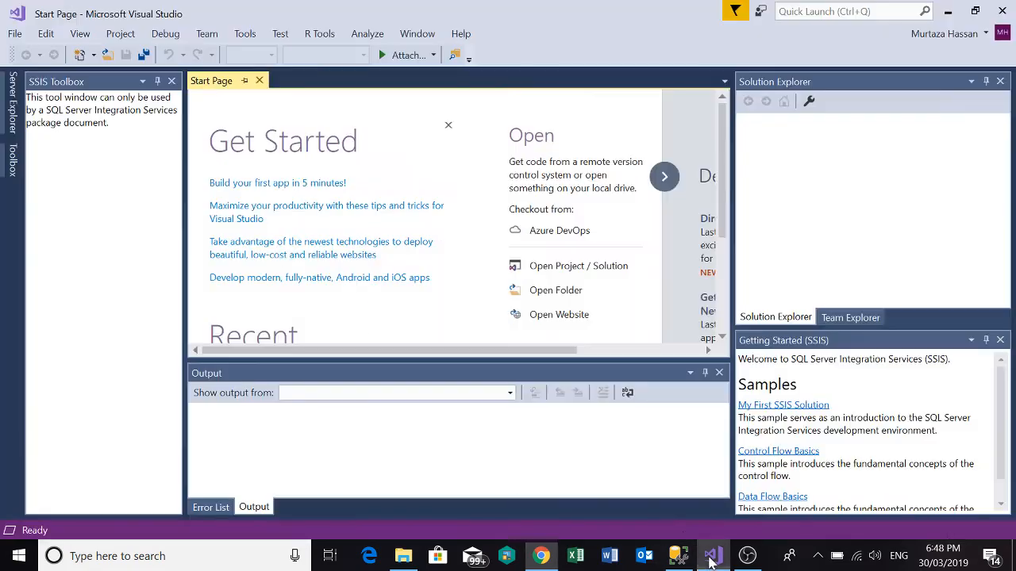
left_click(704, 551)
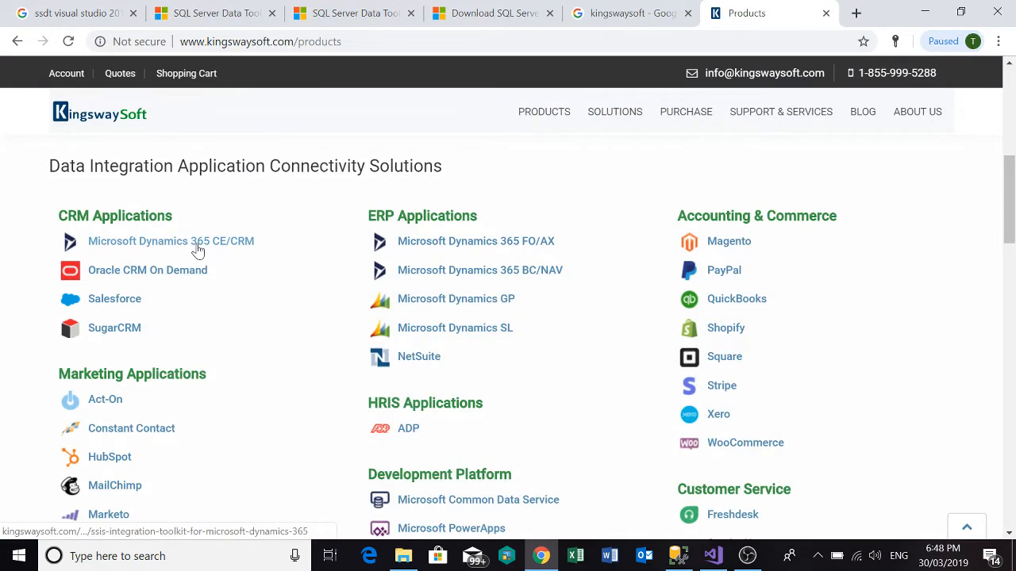
left_click(712, 557)
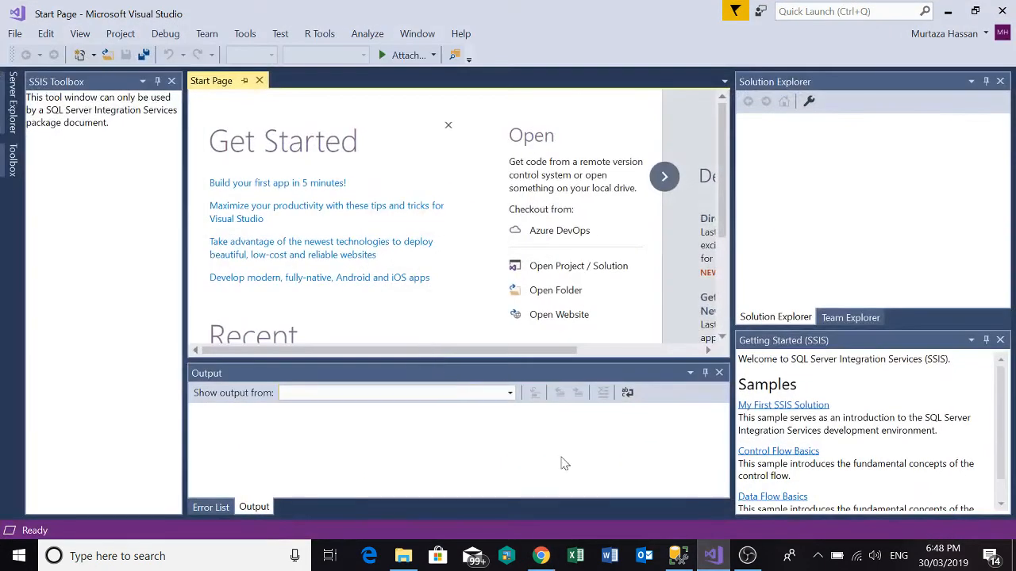
left_click(712, 556)
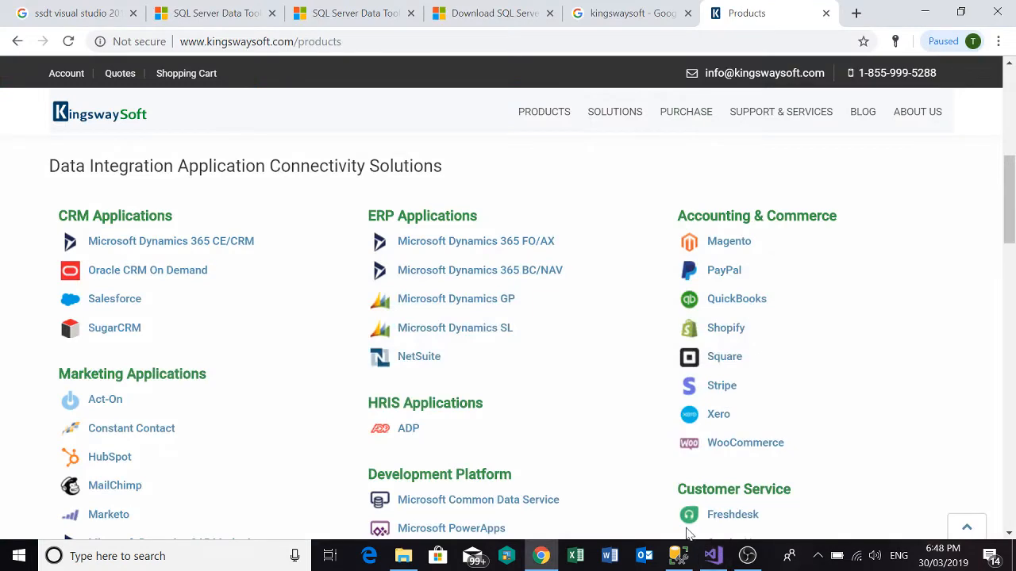
Examine the collaboration, cloud storage, message queue and Google services connectors on the Products page, returning to the CRM and ERP applications.
scroll(172, 349, "down", 6)
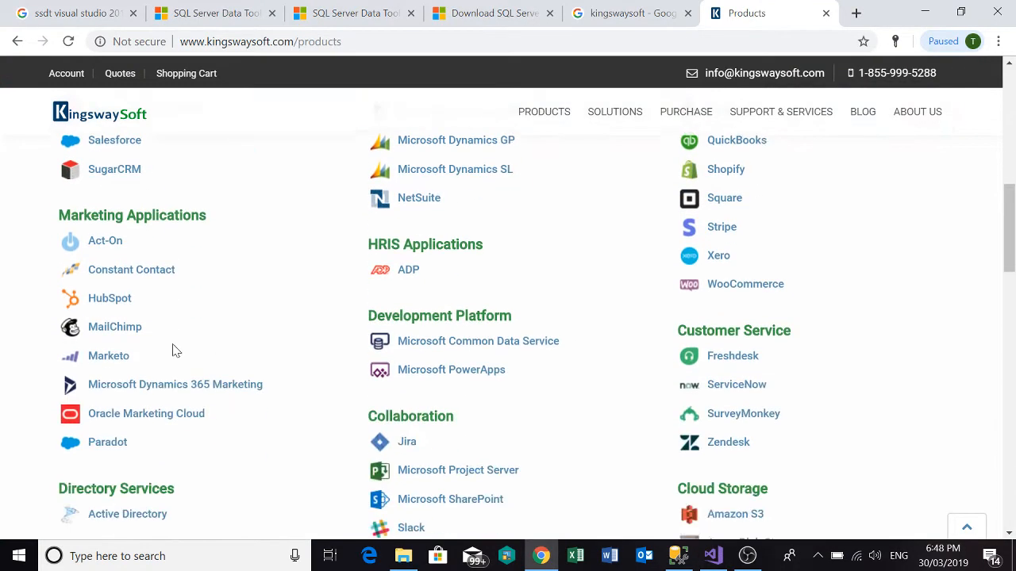
scroll(387, 355, "down", 3)
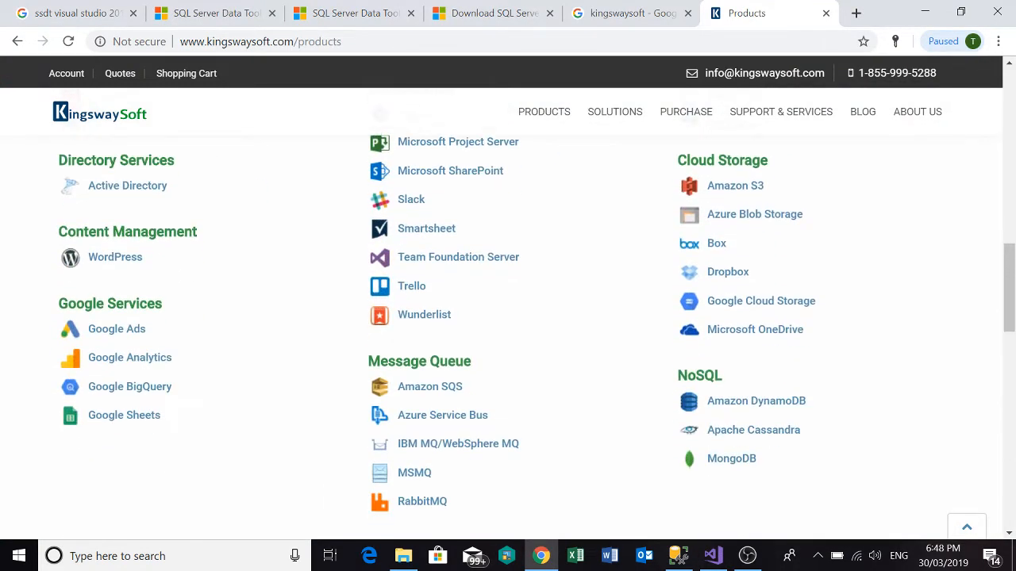
scroll(381, 361, "up", 2)
scroll(381, 361, "up", 2)
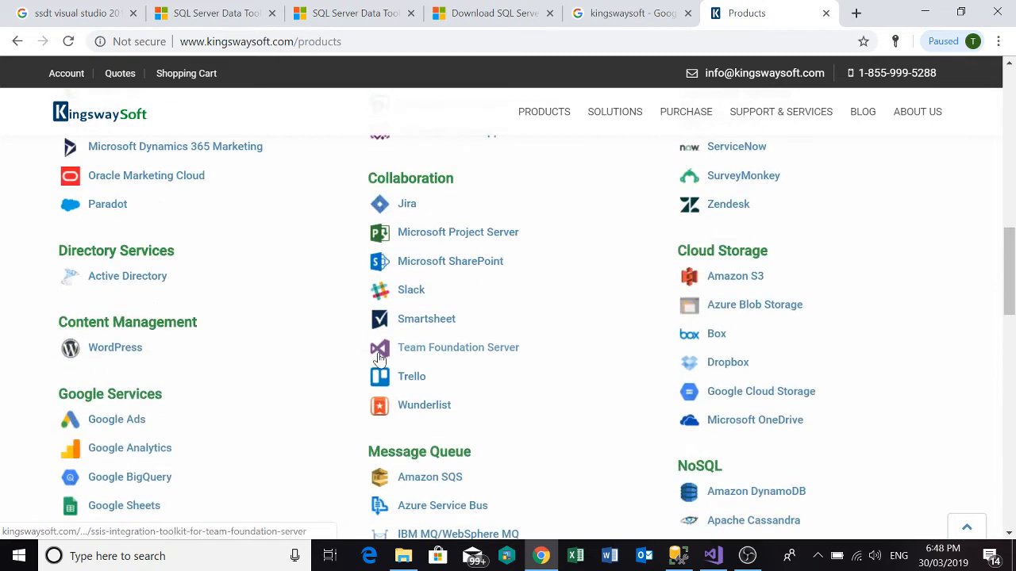
scroll(260, 373, "up", 3)
scroll(262, 369, "up", 2)
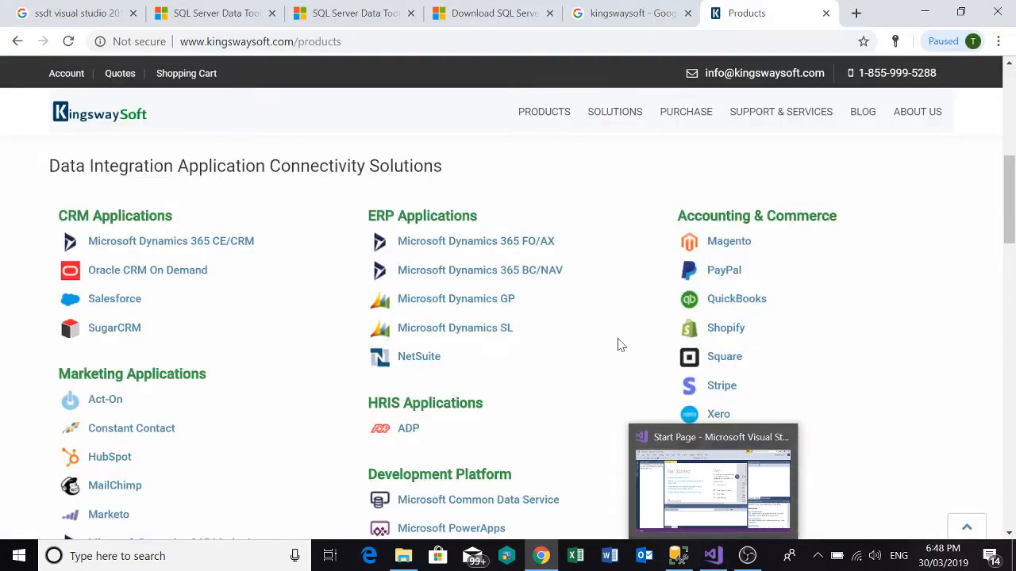
Switch to Visual Studio and start a new project with its location set to D:\VSProj.
mouse_move(706, 561)
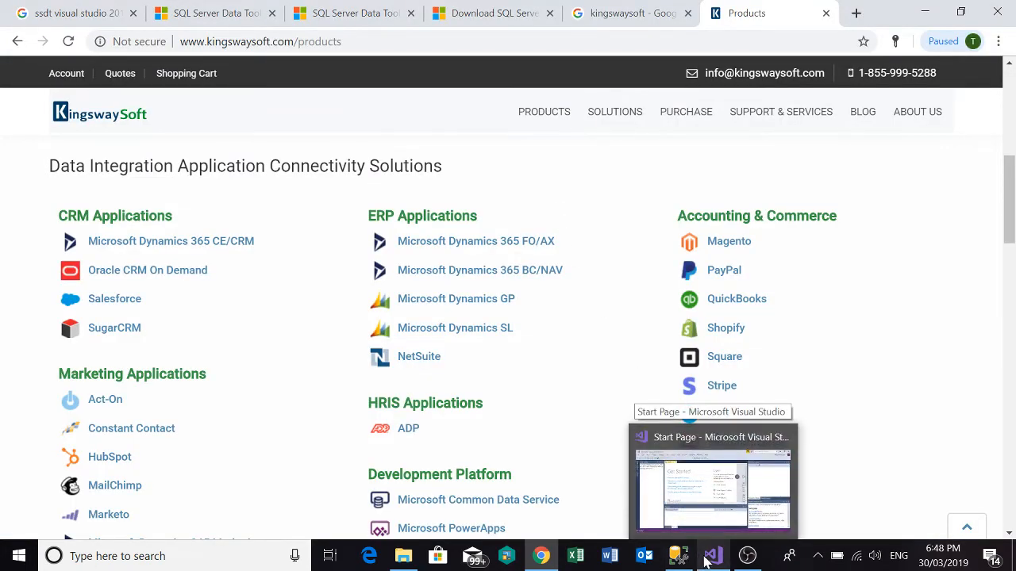
left_click(706, 560)
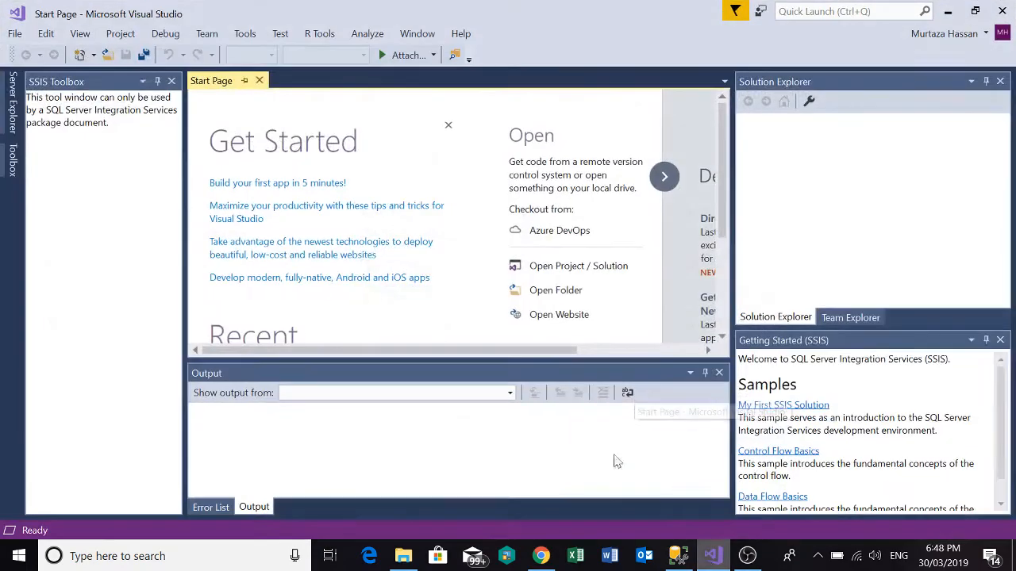
left_click(14, 36)
mouse_move(24, 54)
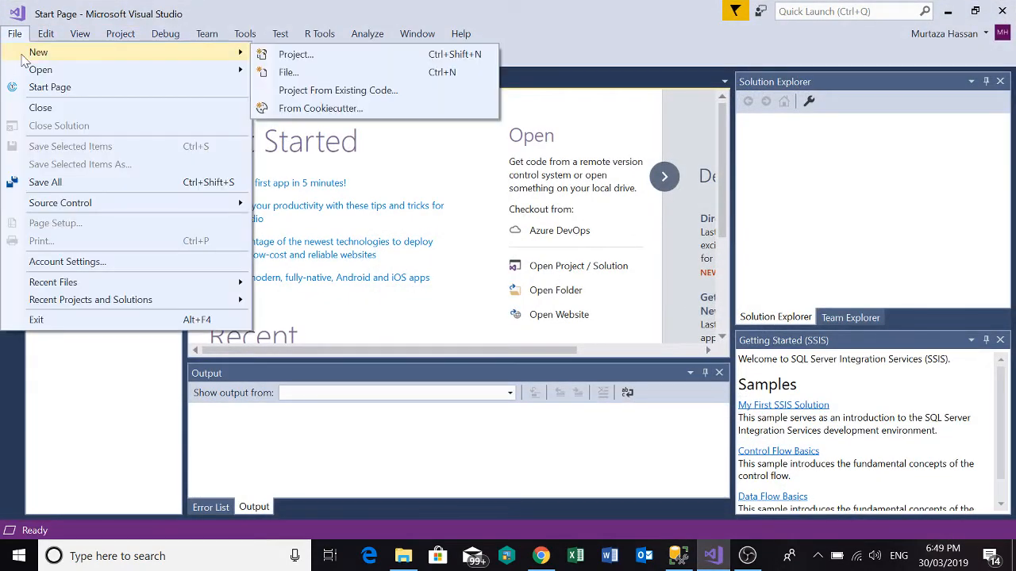
left_click(287, 60)
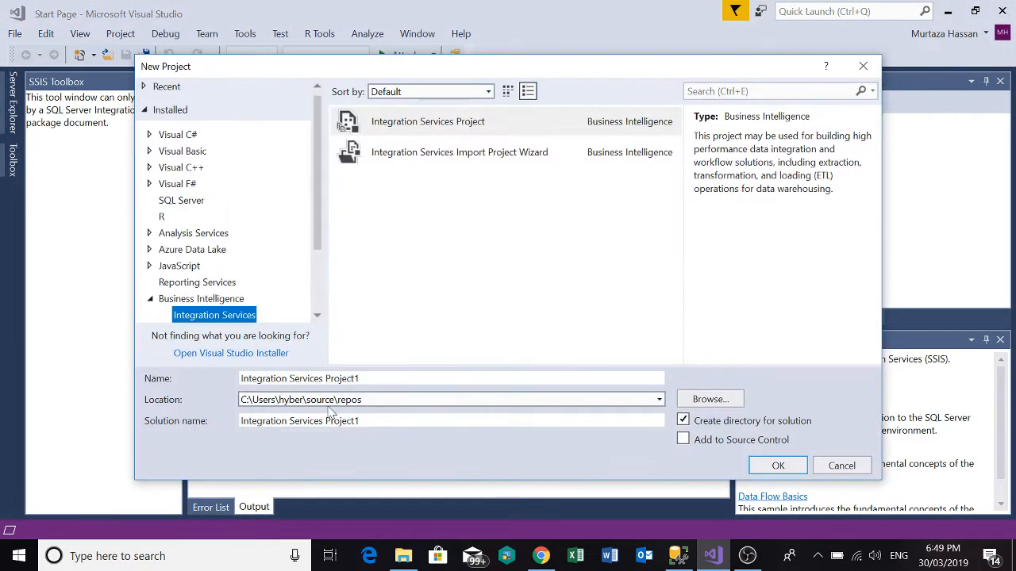
left_click(711, 399)
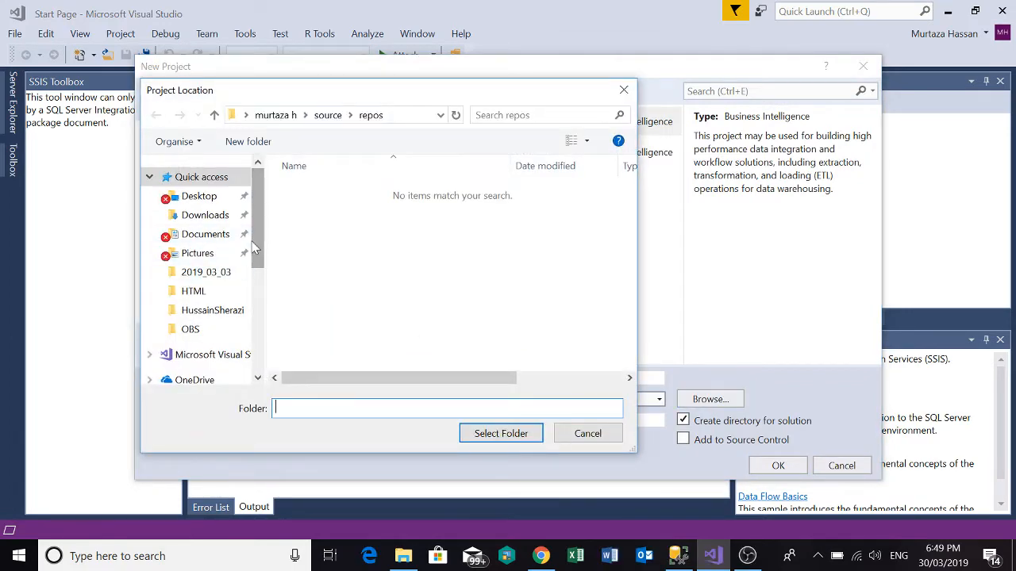
left_click_drag(255, 246, 256, 350)
left_click(208, 343)
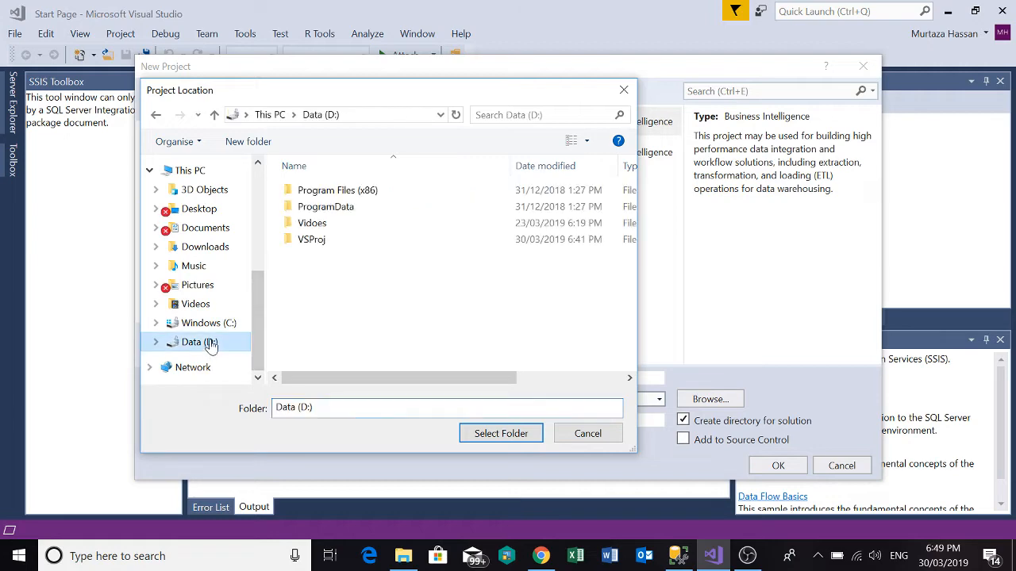
double_click(310, 240)
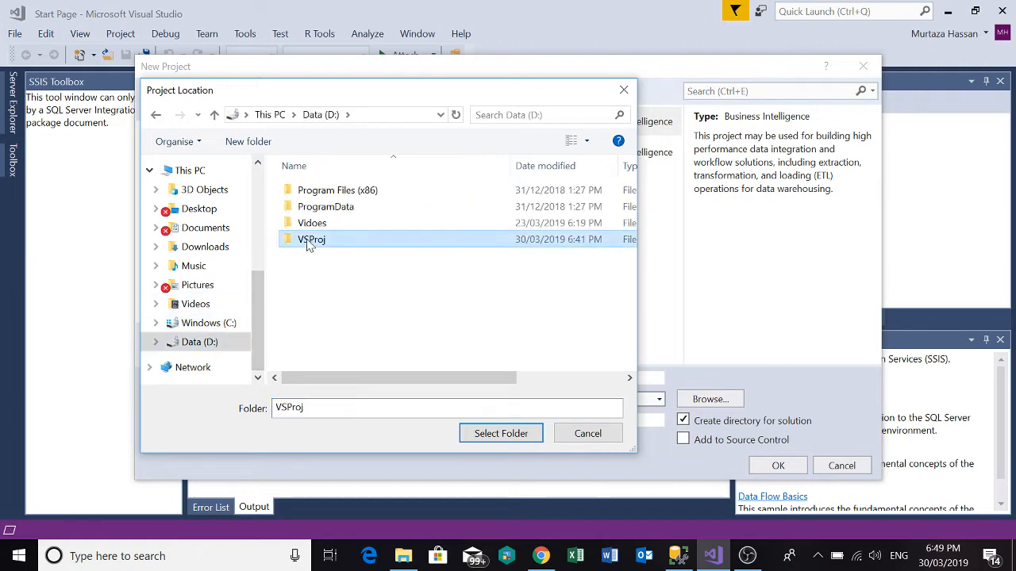
left_click(480, 434)
Name the project TestSSIS and create it from the Integration Services Project template.
left_click(380, 385)
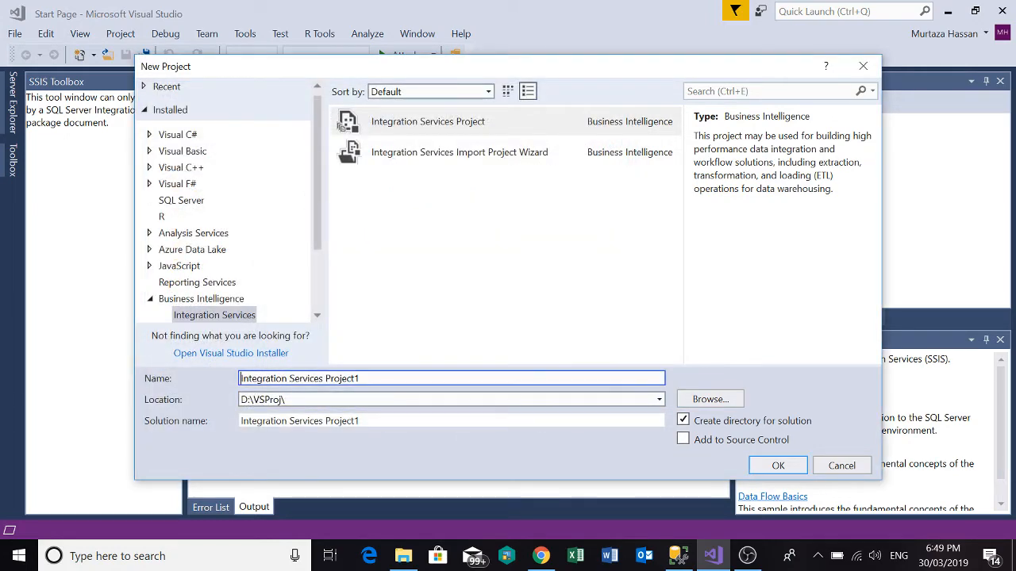
type("Te")
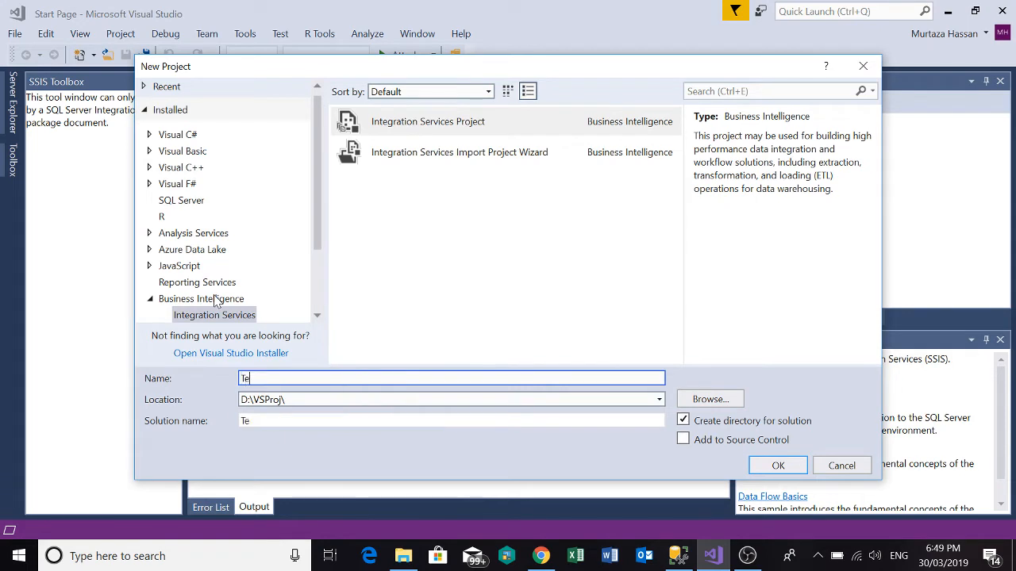
type("stSSISPacka")
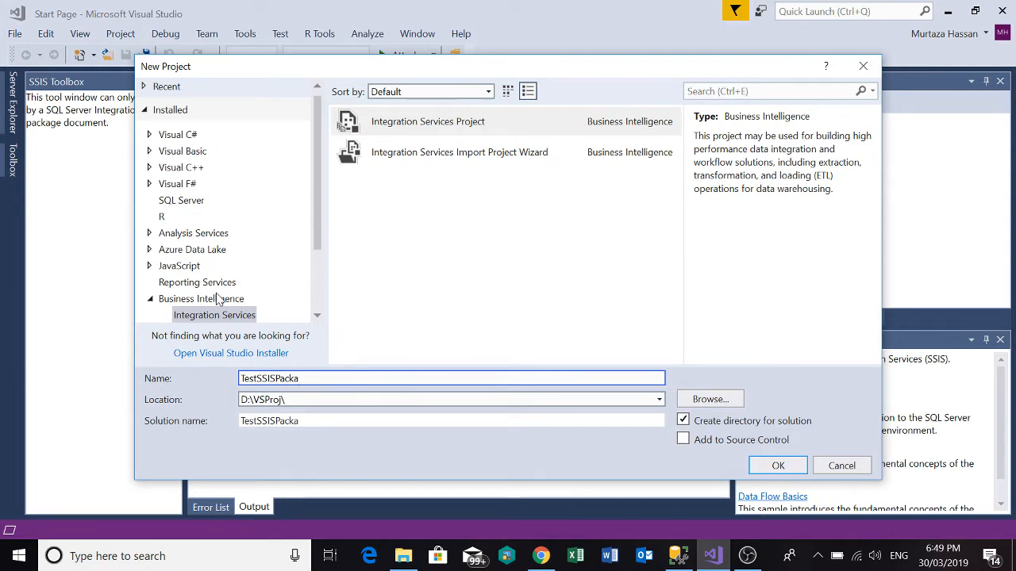
key("BackSpace")
key("BackSpace")
key("BackSpace")
key("BackSpace")
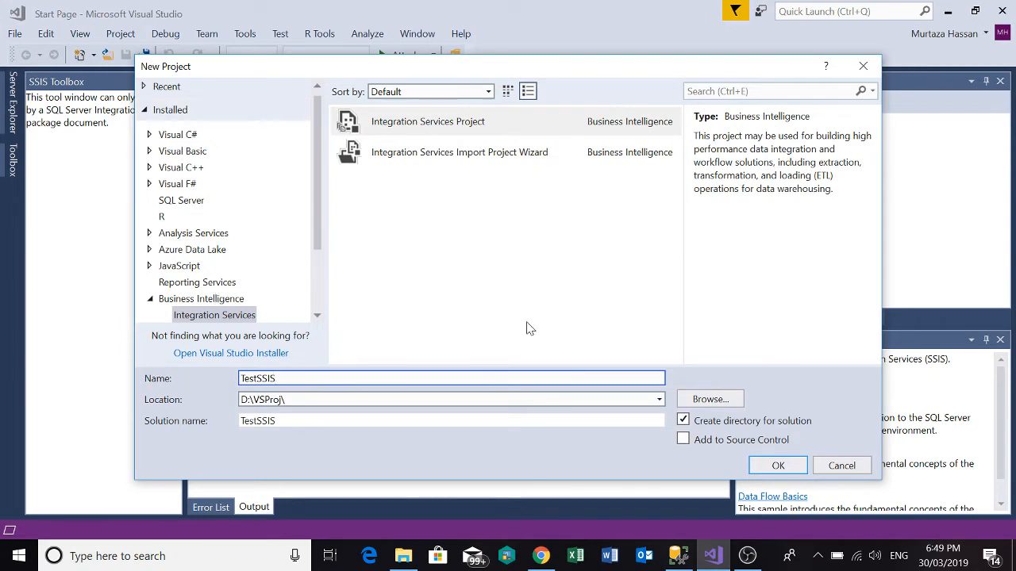
left_click(455, 127)
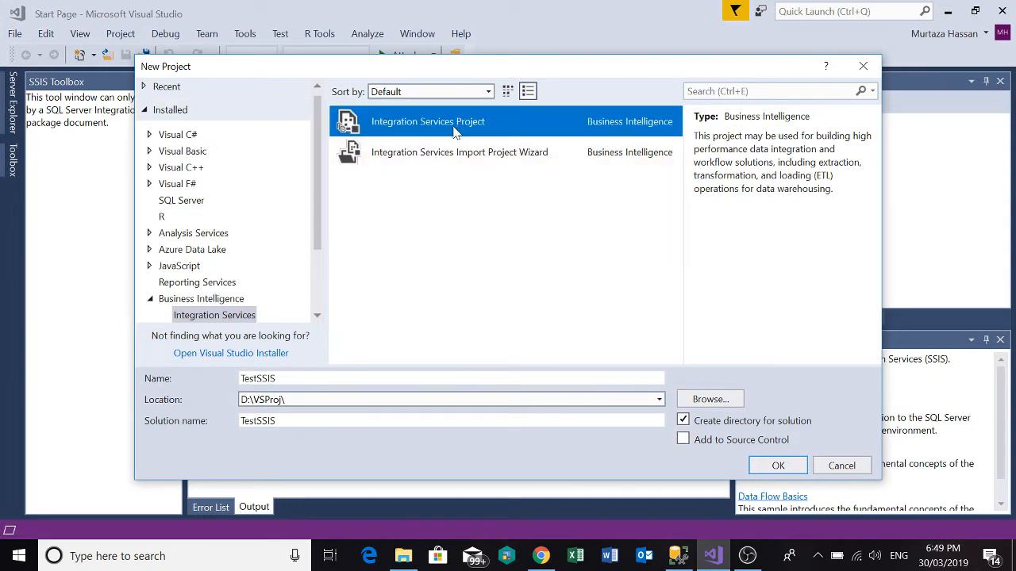
left_click(774, 466)
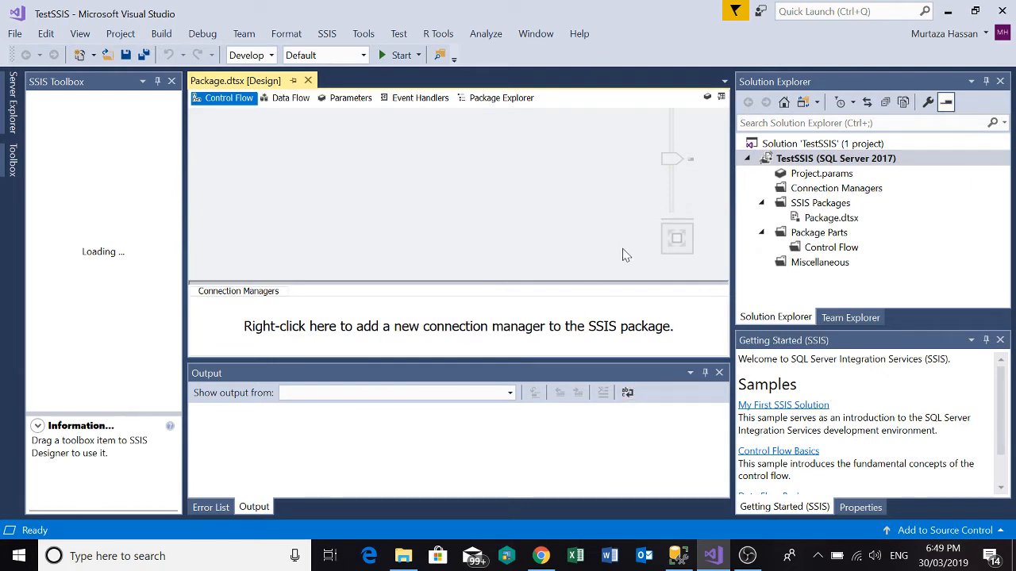
Open Package.dtsx from the SSIS Packages folder and look over its Control Flow designer and the general Toolbox.
left_click(831, 218)
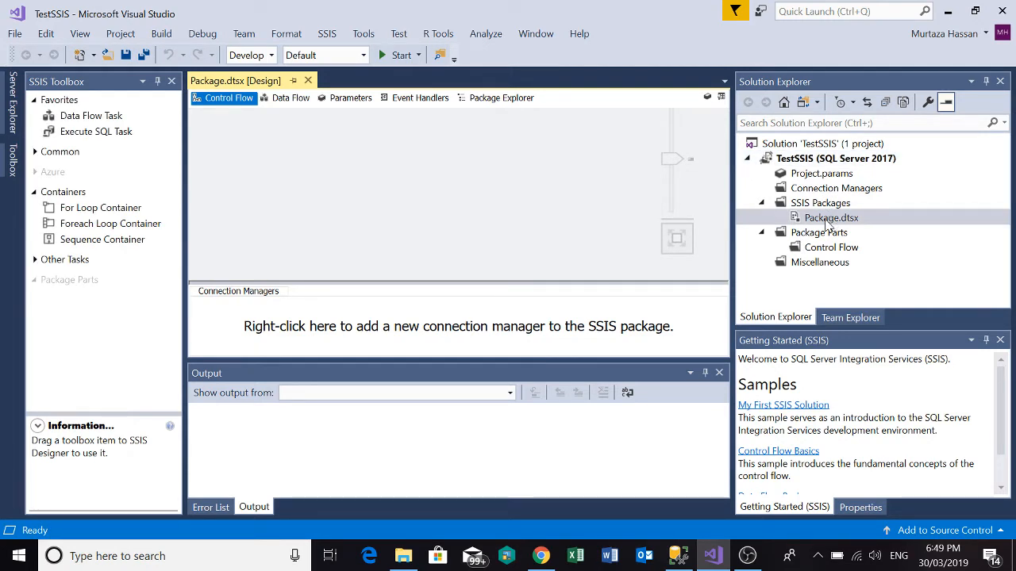
left_click(832, 249)
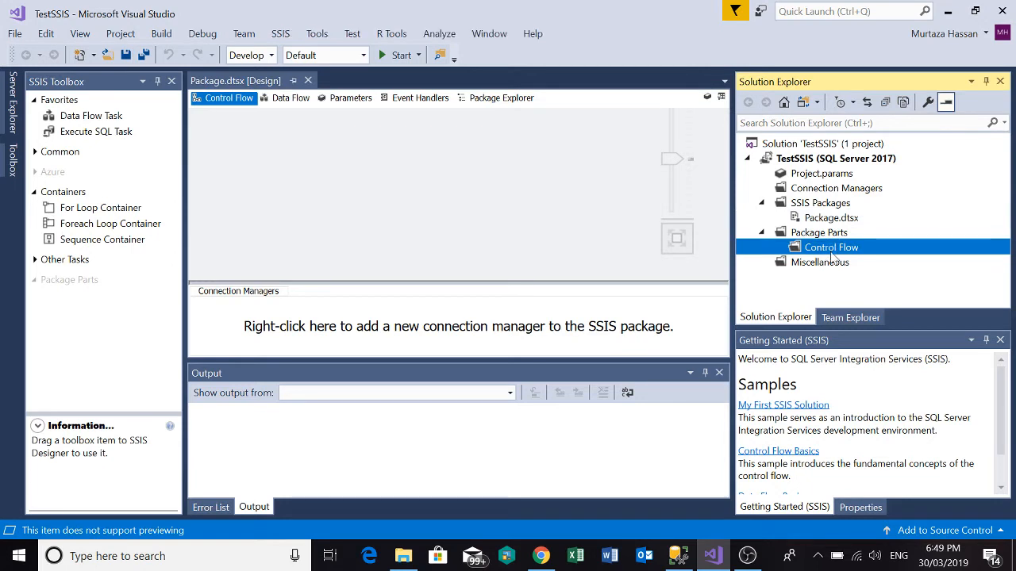
double_click(832, 222)
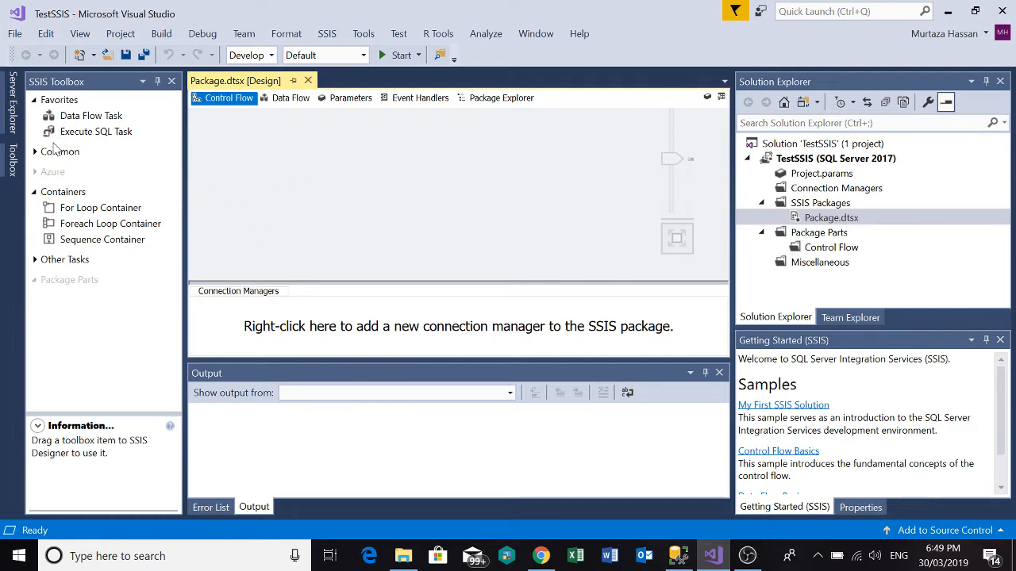
left_click(10, 176)
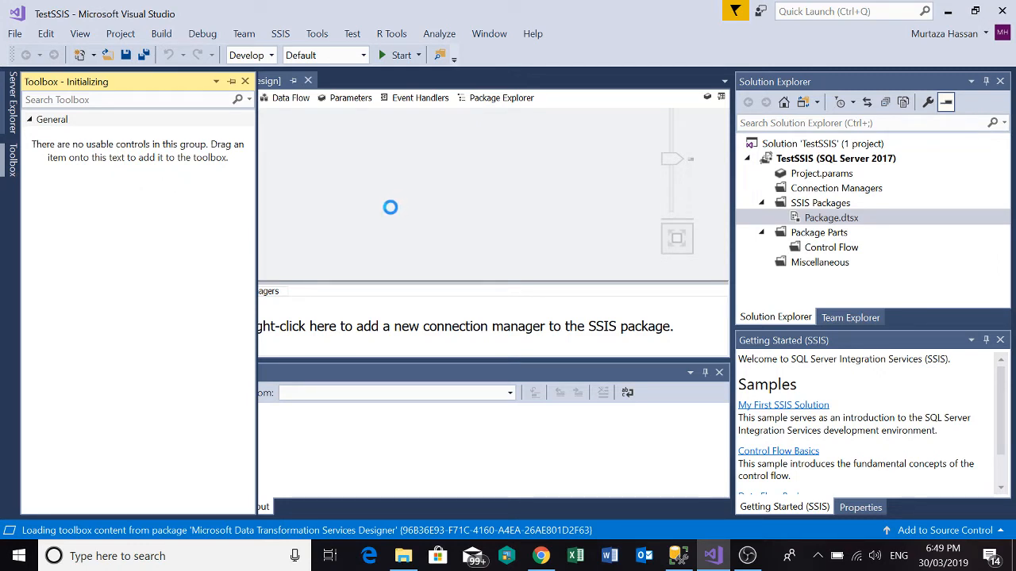
left_click(298, 191)
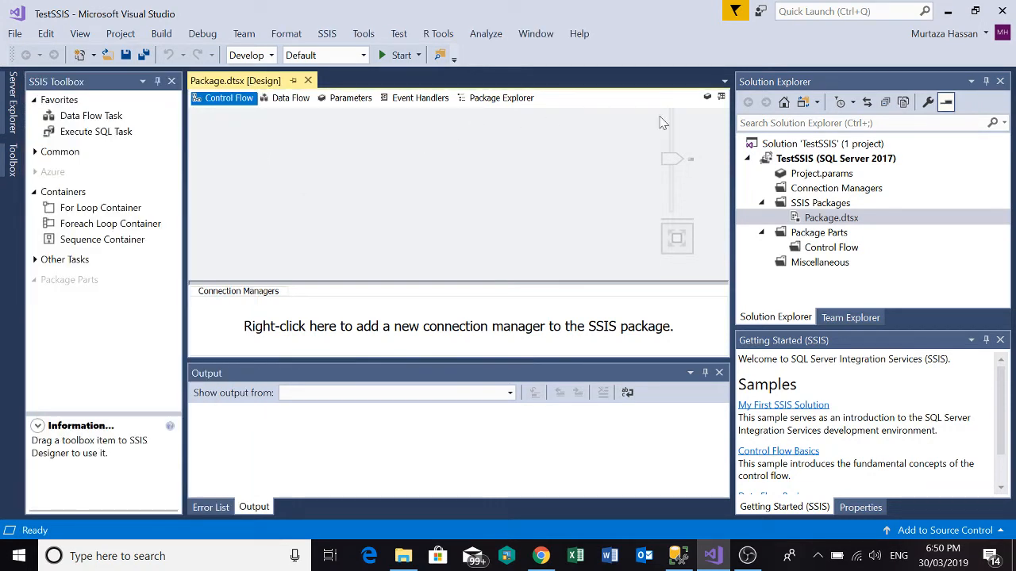
Bring up the SSIS Toolbox and examine the tasks in its Other Tasks and Common groups.
left_click(722, 98)
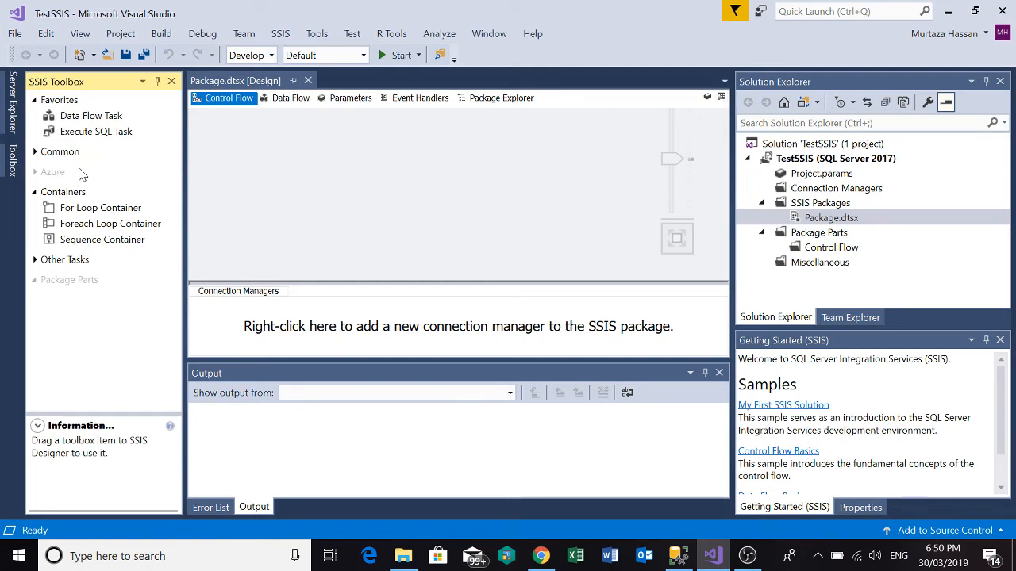
left_click(34, 261)
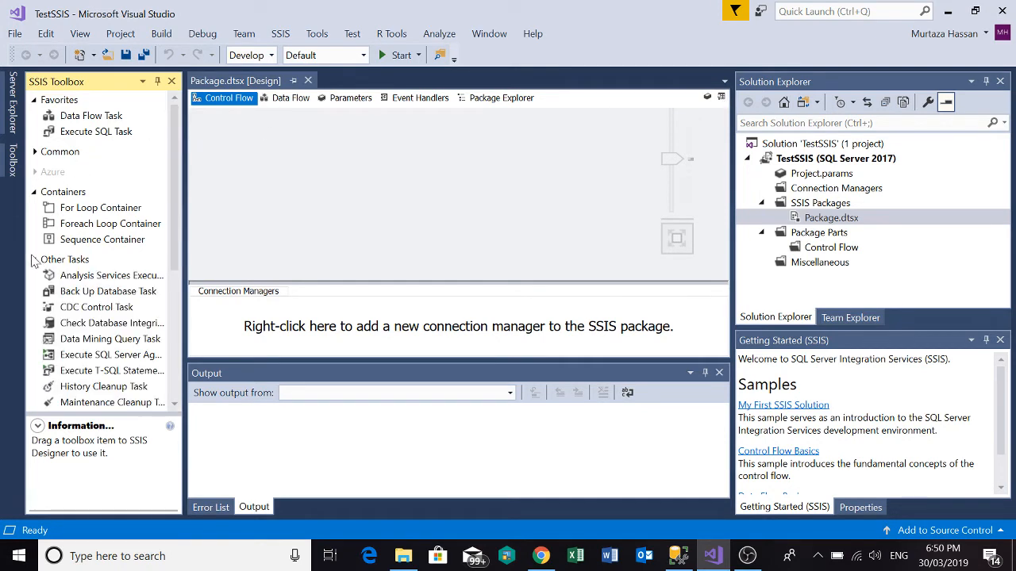
left_click(35, 152)
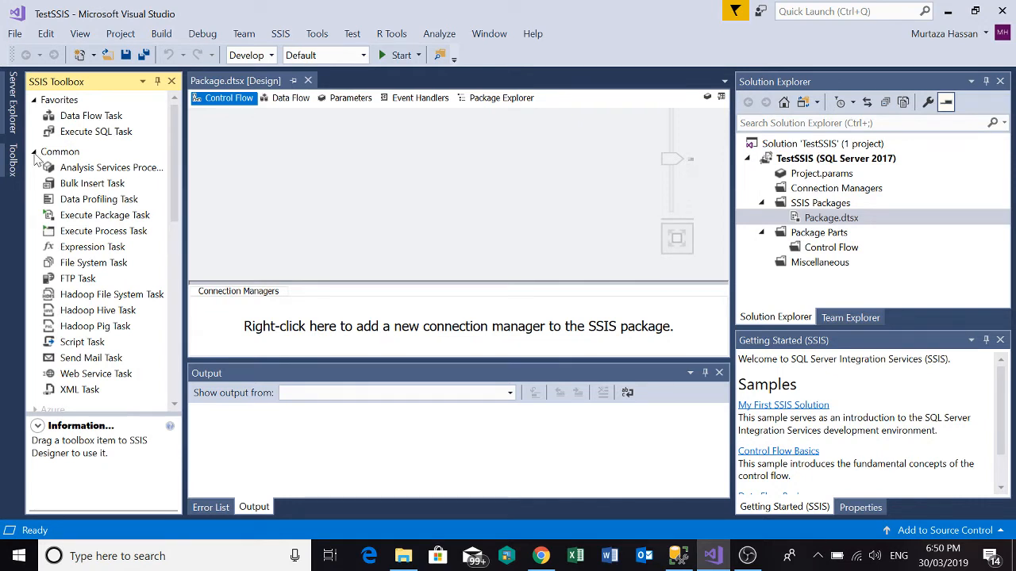
left_click(34, 152)
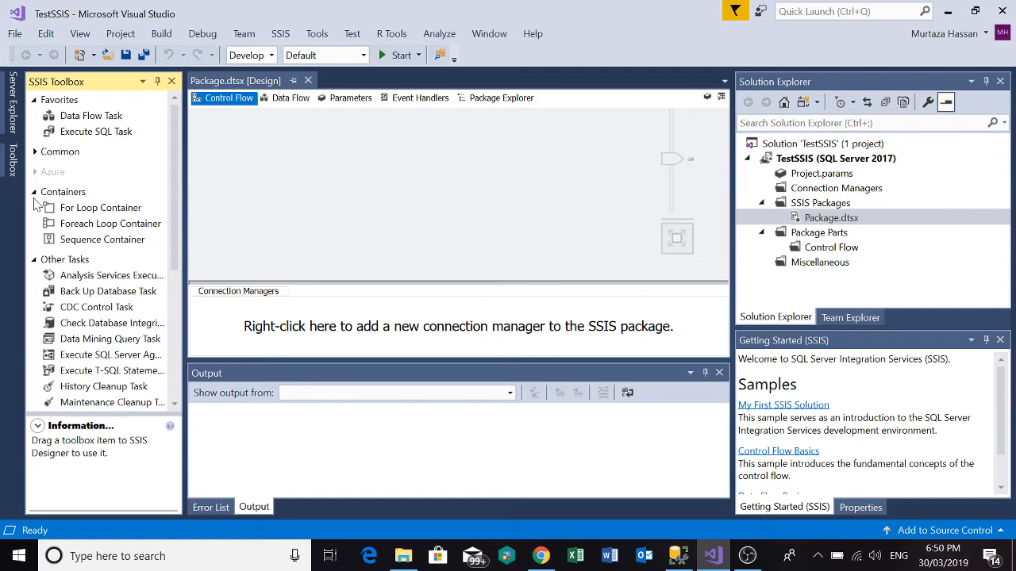
Switch to SQL Server Management Studio and expand TestDB's tables to review them alongside the MySiteDB tables.
left_click(678, 555)
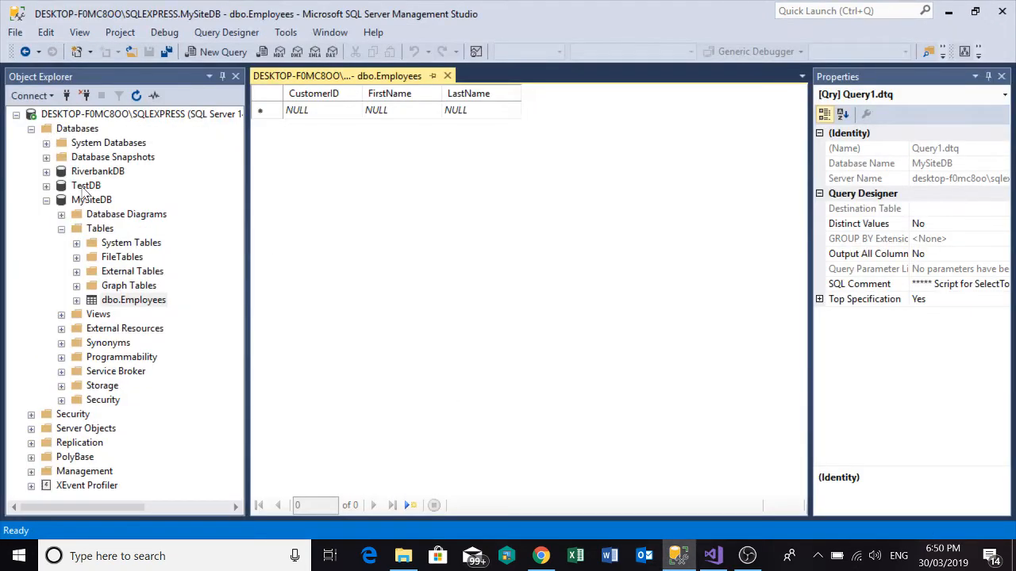
left_click(81, 187)
left_click(46, 185)
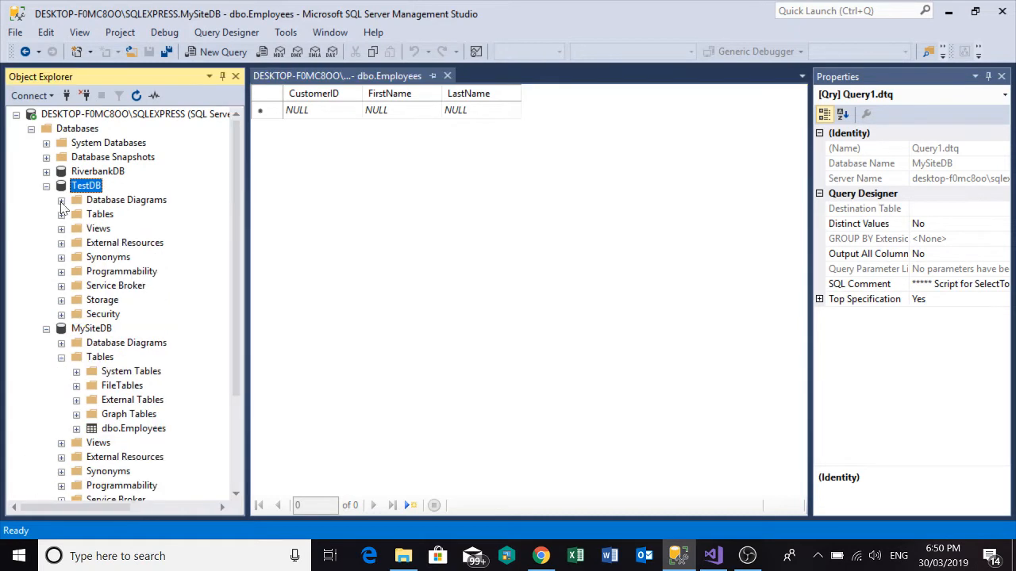
left_click(61, 214)
scroll(95, 274, "down", 3)
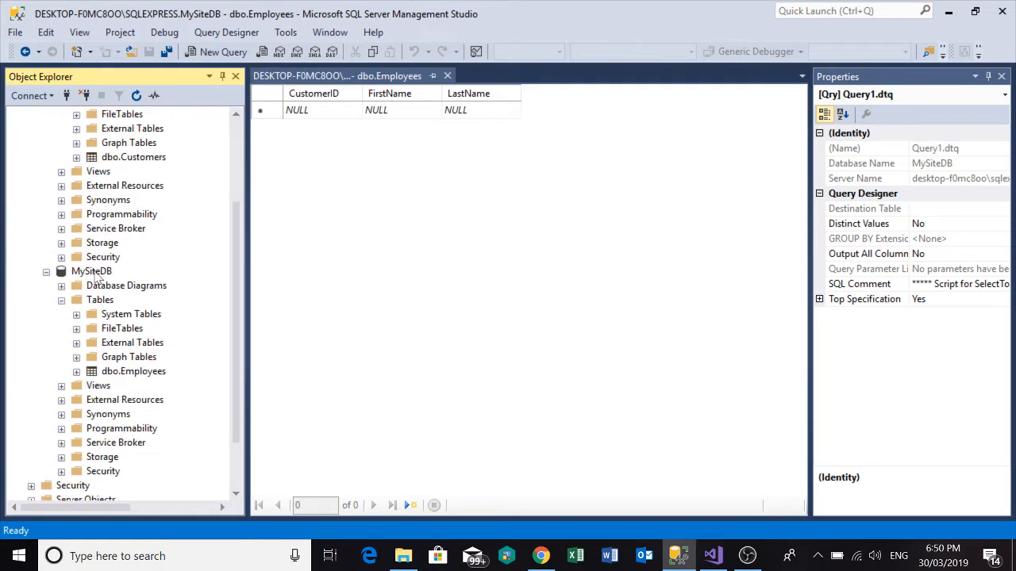
Return to Visual Studio, add a Data Flow Task to the package's control flow, and zoom the design surface out.
left_click(713, 556)
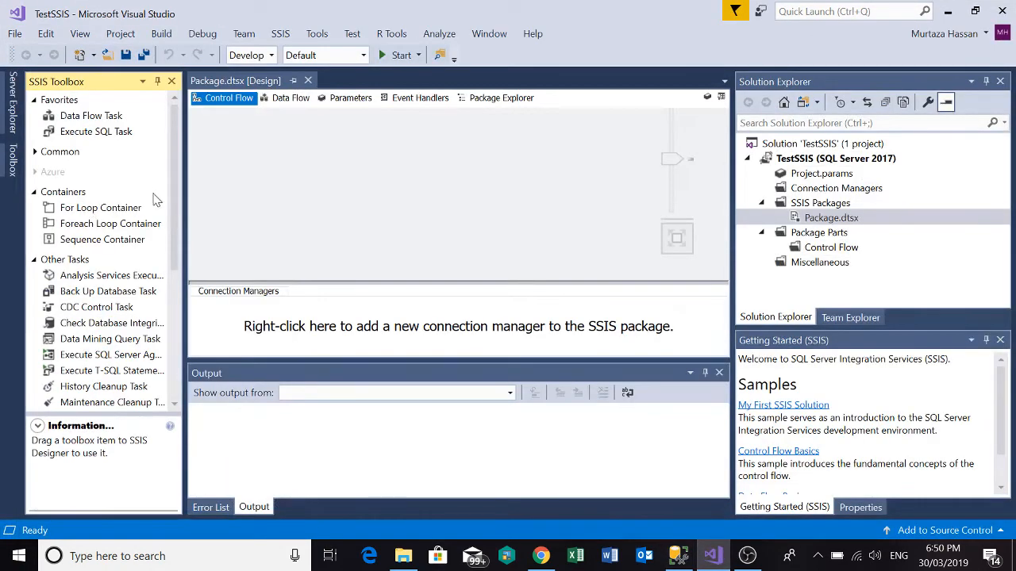
mouse_move(175, 176)
left_mouse_down()
mouse_move(173, 184)
mouse_move(173, 175)
left_mouse_up()
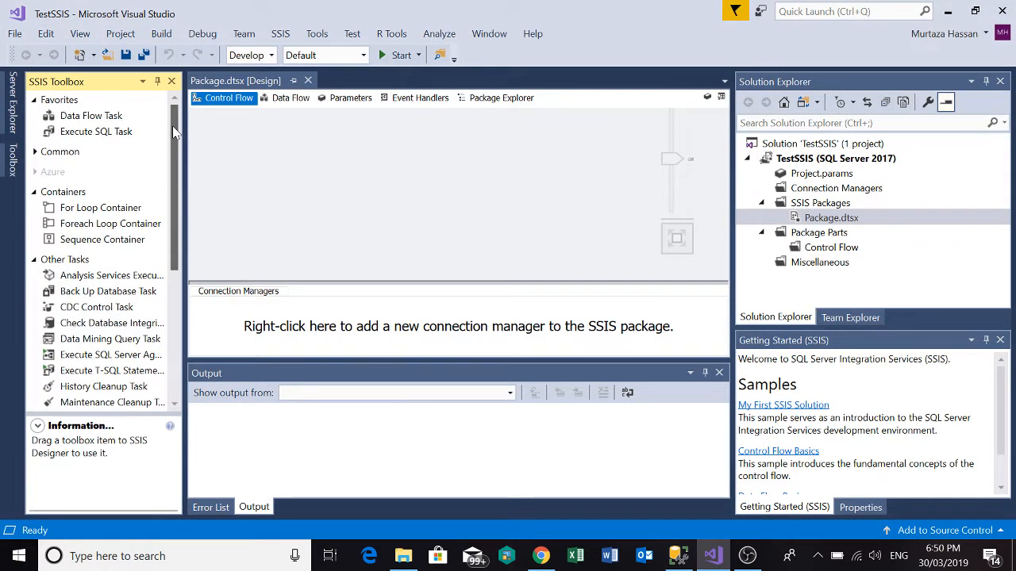
left_click(81, 116)
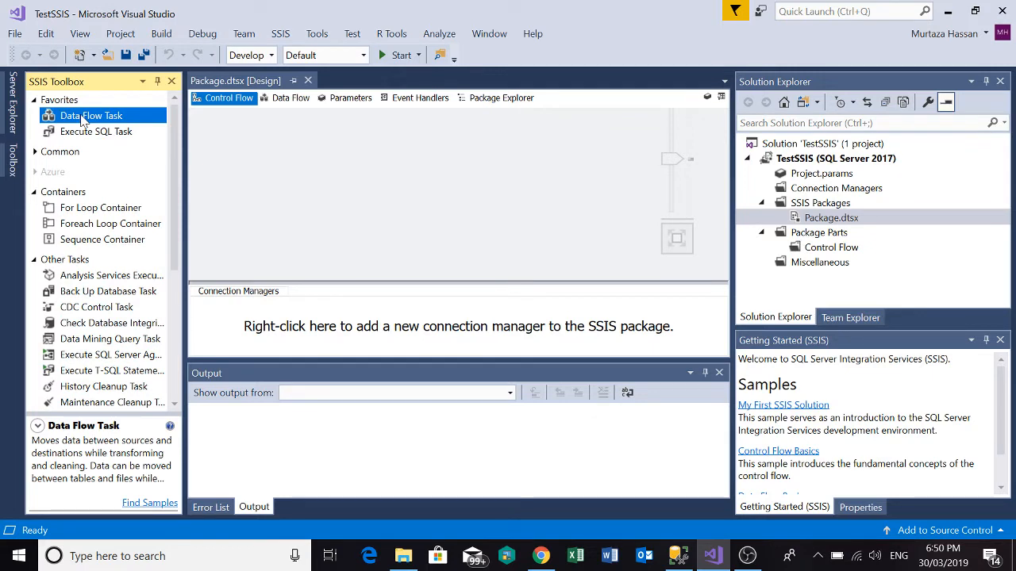
left_click_drag(81, 117, 313, 273)
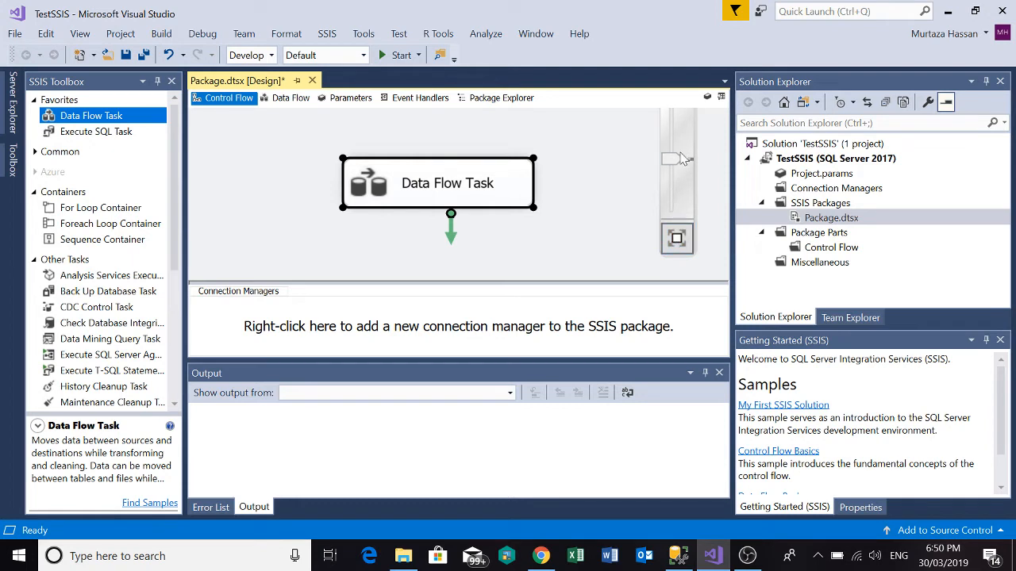
left_click_drag(681, 159, 681, 181)
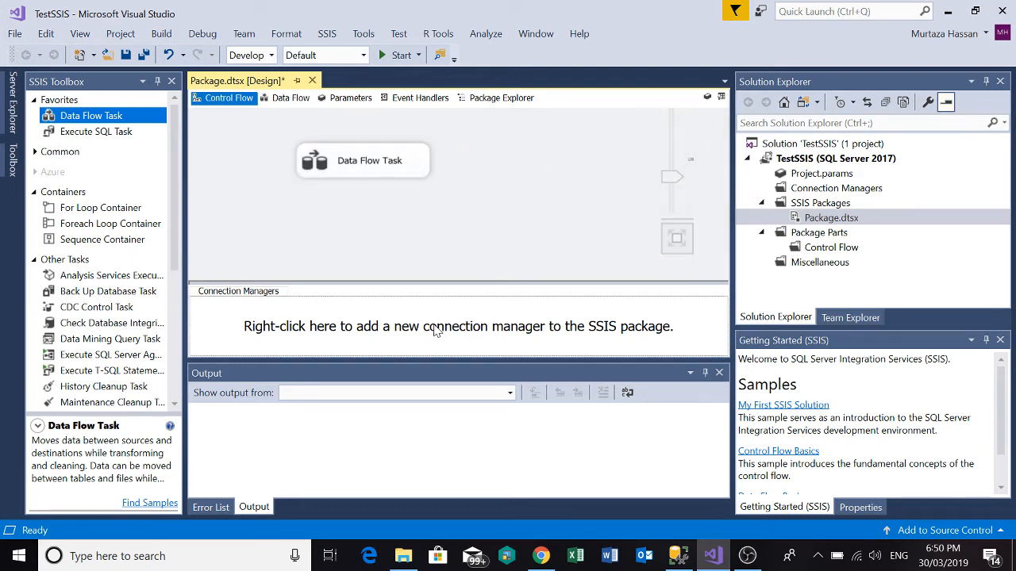
Start a new ADO.NET connection manager for the package and open the settings for a new data connection.
right_click(278, 314)
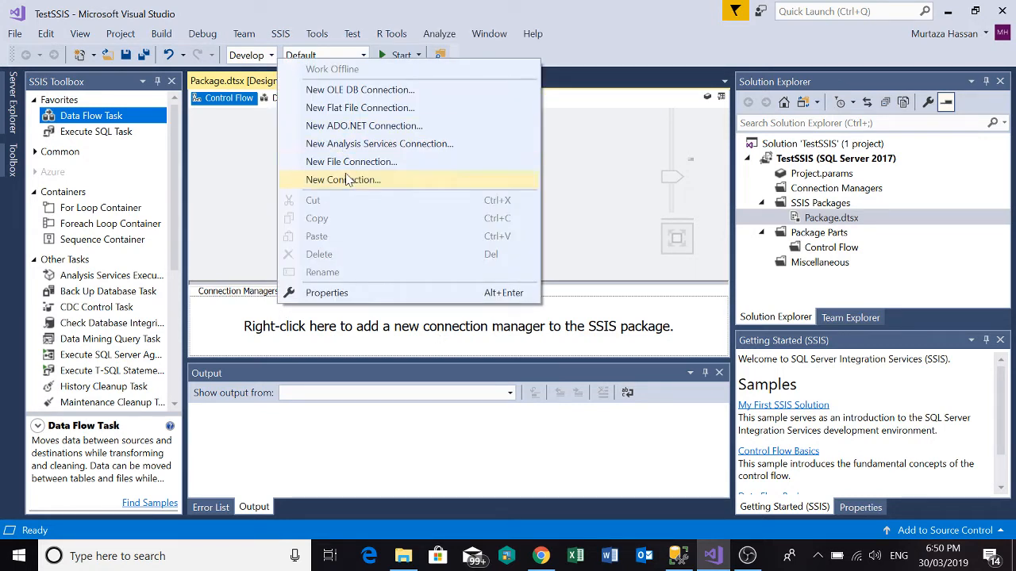
left_click(356, 132)
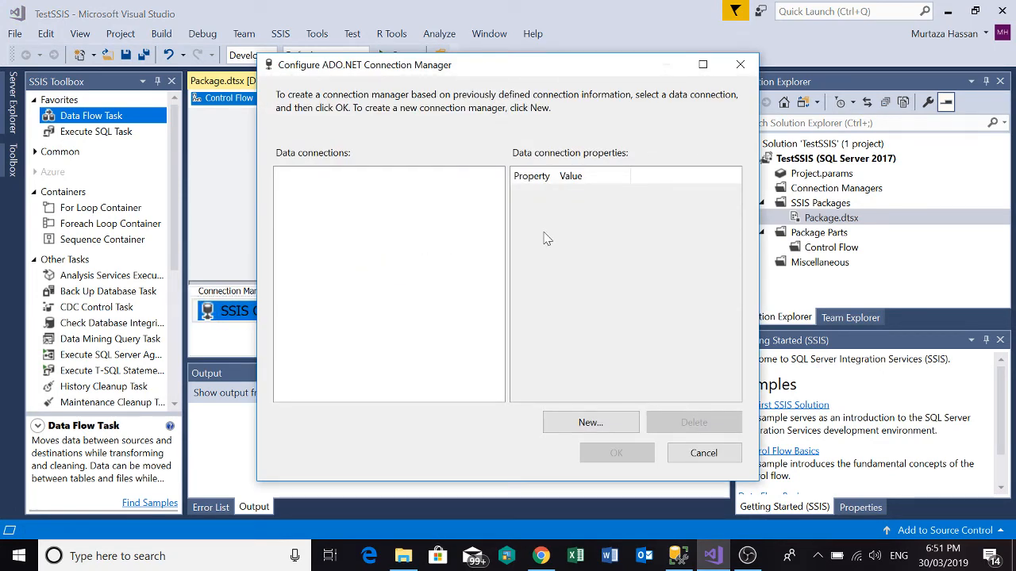
left_click(569, 420)
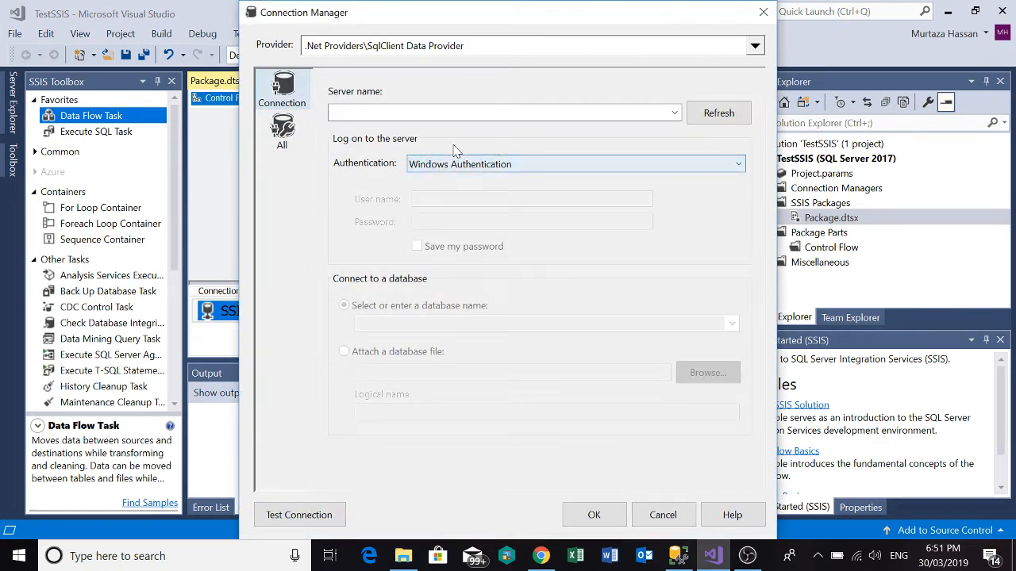
Copy the server name from SQL Server Management Studio's connection dialog and enter DESKTOP-F0MC8OO\SQLEXPRESS as the new Visual Studio data connection's server.
key("alt+Tab")
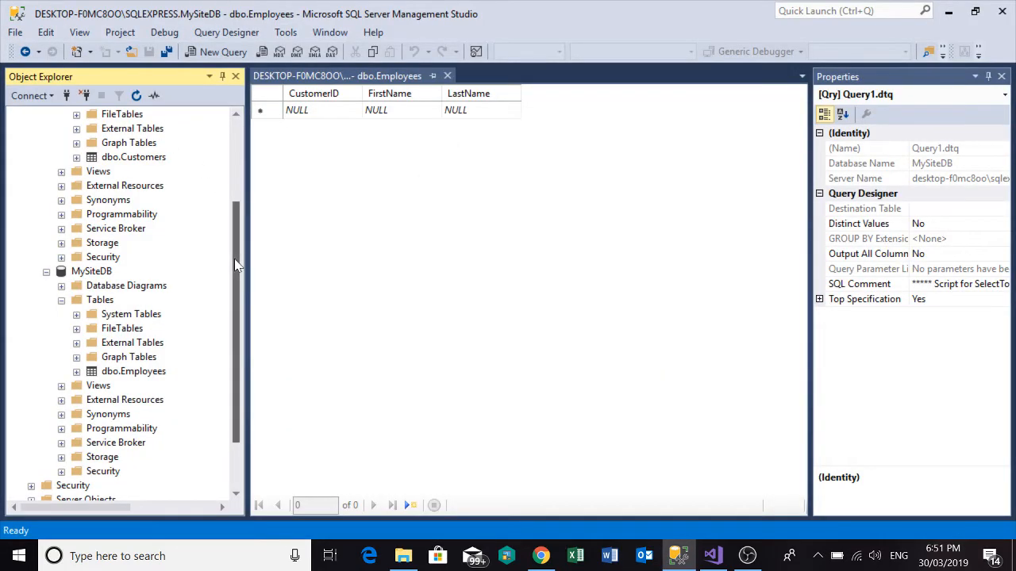
left_click_drag(235, 266, 236, 175)
left_click(127, 116)
right_click(127, 116)
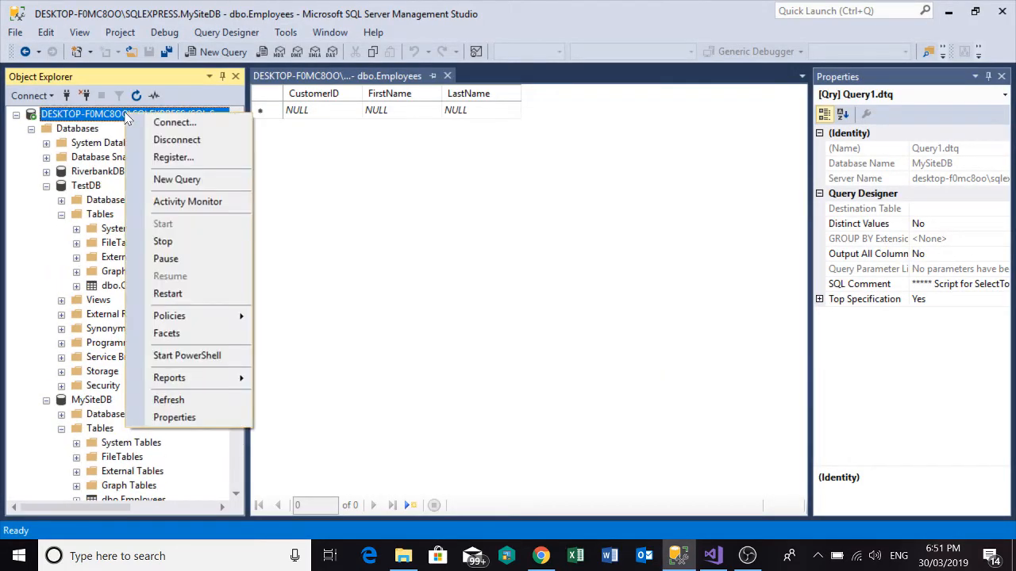
left_click(163, 123)
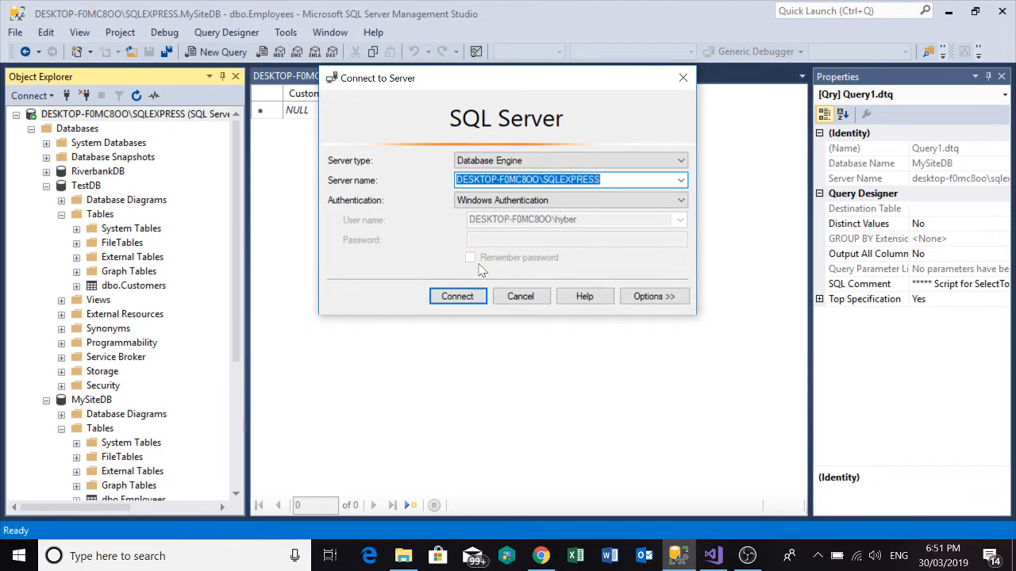
left_click(520, 296)
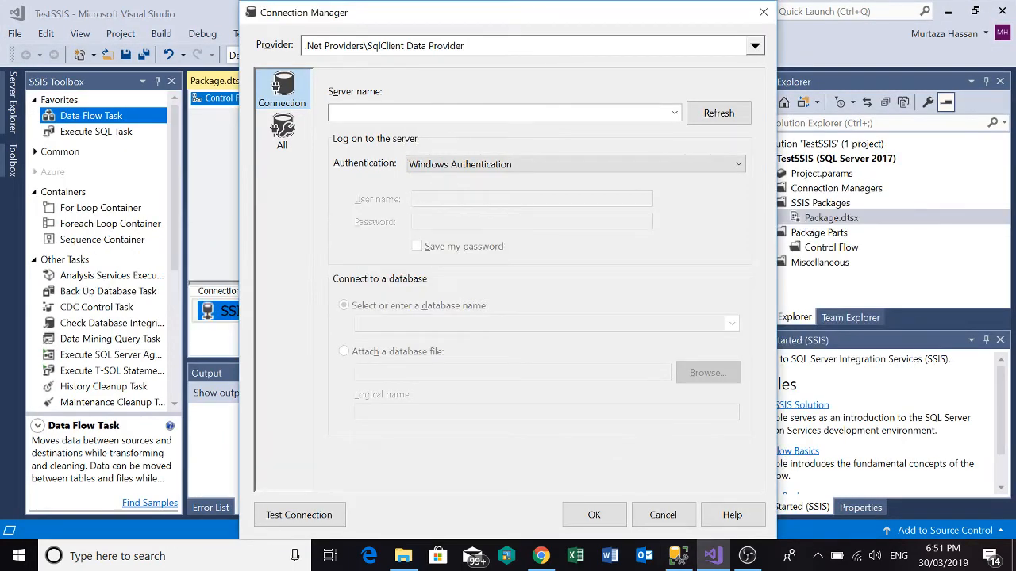
left_click(409, 112)
type("DESKTOP-F0MC8OO\\SQLEXPRESS")
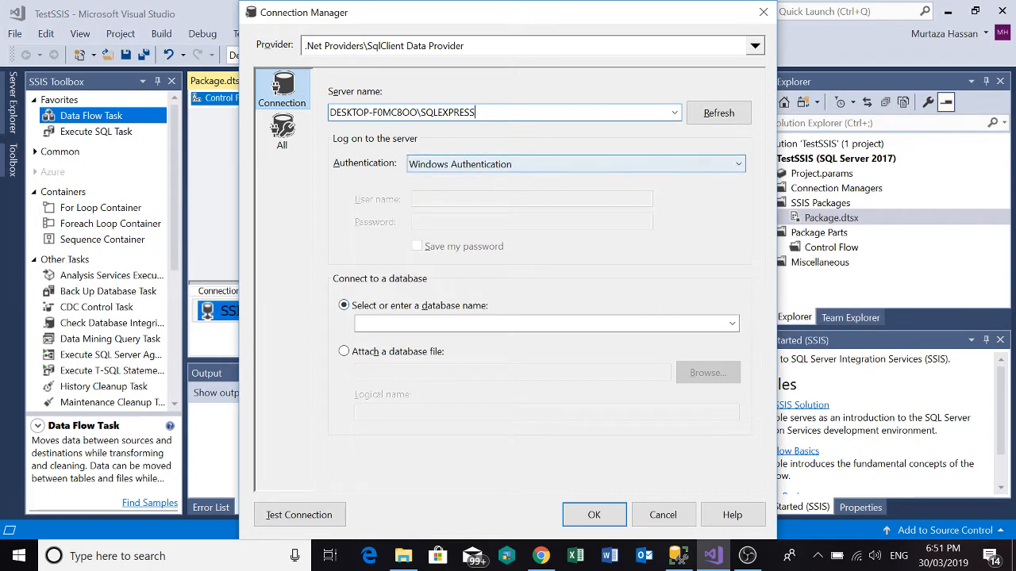
Select TestDB as the connection's database, checking it against Management Studio, then test and save the data connection.
left_click(732, 324)
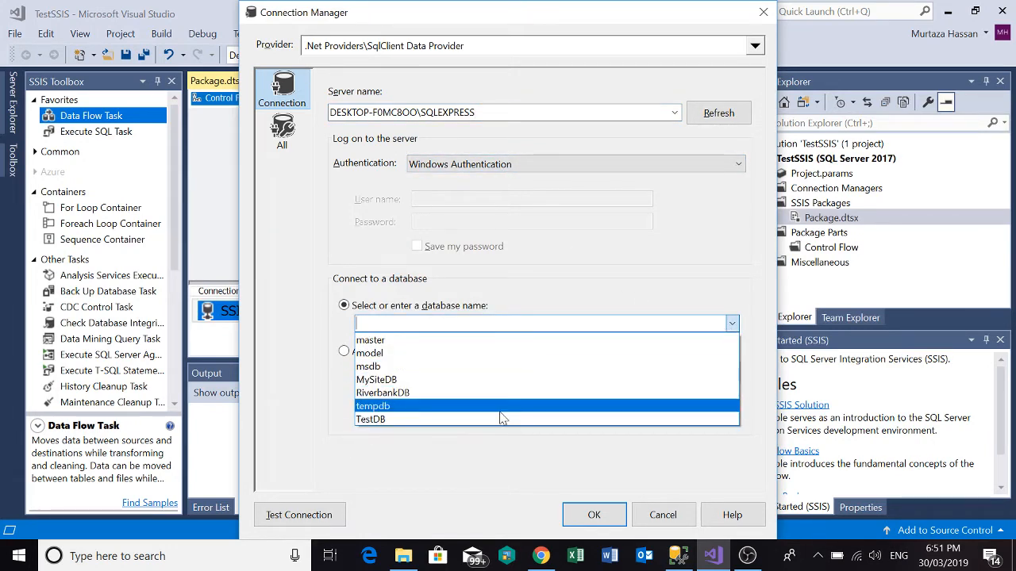
left_click(499, 420)
key("alt+Tab")
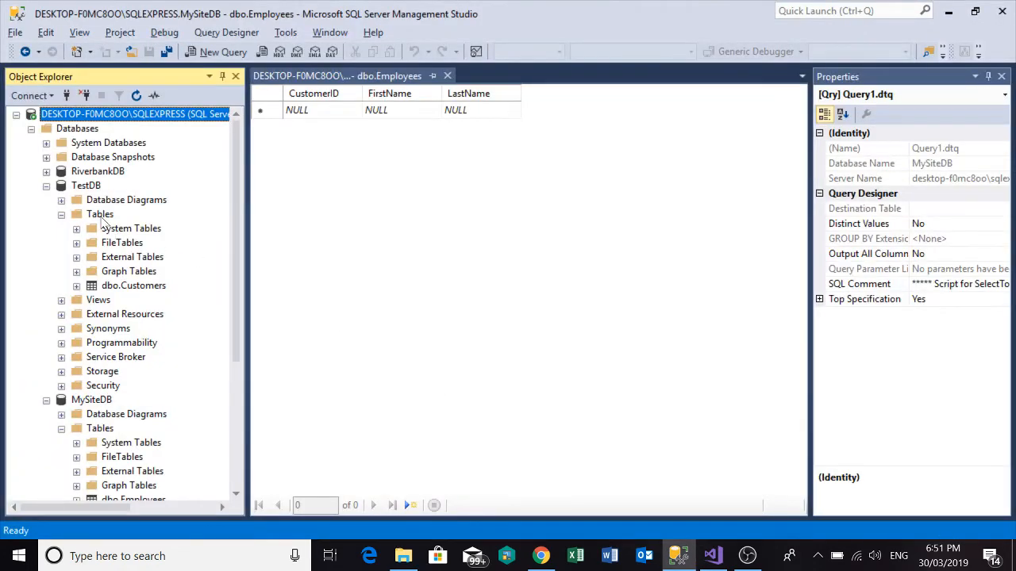
left_click(88, 185)
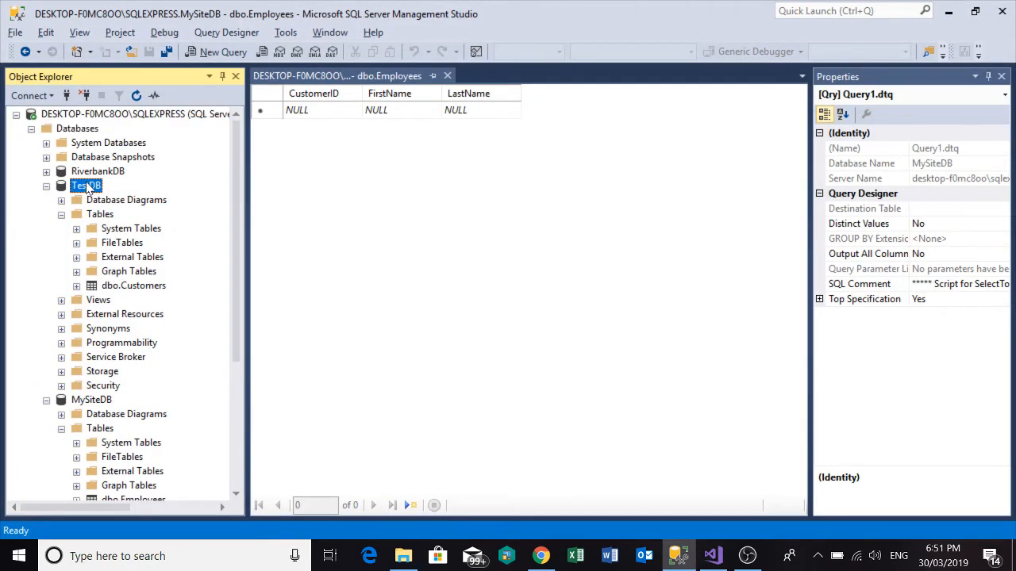
key("alt+Tab")
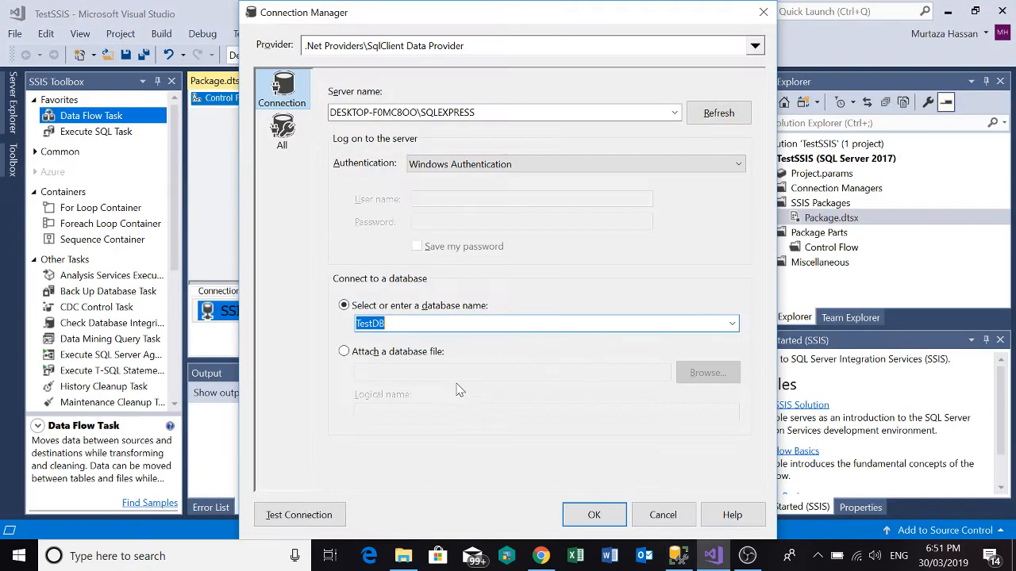
left_click(280, 525)
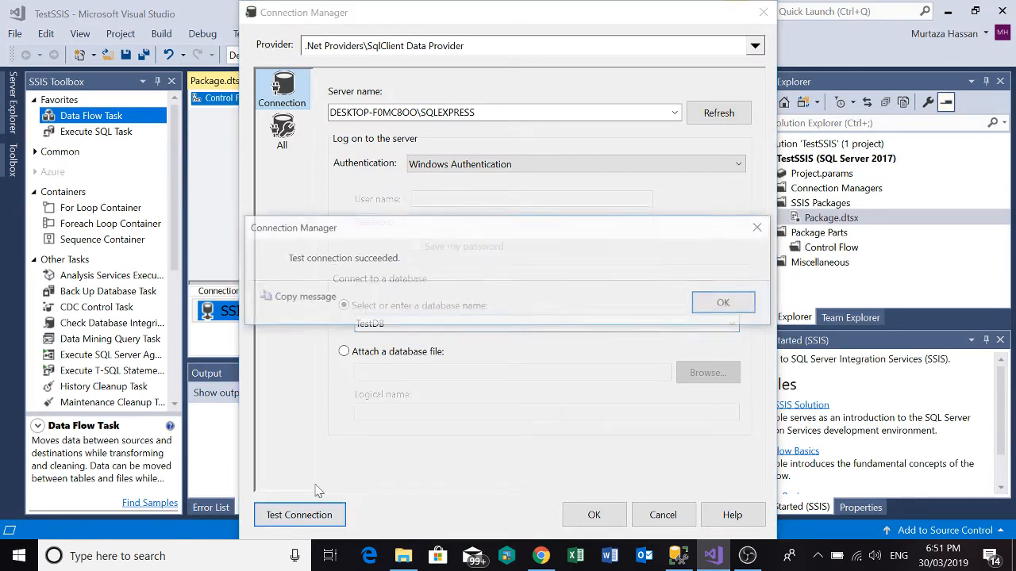
left_click(722, 304)
left_click(597, 514)
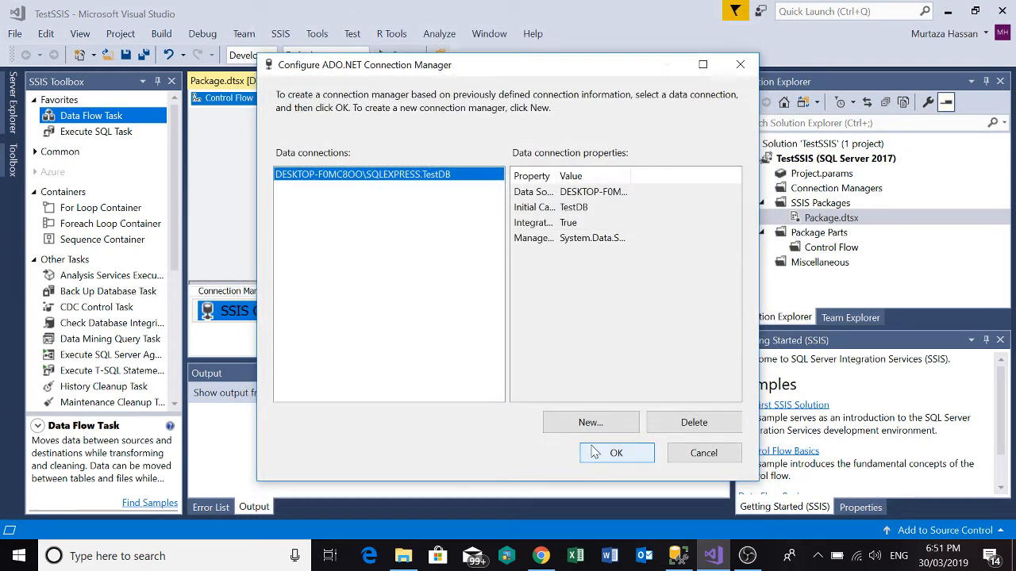
Start another data connection on server DESKTOP-F0MC8OO\SQLEXPRESS with MySiteDB as its database.
left_click(589, 423)
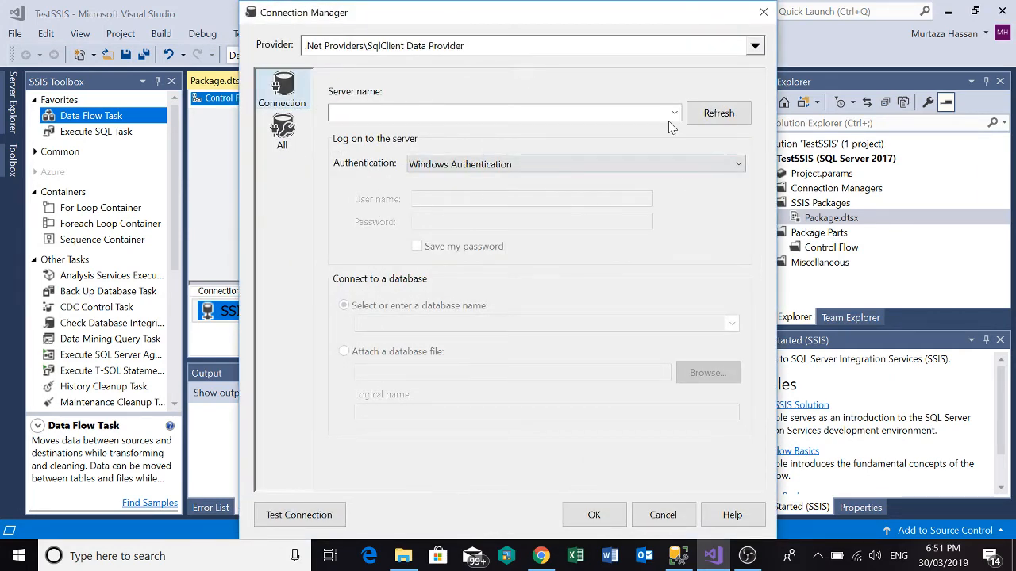
left_click(651, 114)
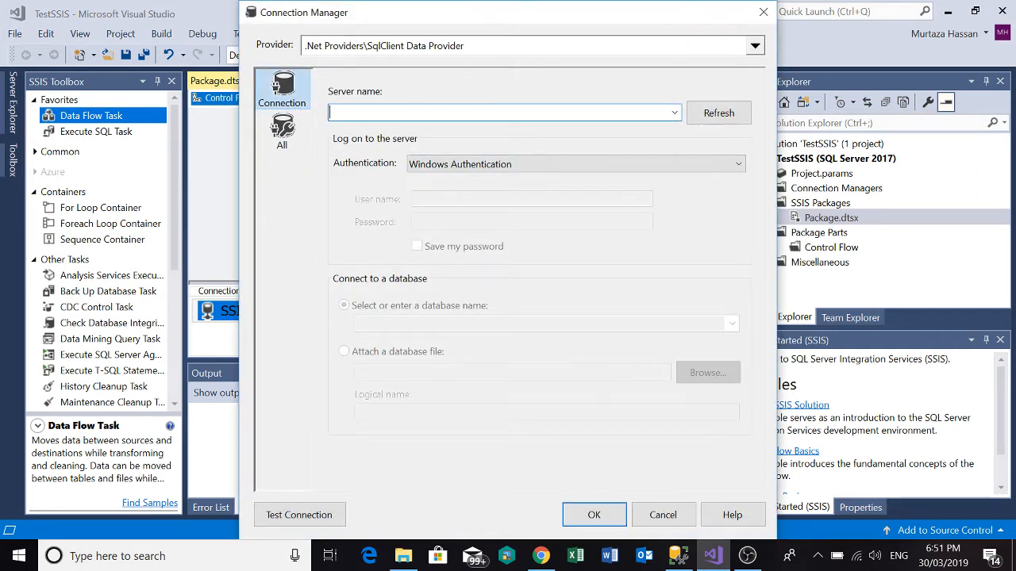
type("DESKTOP-F0MC8OO\\SQLEXPRESS")
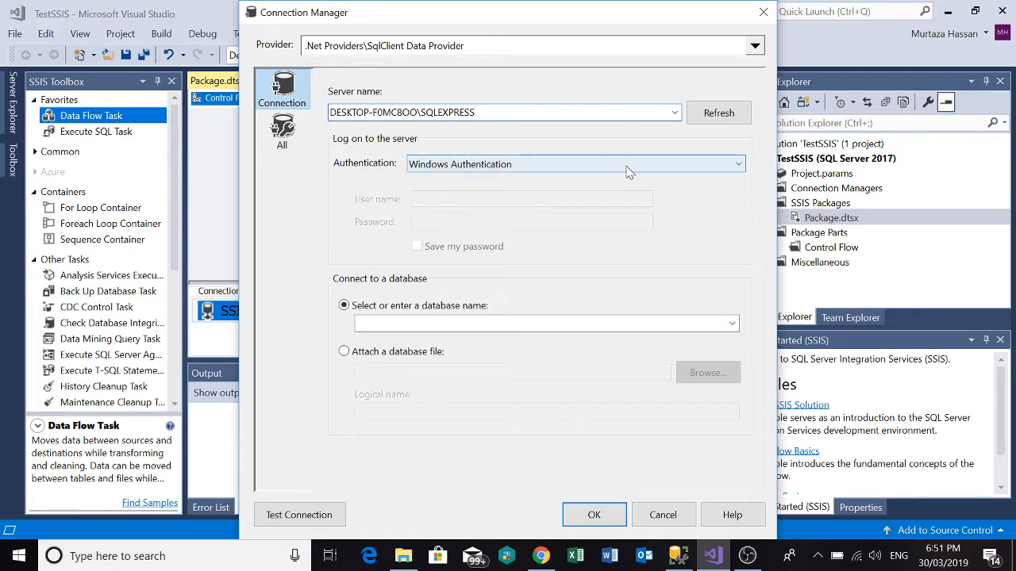
left_click(731, 323)
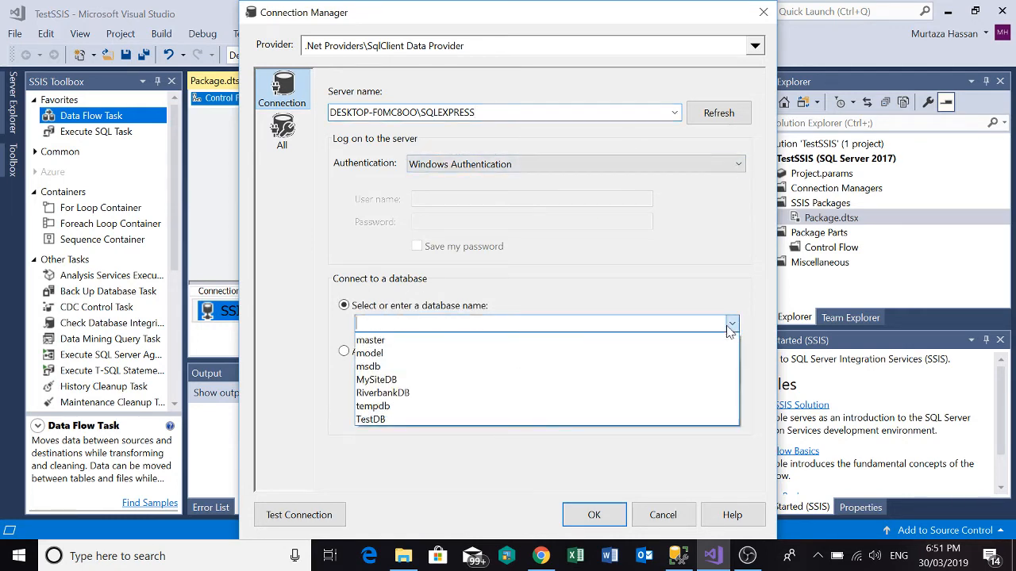
left_click(538, 380)
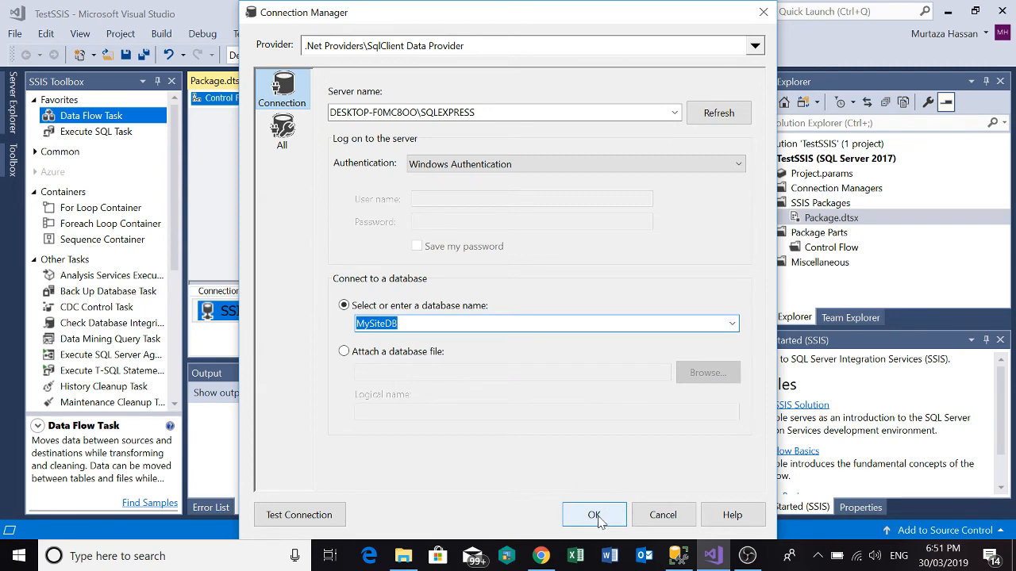
Test and save the MySiteDB data connection, and create the package's ADO.NET connection manager from it.
left_click(278, 515)
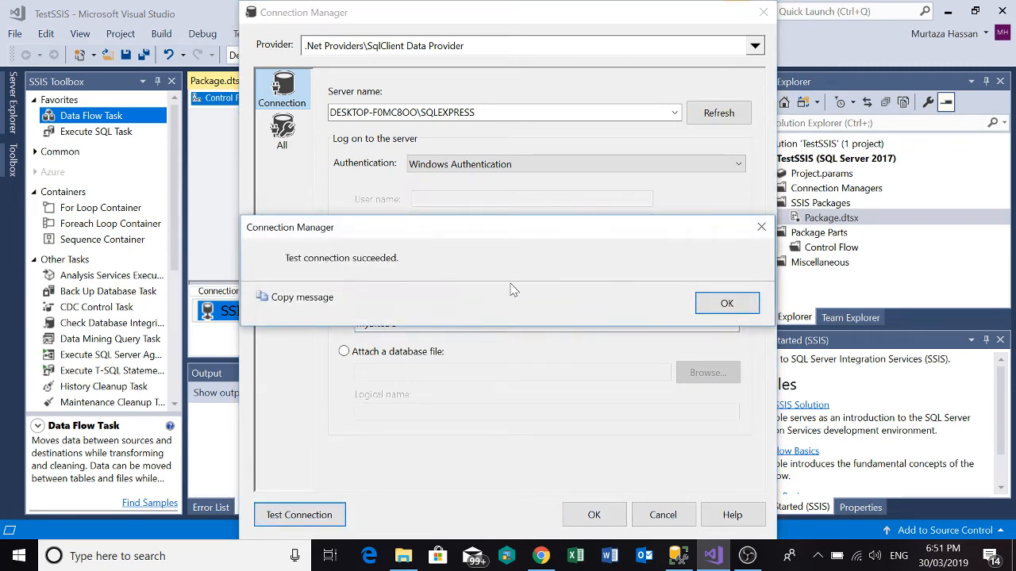
left_click(722, 302)
left_click(593, 515)
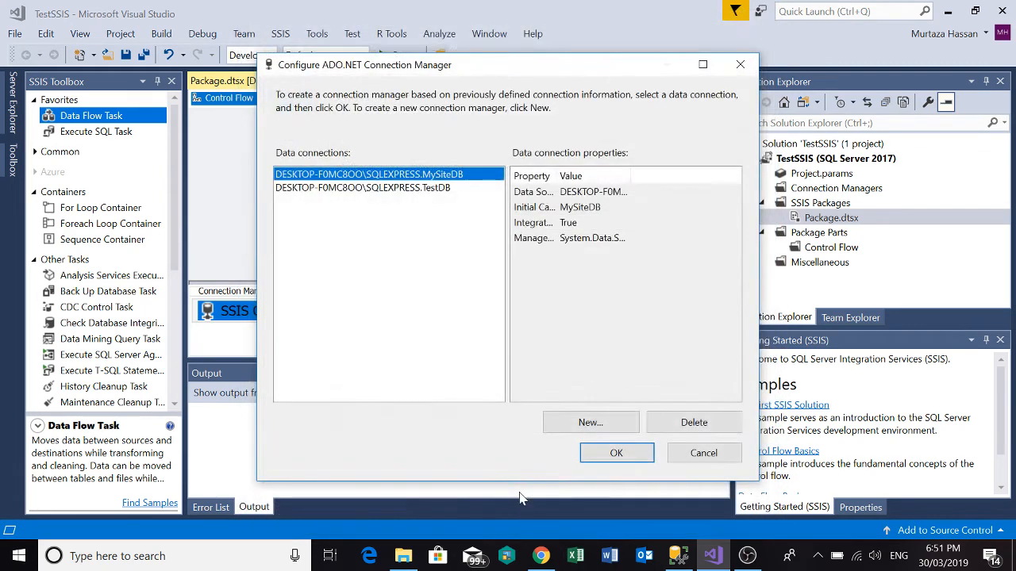
left_click(616, 454)
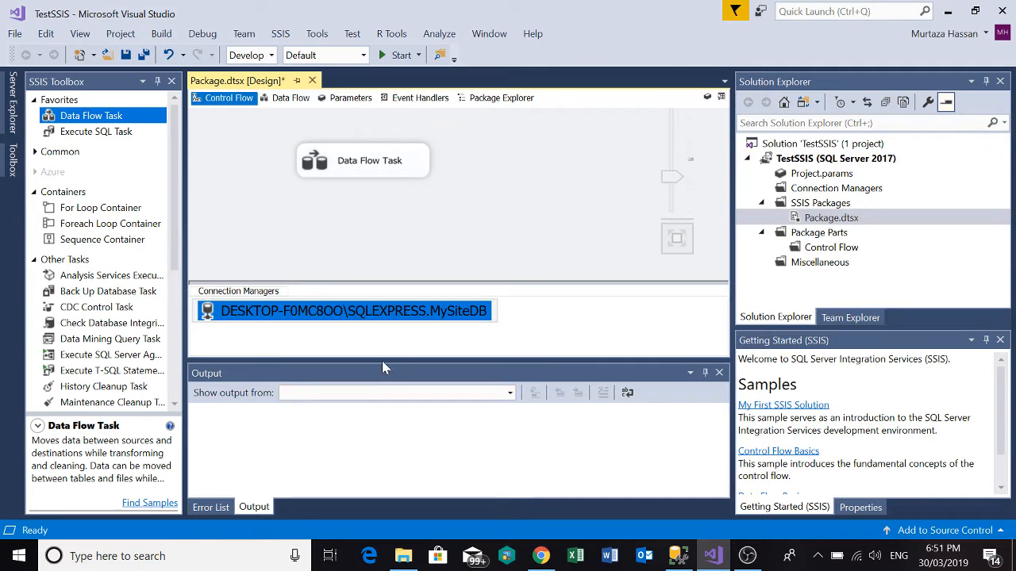
Enlarge the Connection Managers area slightly to make room for another connection.
left_click(500, 348)
left_click(467, 315)
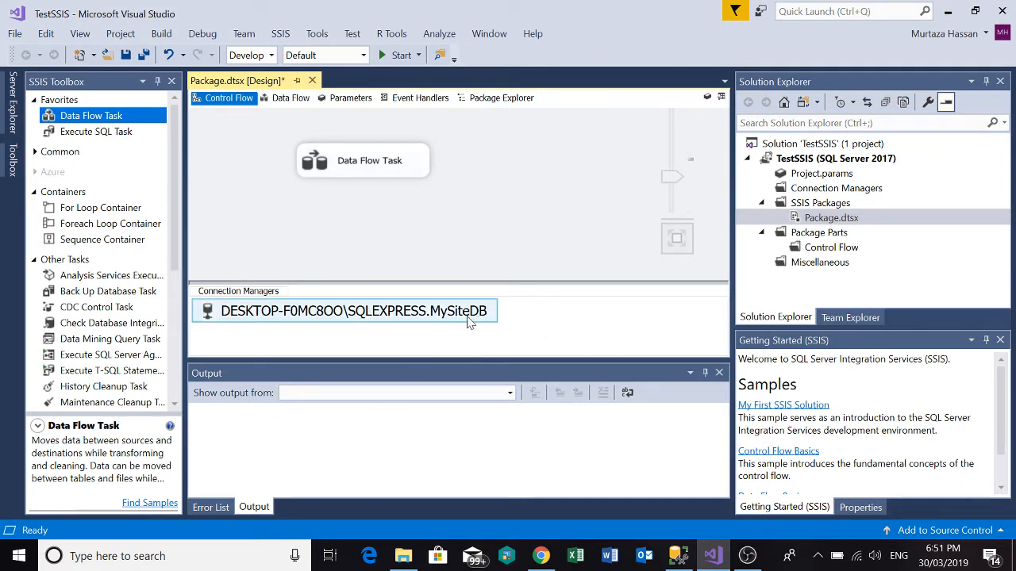
left_click(479, 295)
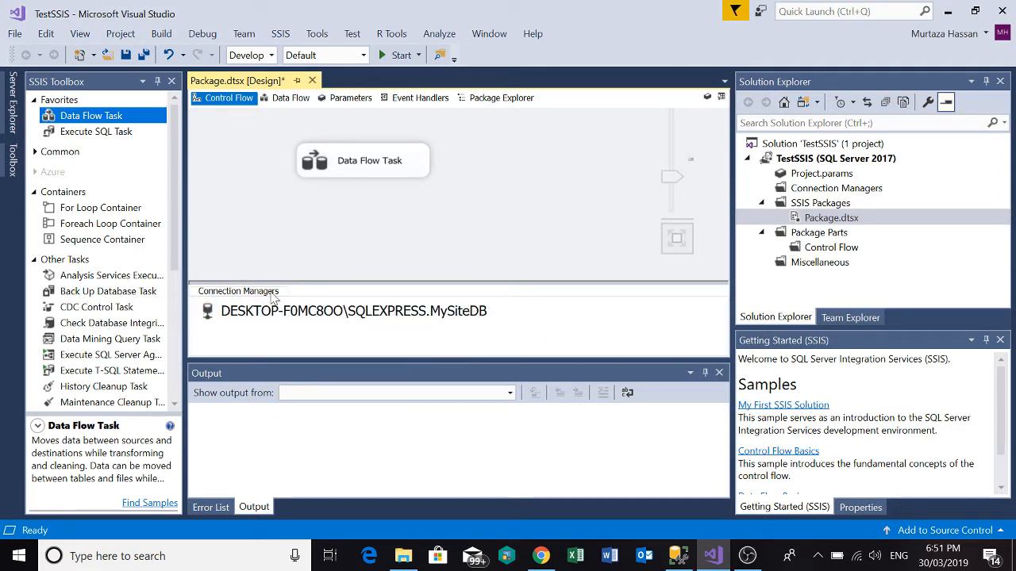
left_click_drag(292, 286, 300, 246)
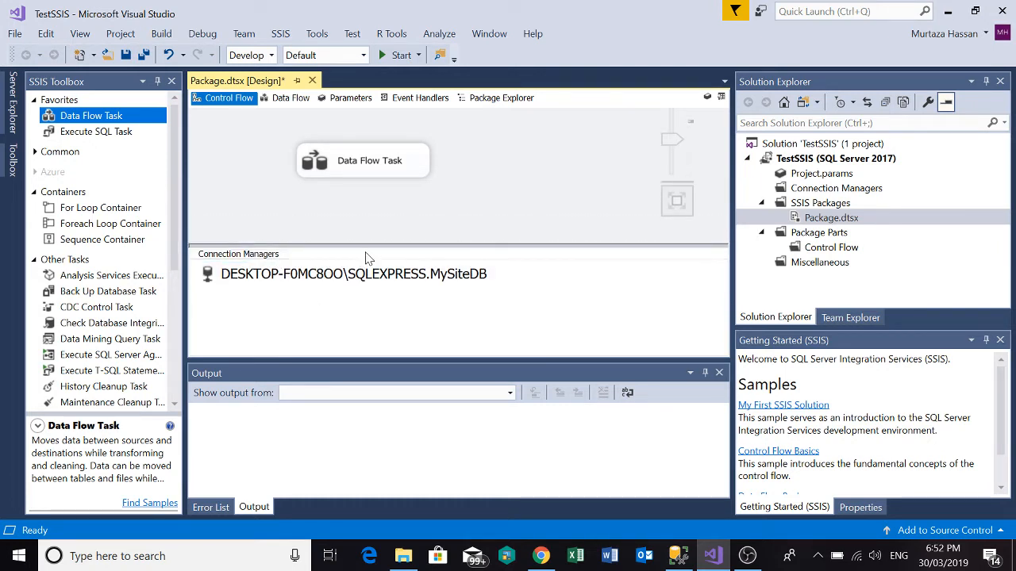
left_click_drag(366, 247, 366, 268)
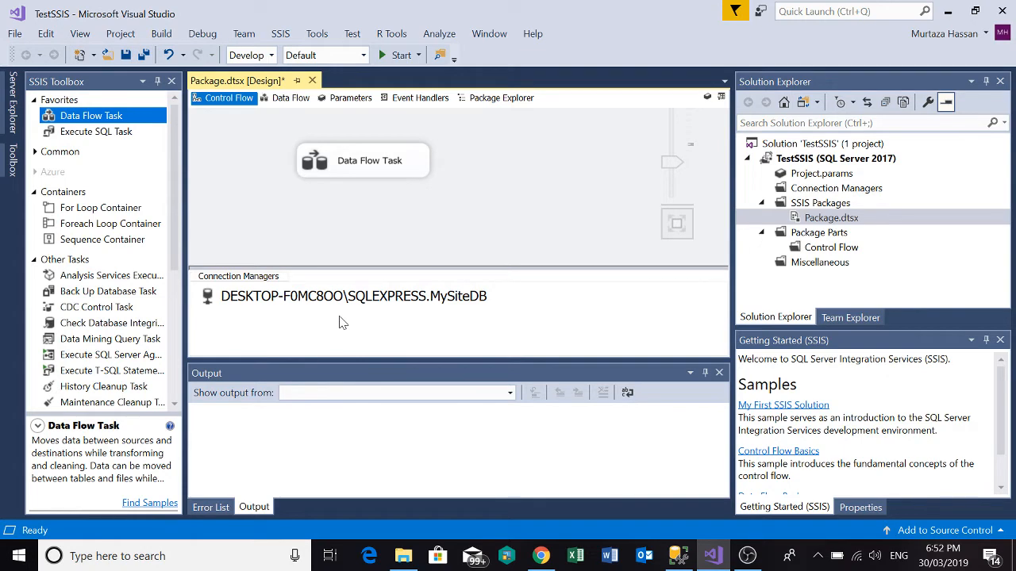
Add a second ADO.NET connection manager to the package using the existing TestDB data connection.
right_click(340, 322)
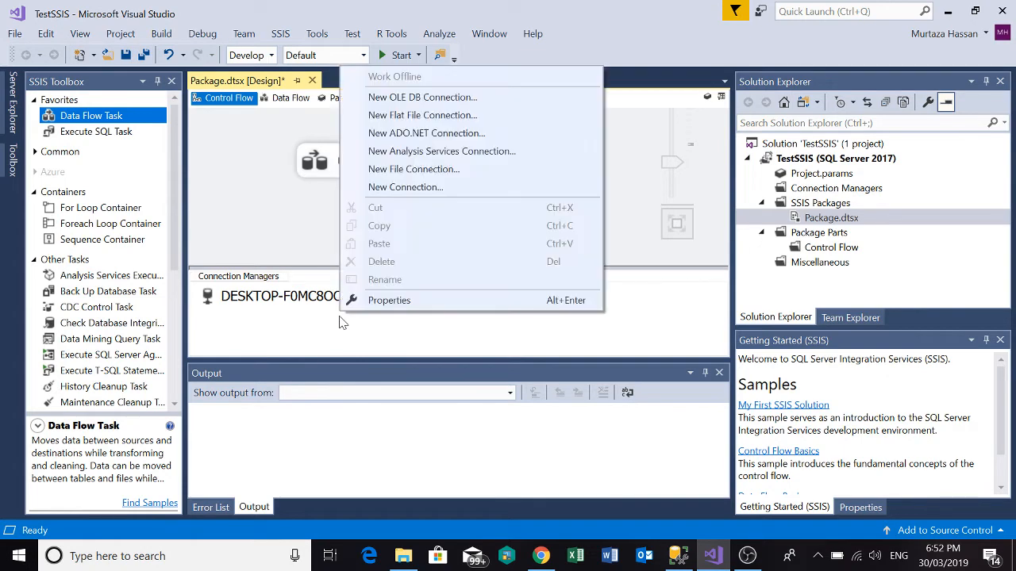
left_click(401, 134)
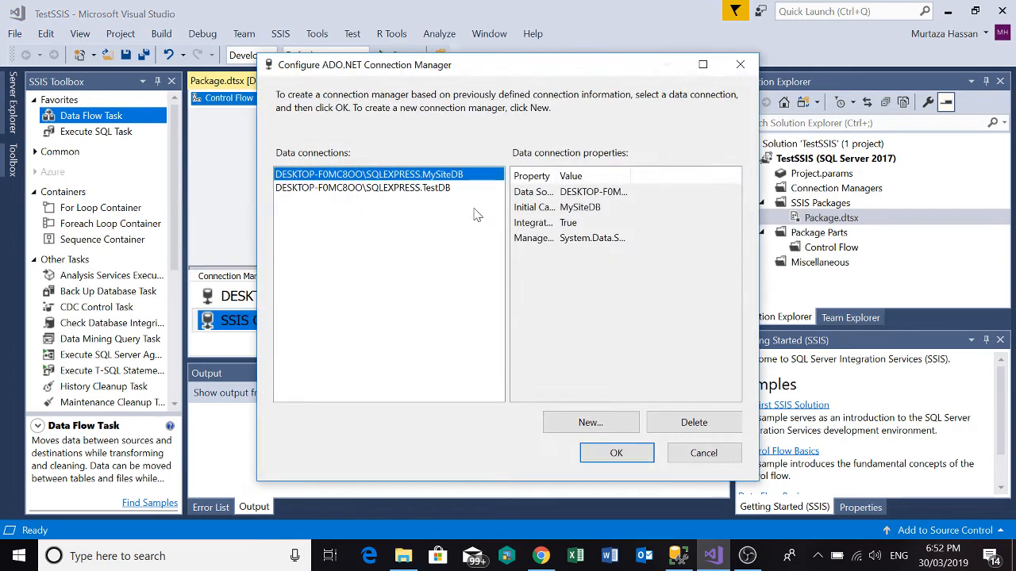
left_click(421, 188)
left_click(598, 459)
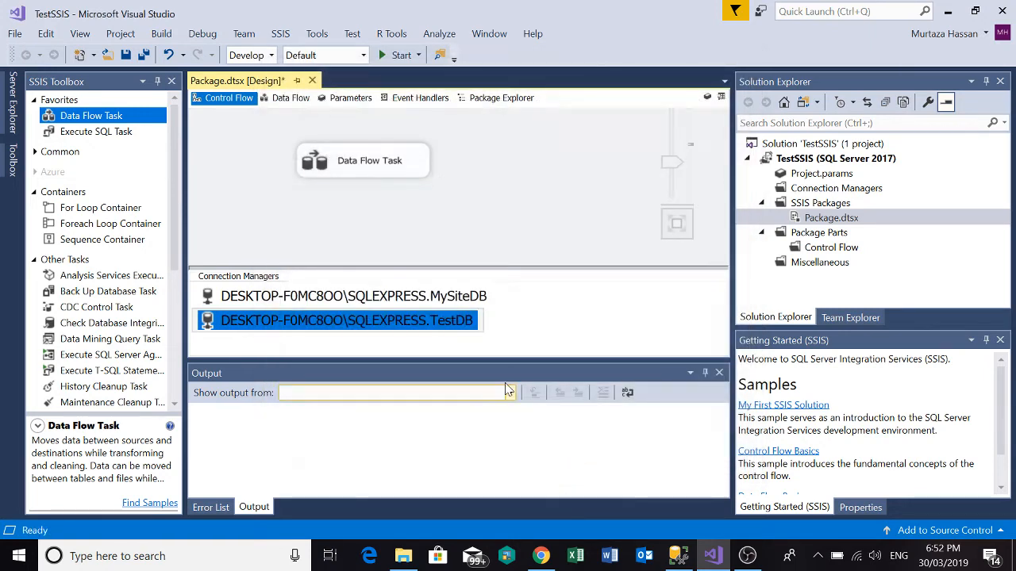
left_click(442, 322)
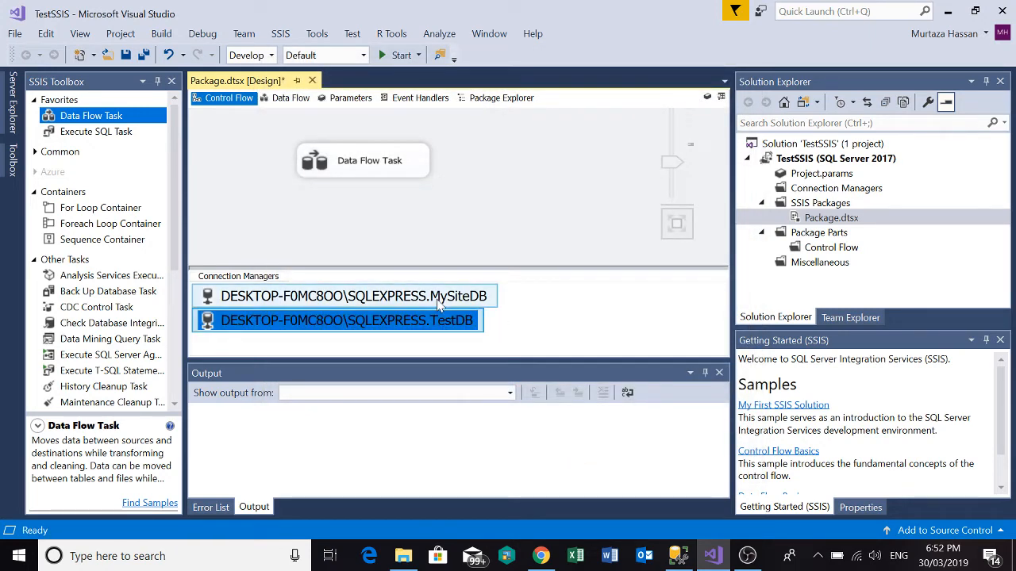
left_click(438, 299)
left_click(438, 319)
left_click(429, 297)
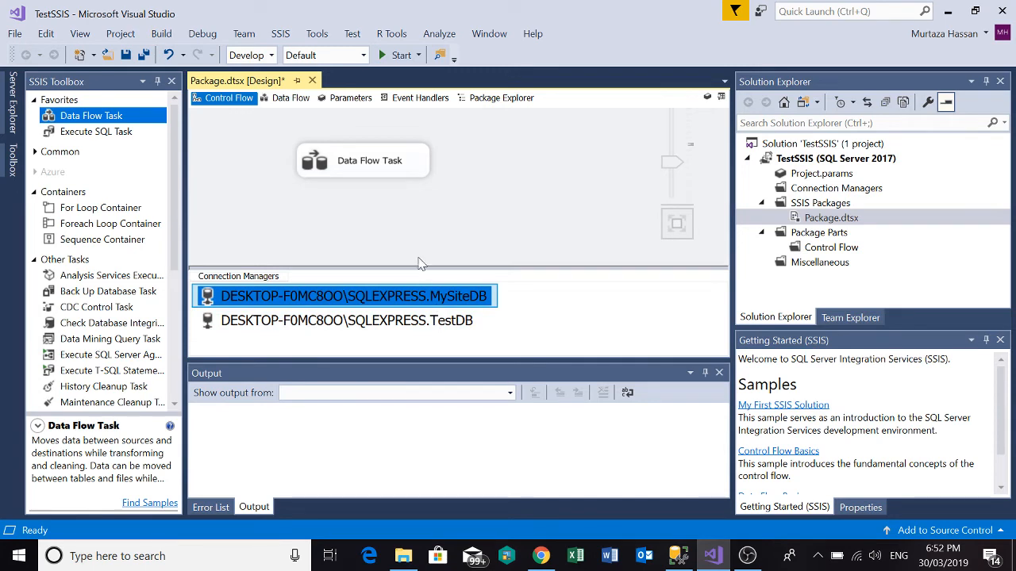
Open the Data Flow Task's data flow and enlarge its design surface by auto-hiding the SSIS Toolbox and shrinking the Connection Managers area.
double_click(385, 165)
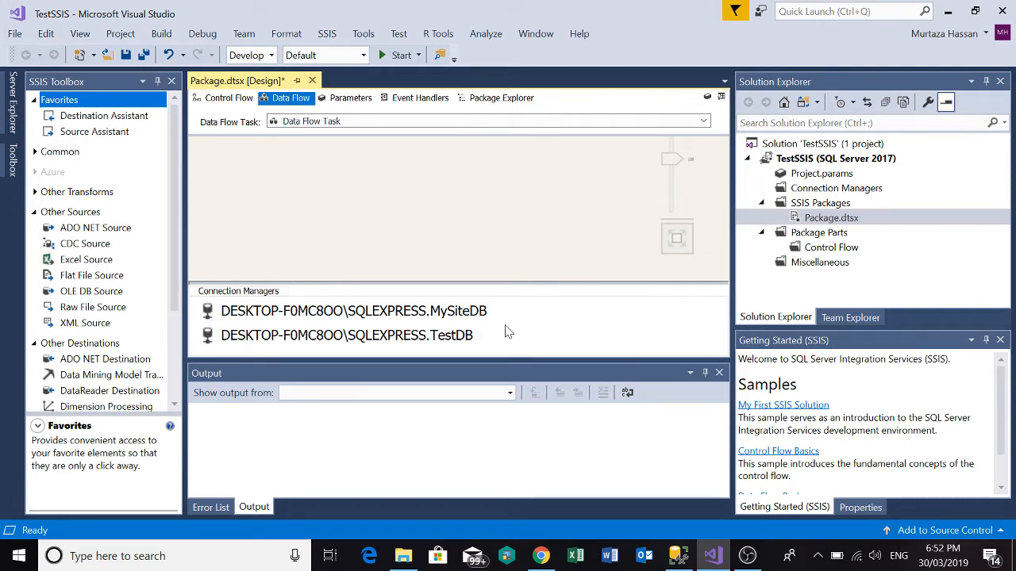
left_click(157, 81)
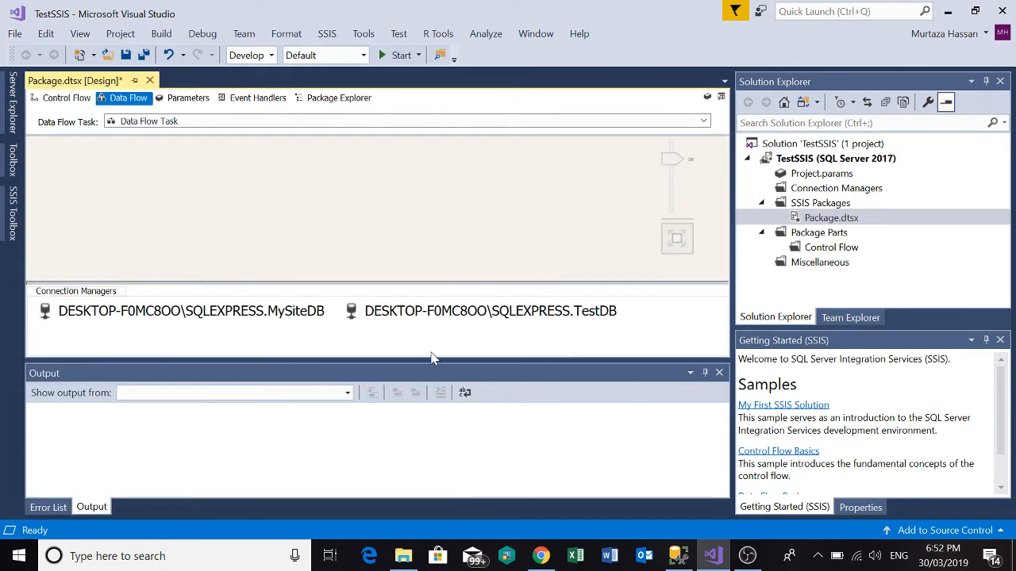
left_click_drag(443, 284, 448, 315)
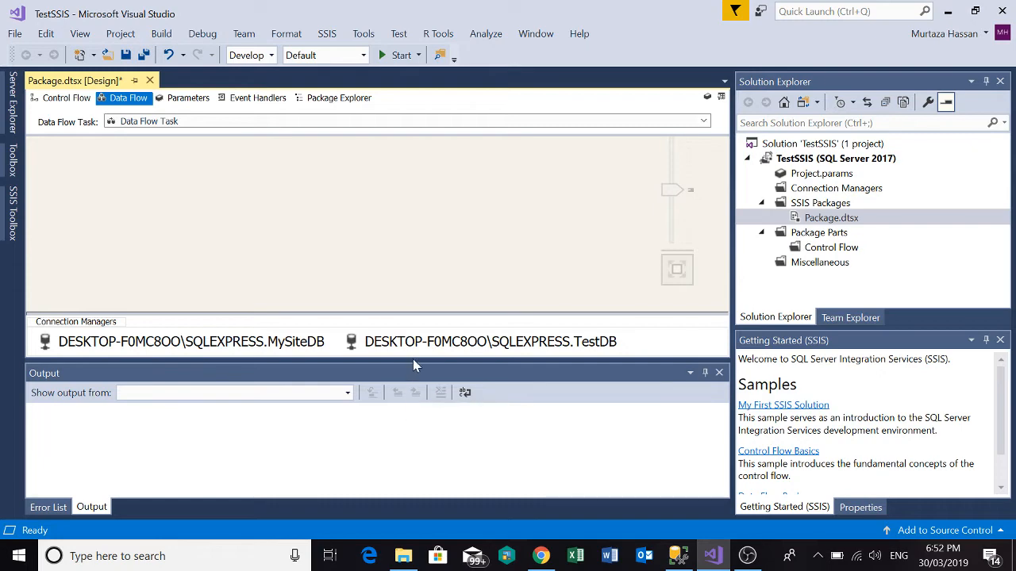
left_click_drag(415, 369, 386, 316)
left_click_drag(374, 358, 377, 356)
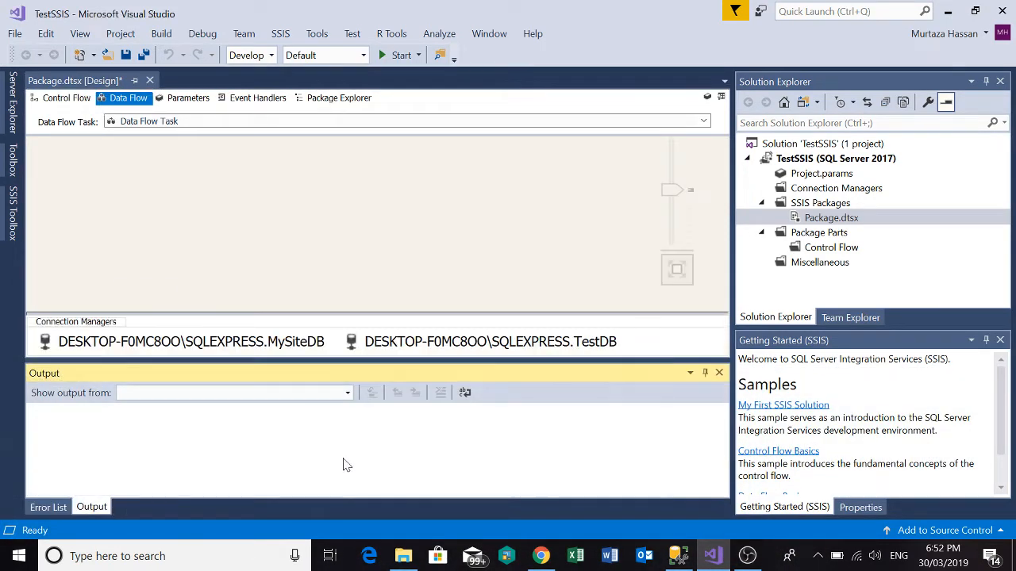
left_click(313, 271)
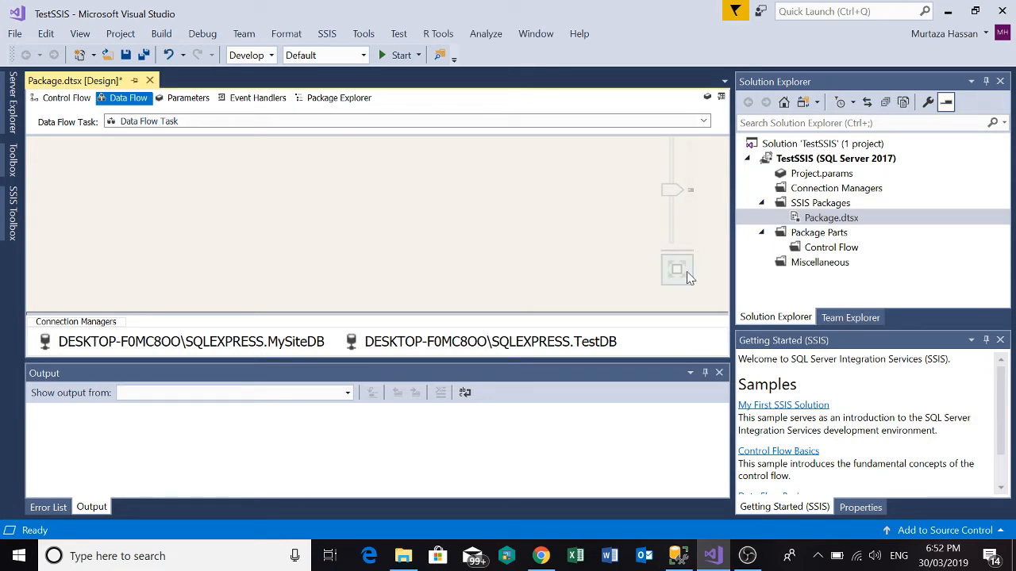
Add an ADO NET Source to the Data Flow Task's design surface.
left_click_drag(669, 189, 681, 165)
left_click(14, 171)
left_click(13, 212)
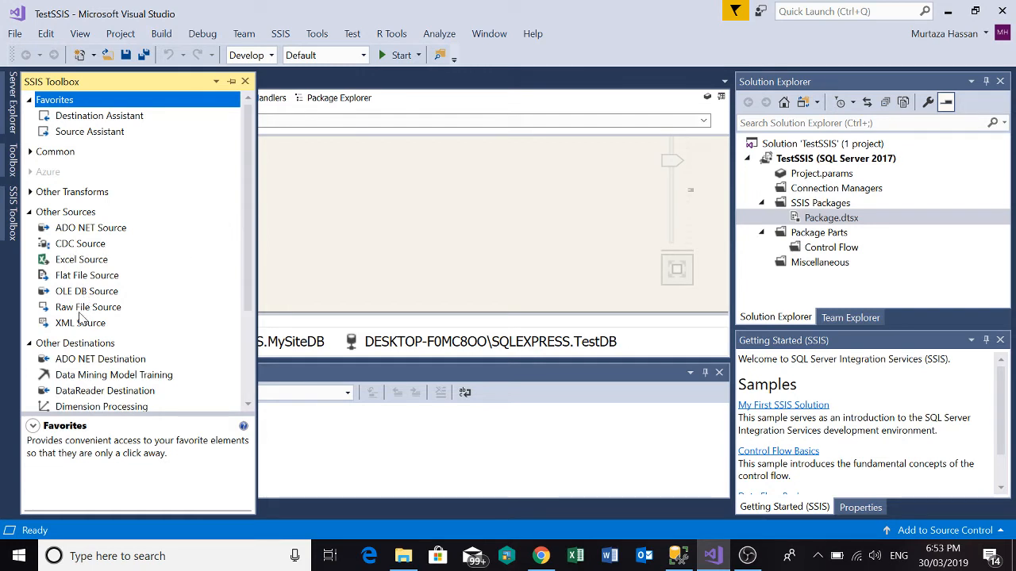
left_click(82, 231)
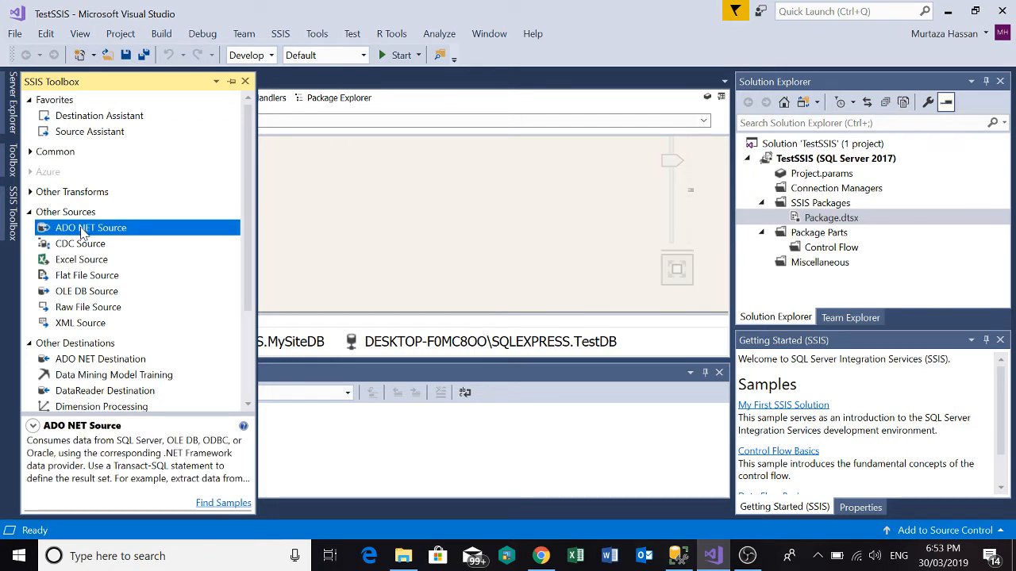
left_click_drag(83, 230, 344, 180)
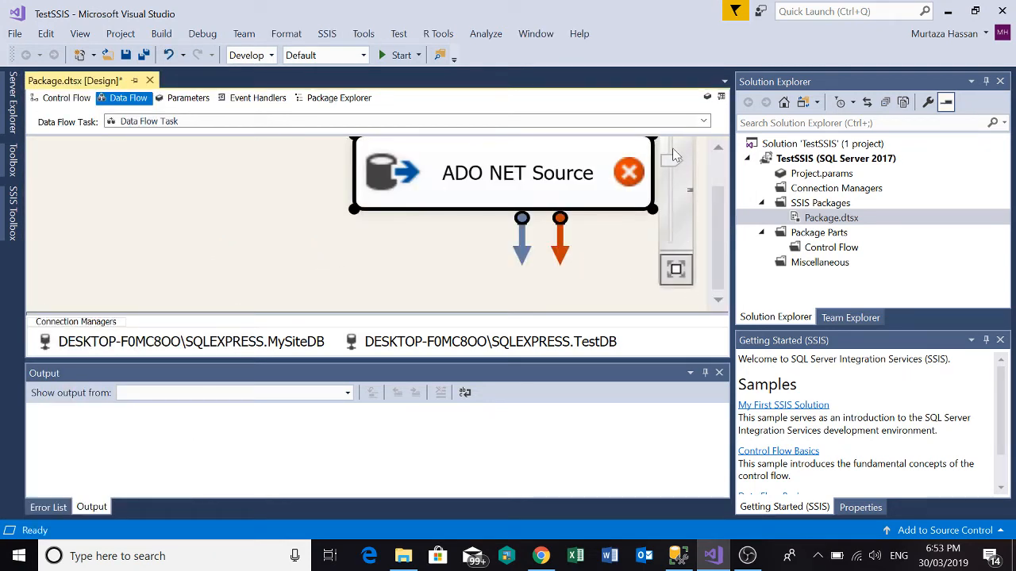
Add an ADO NET Destination to the data flow and position it directly below the ADO NET Source.
left_click_drag(673, 161, 676, 218)
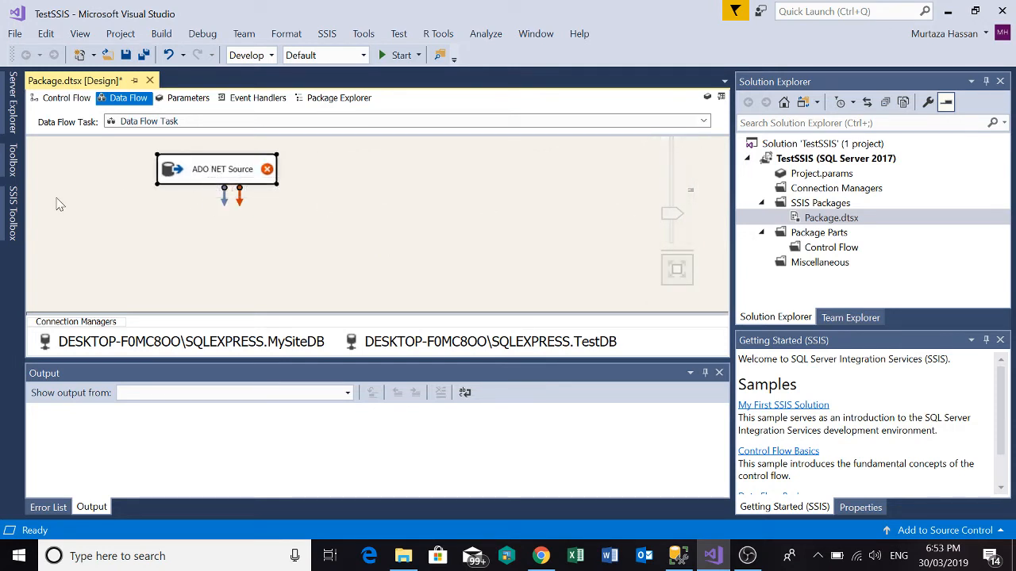
left_click(12, 202)
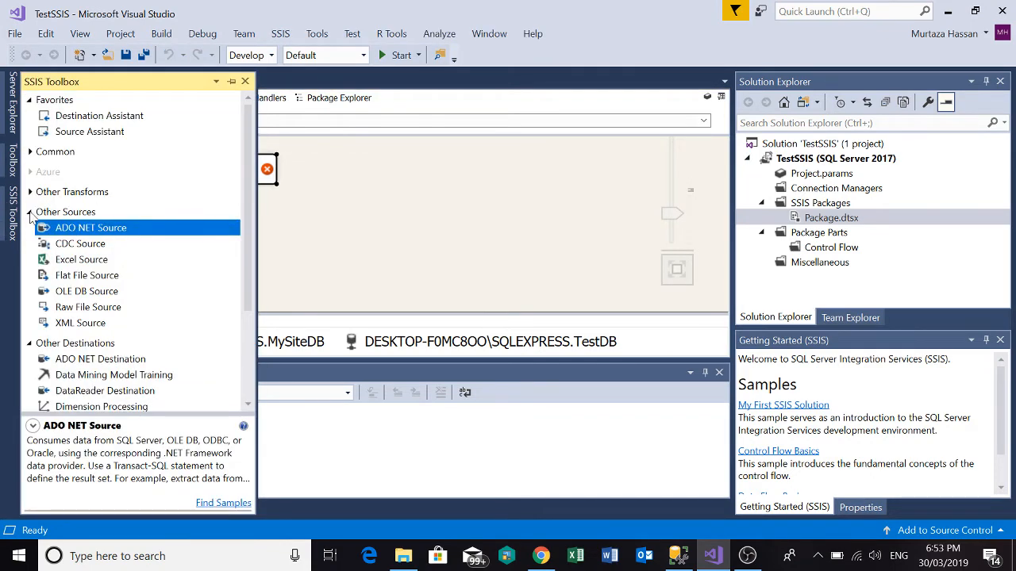
left_click(30, 212)
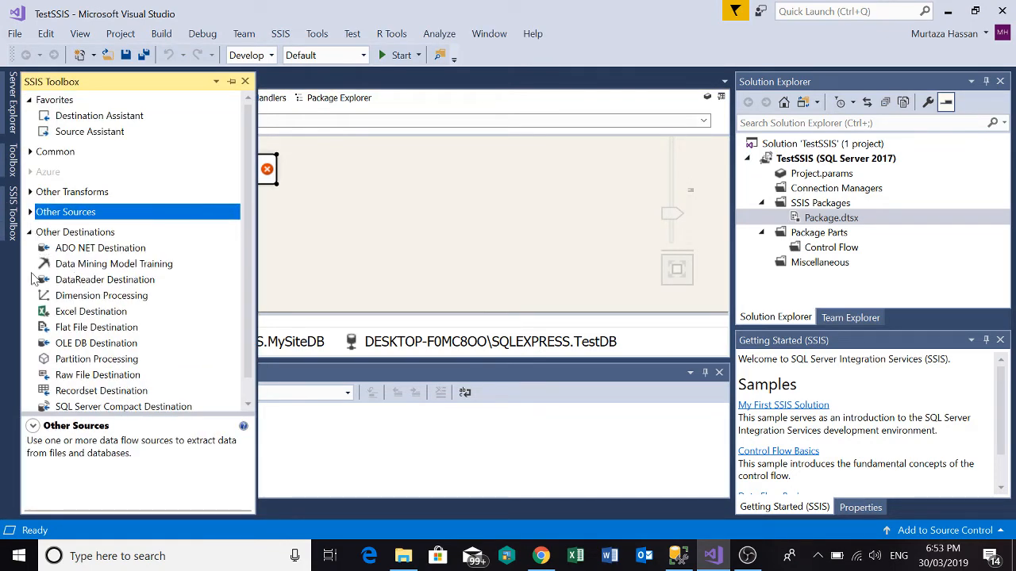
scroll(39, 299, "down", 1)
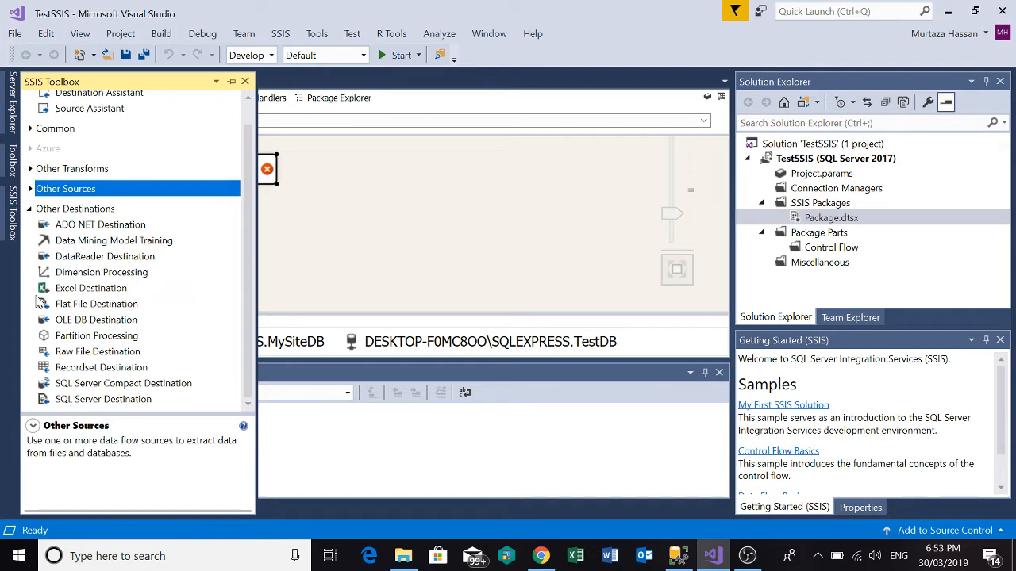
left_click_drag(106, 226, 338, 246)
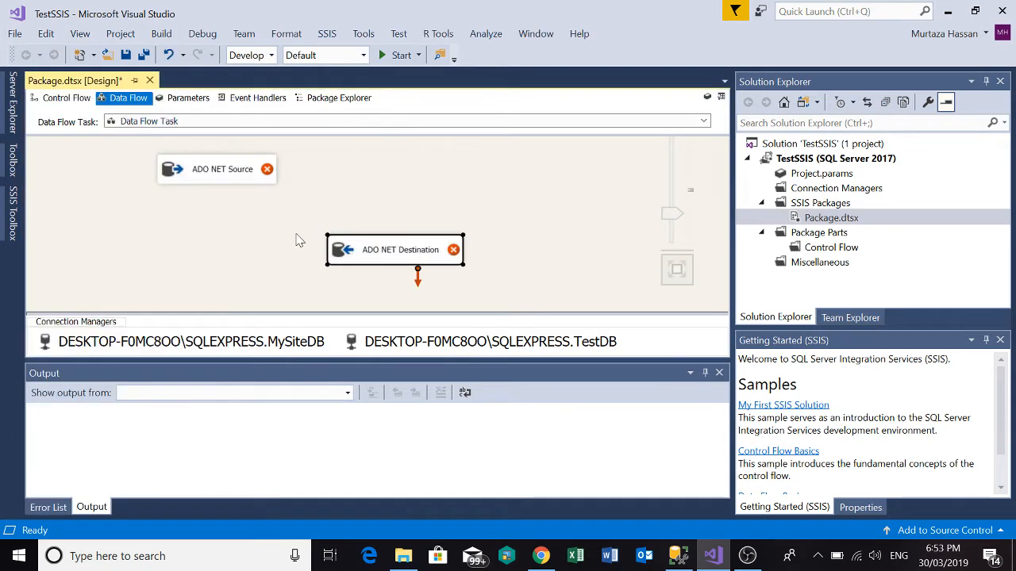
left_click(233, 175)
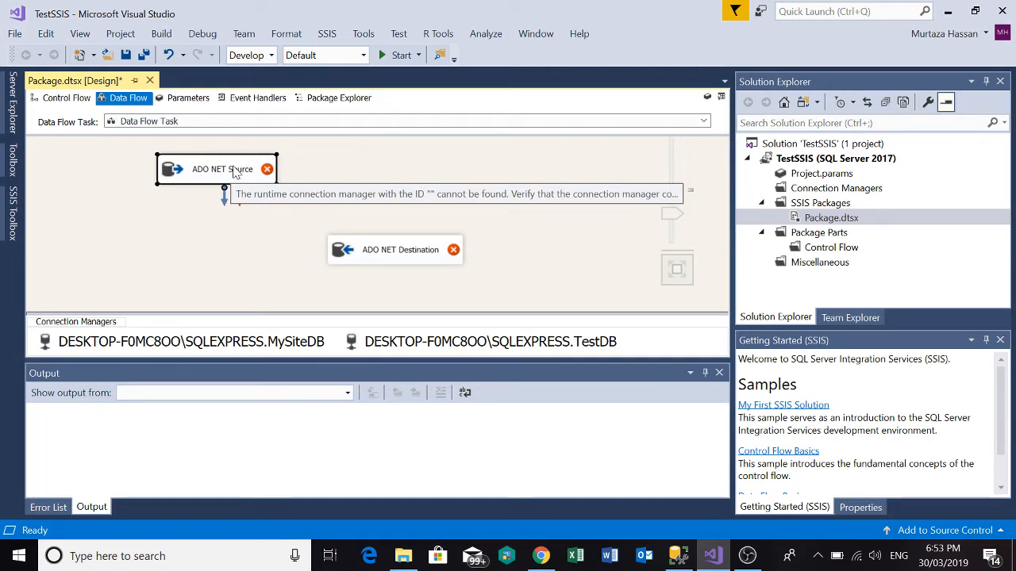
left_click(430, 261)
left_click_drag(414, 252, 231, 239)
Configure the ADO NET Source to use the TestDB connection manager and read from the "dbo"."Customers" table.
left_click(235, 178)
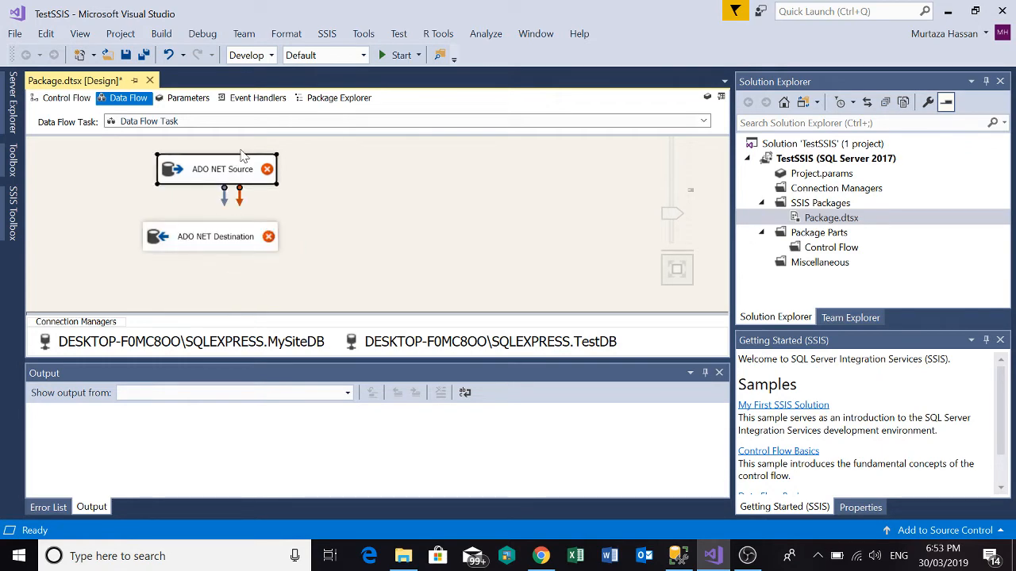
double_click(243, 182)
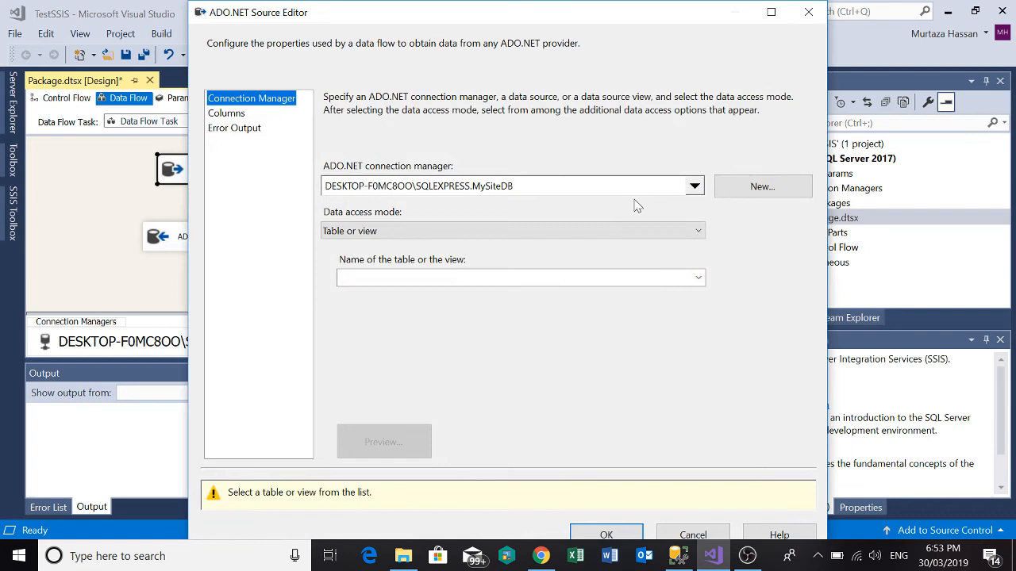
left_click(694, 186)
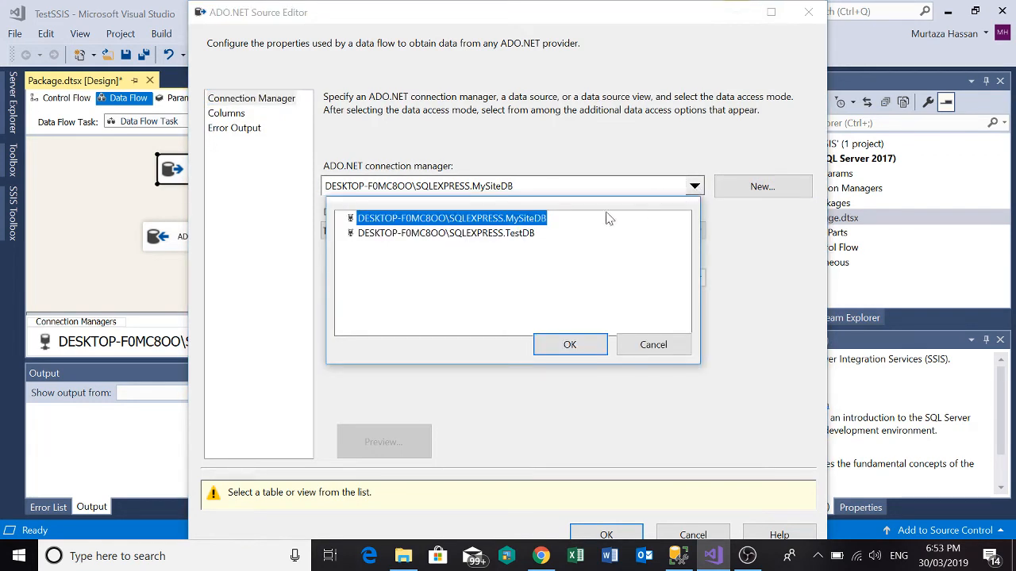
left_click(529, 234)
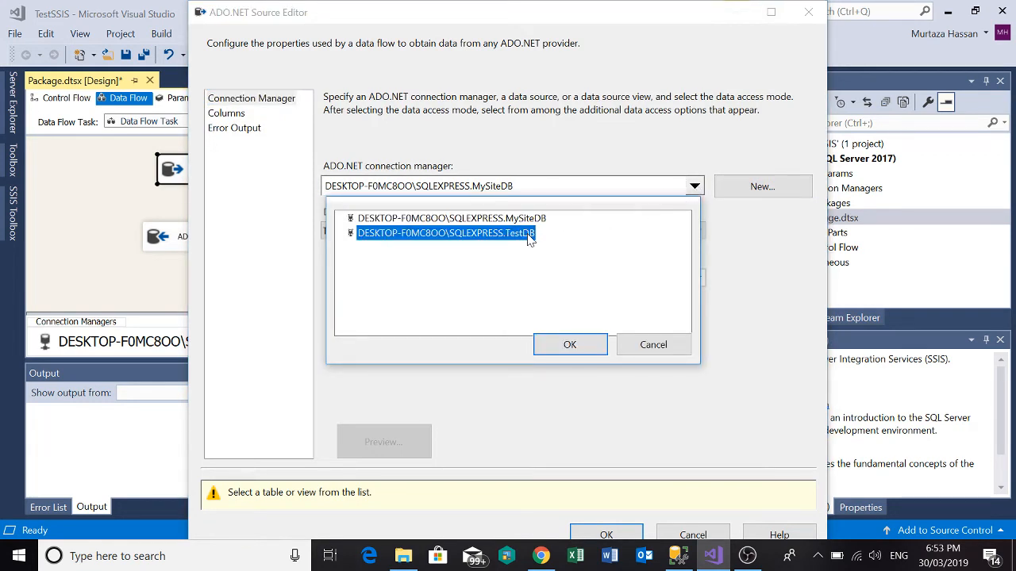
left_click(568, 345)
left_click(485, 279)
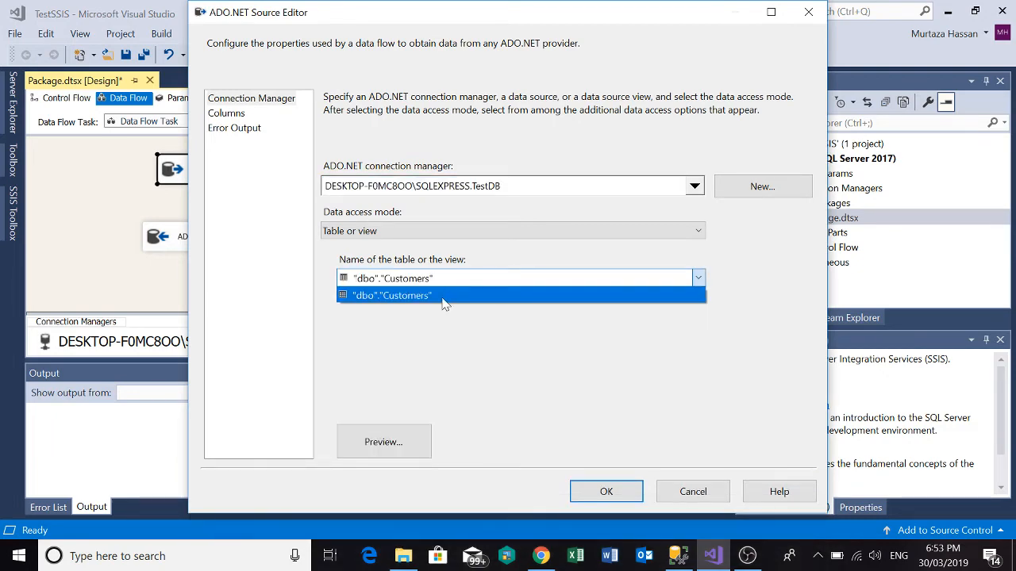
left_click(443, 298)
Locate dbo.Customers under TestDB in SQL Server Management Studio, then return to Visual Studio and preview the source's rows.
key("alt+Tab")
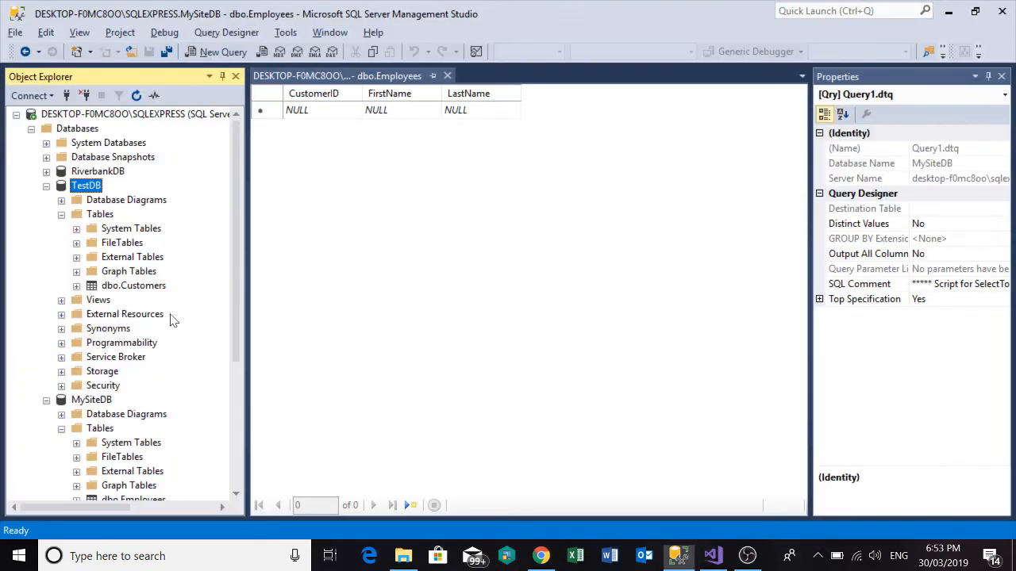
left_click(125, 288)
key("alt+Tab")
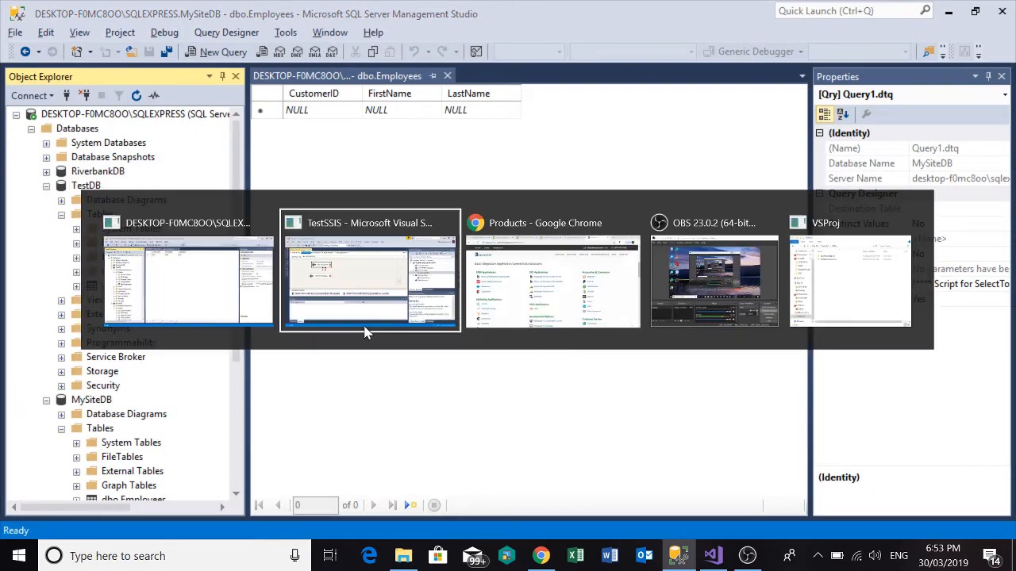
left_click(395, 444)
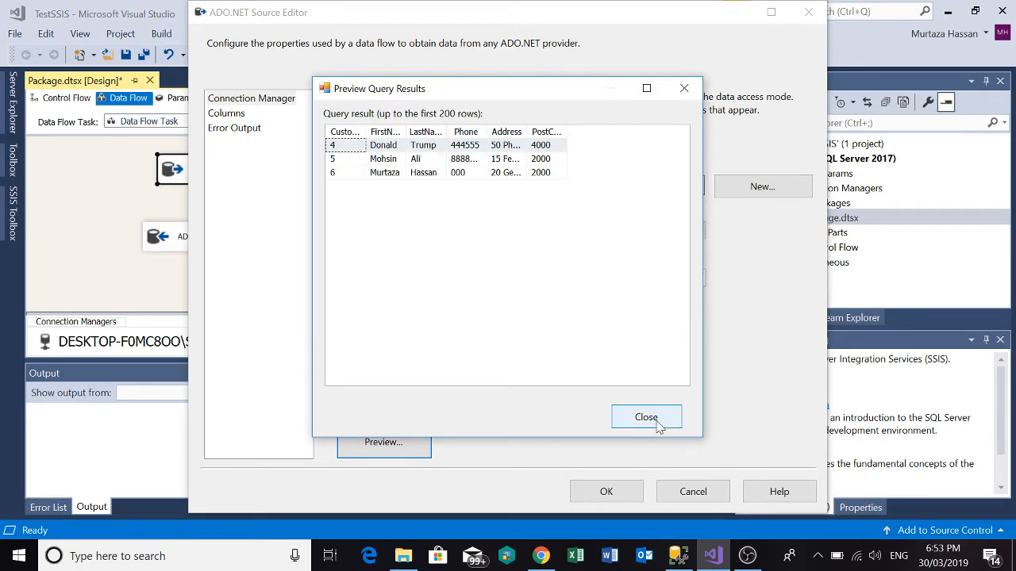
left_click(647, 427)
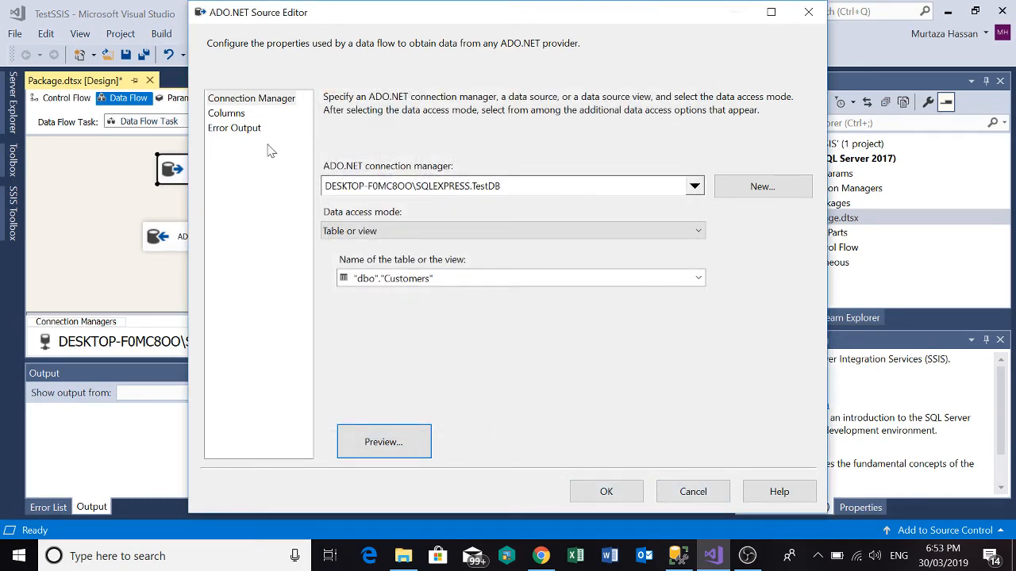
Compare the source's columns with the columns and rows of TestDB's dbo.Customers in SQL Server Management Studio, and accept the source configuration in Visual Studio.
left_click(244, 116)
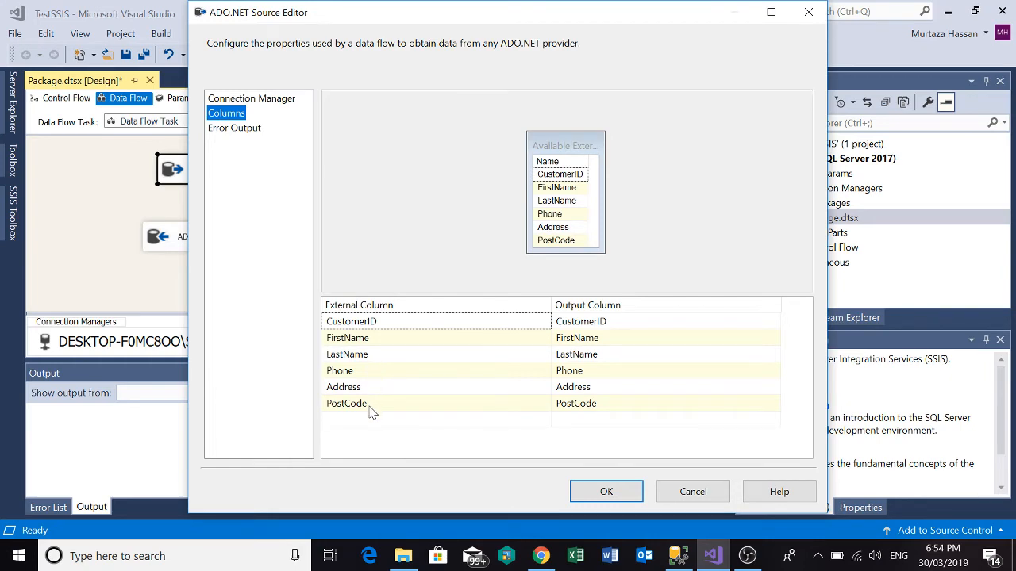
key("alt+Tab")
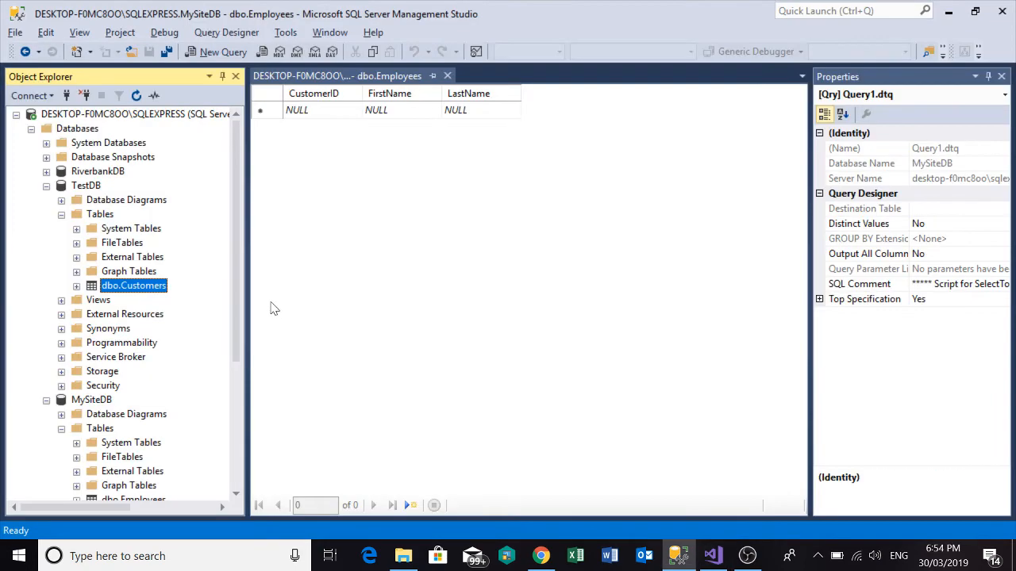
left_click(76, 287)
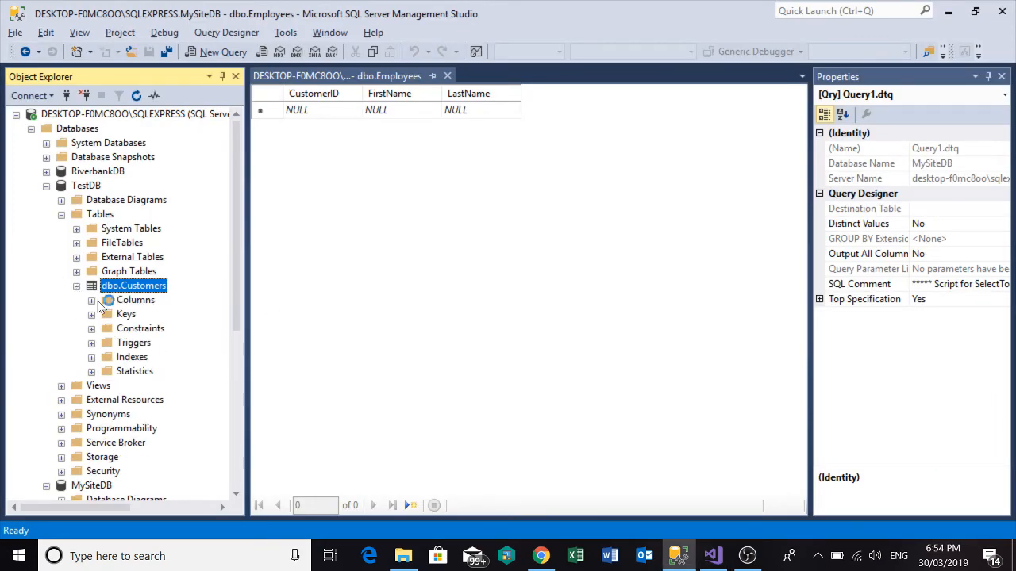
left_click(91, 300)
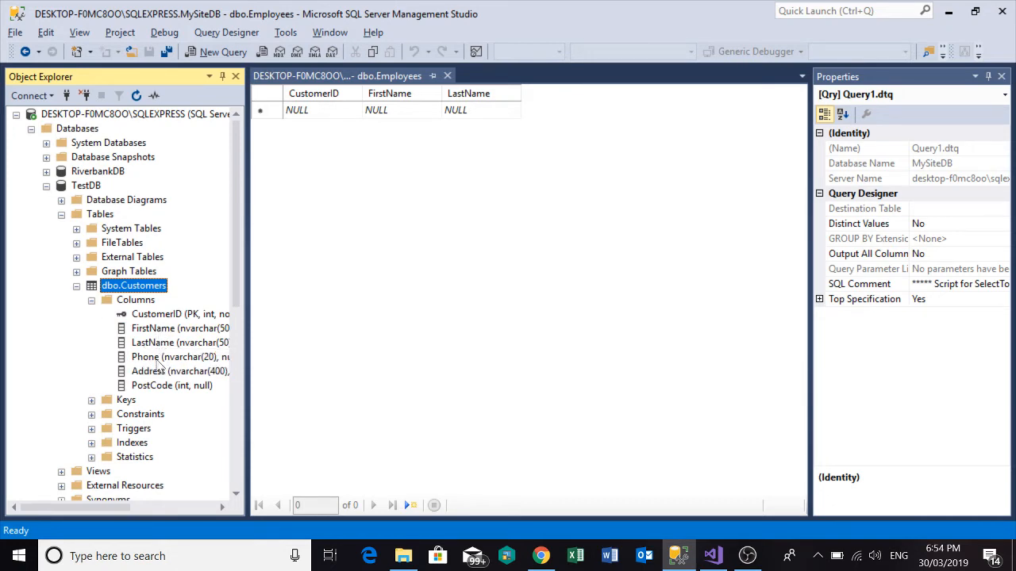
right_click(135, 287)
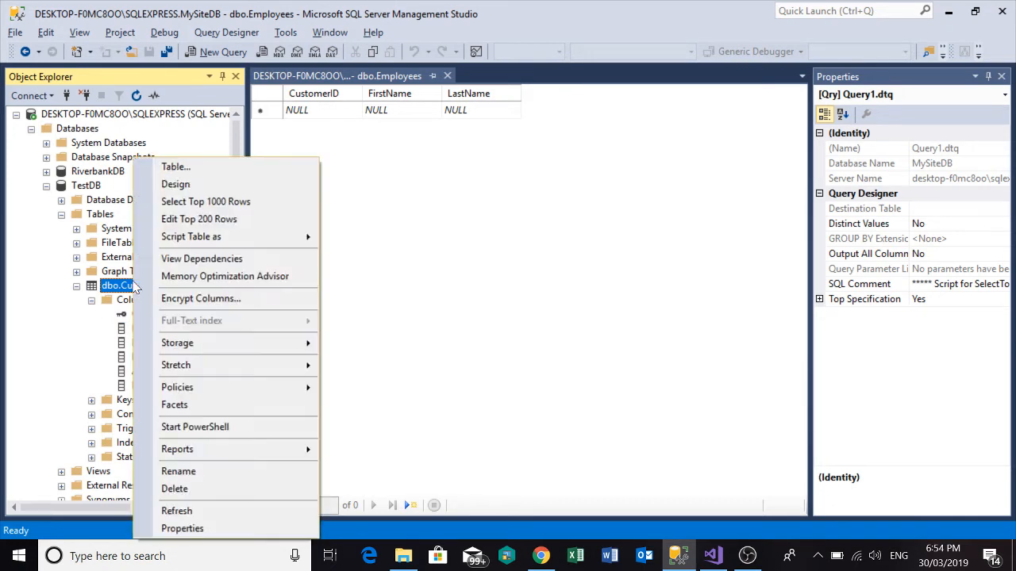
left_click(211, 221)
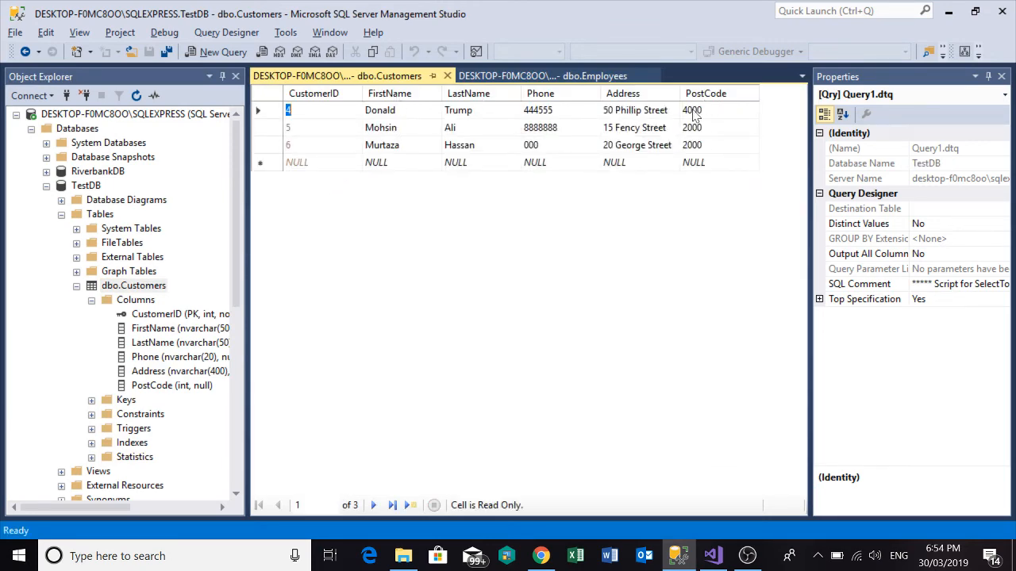
key("alt+Tab")
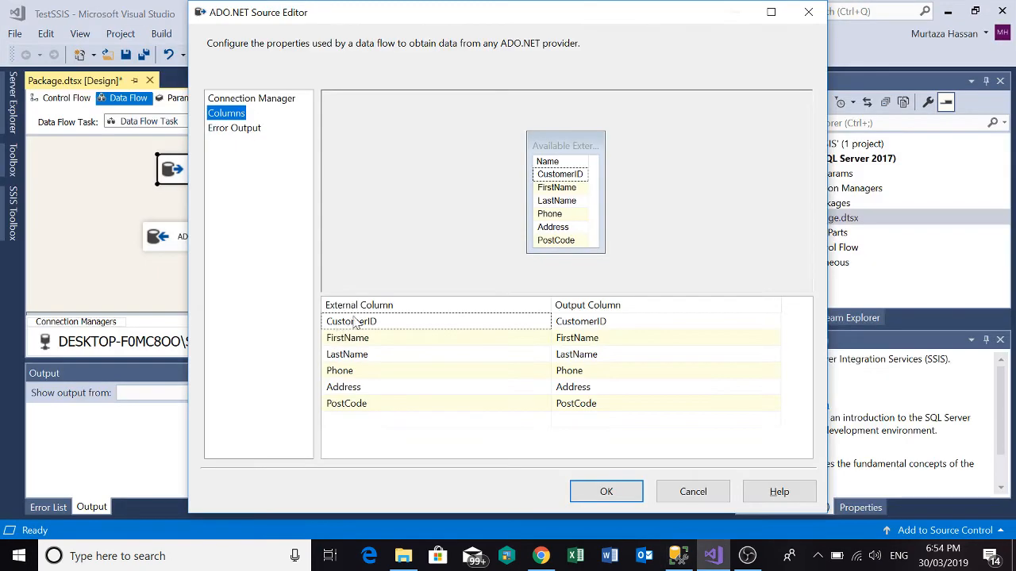
left_click(603, 489)
Configure the ADO NET Destination to use the MySiteDB connection manager and the "dbo"."Employees" table, continuing despite its missing input columns.
double_click(222, 242)
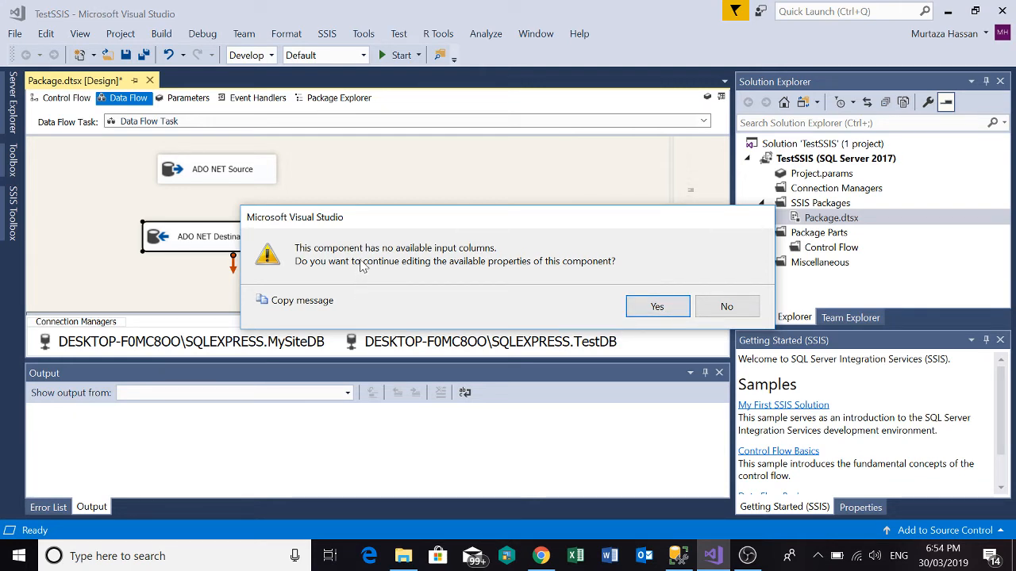
left_click(656, 308)
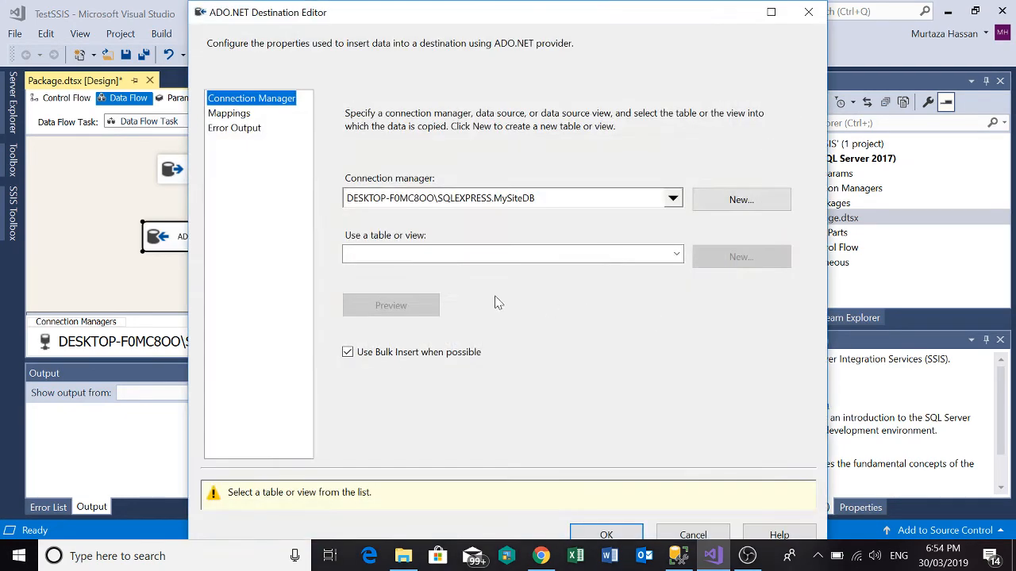
left_click(673, 199)
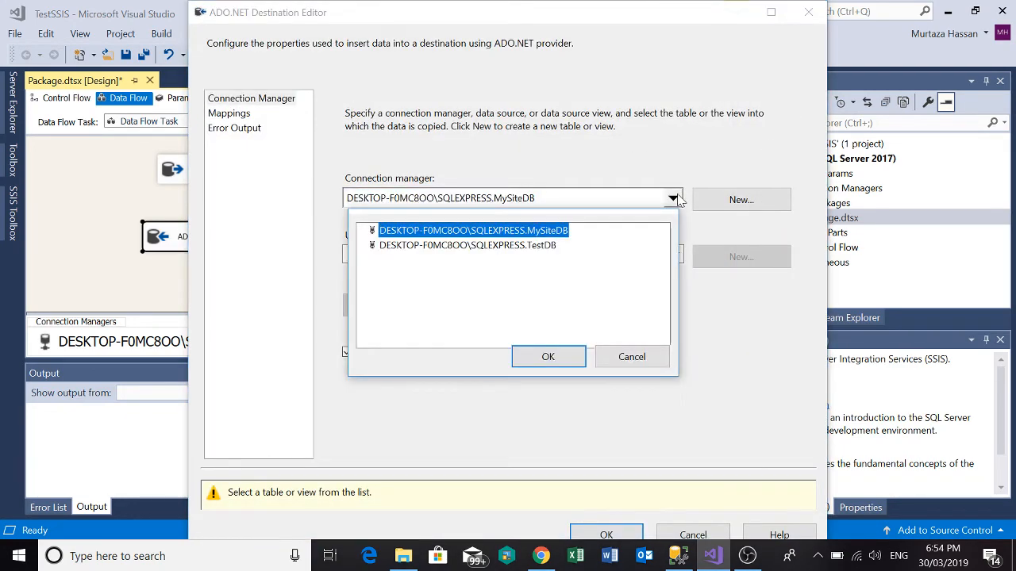
left_click(572, 353)
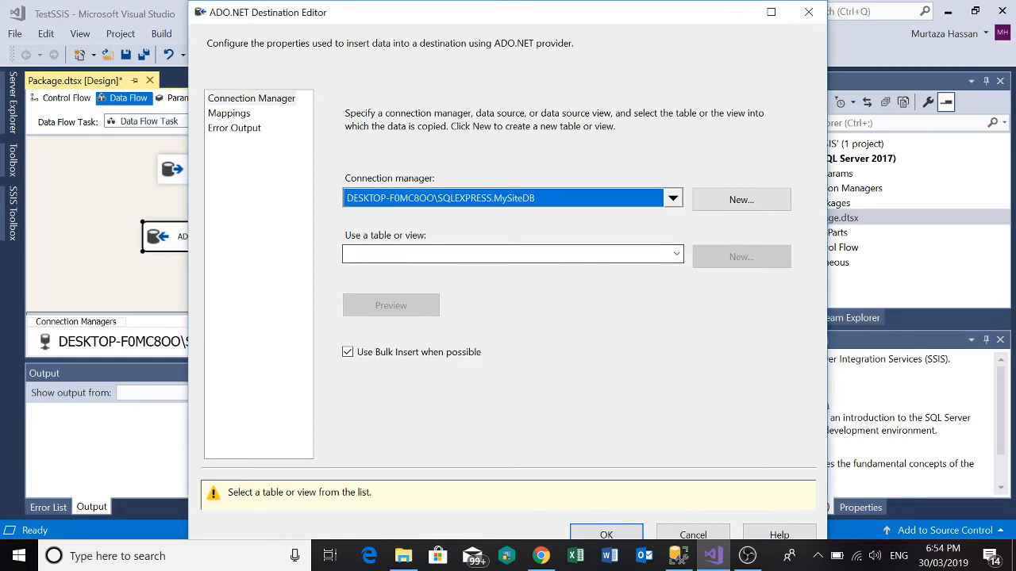
left_click(674, 256)
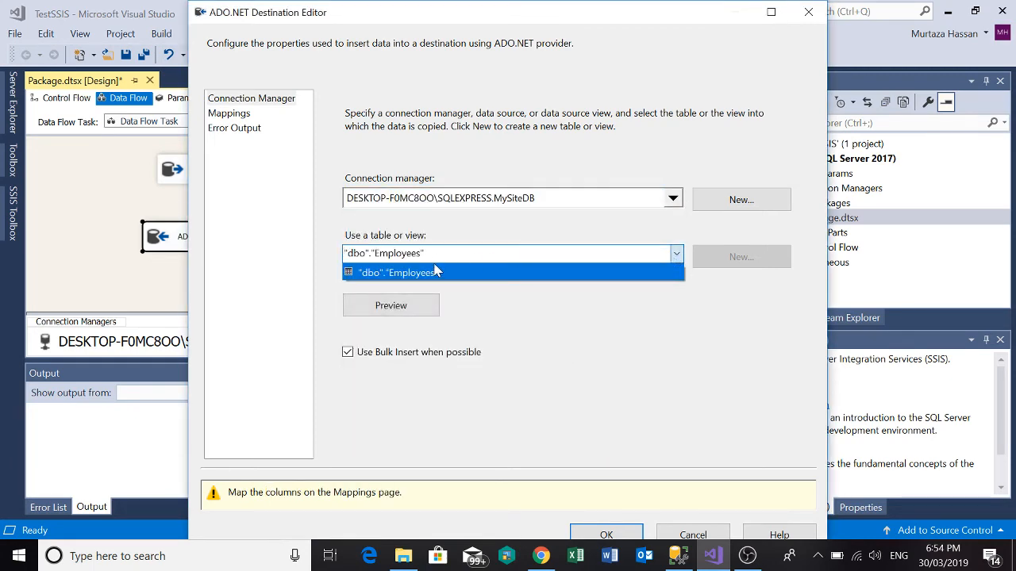
left_click(435, 273)
Preview the destination table's data, and examine the columns of MySiteDB's dbo.Employees in SQL Server Management Studio.
left_click(417, 313)
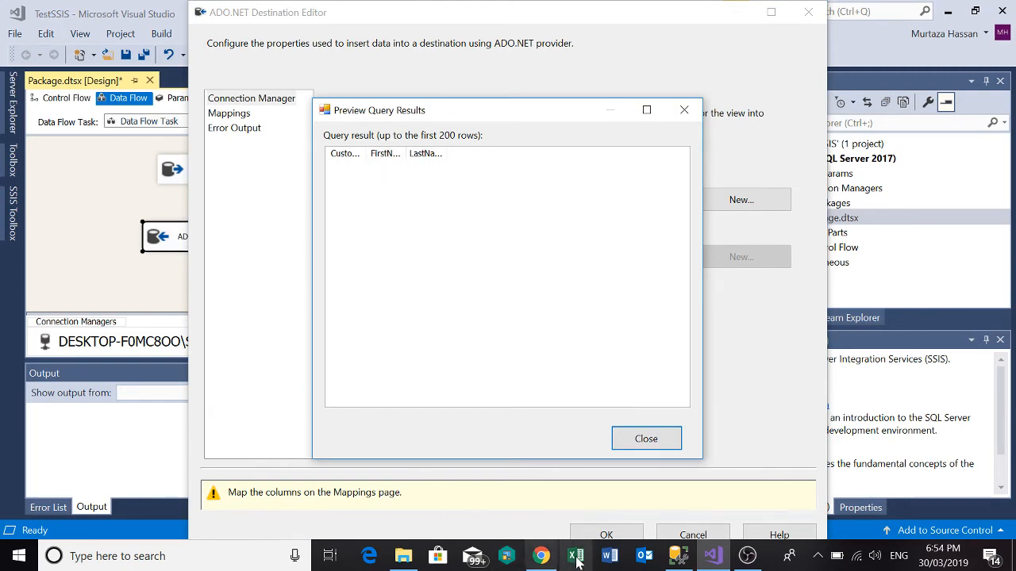
left_click(671, 557)
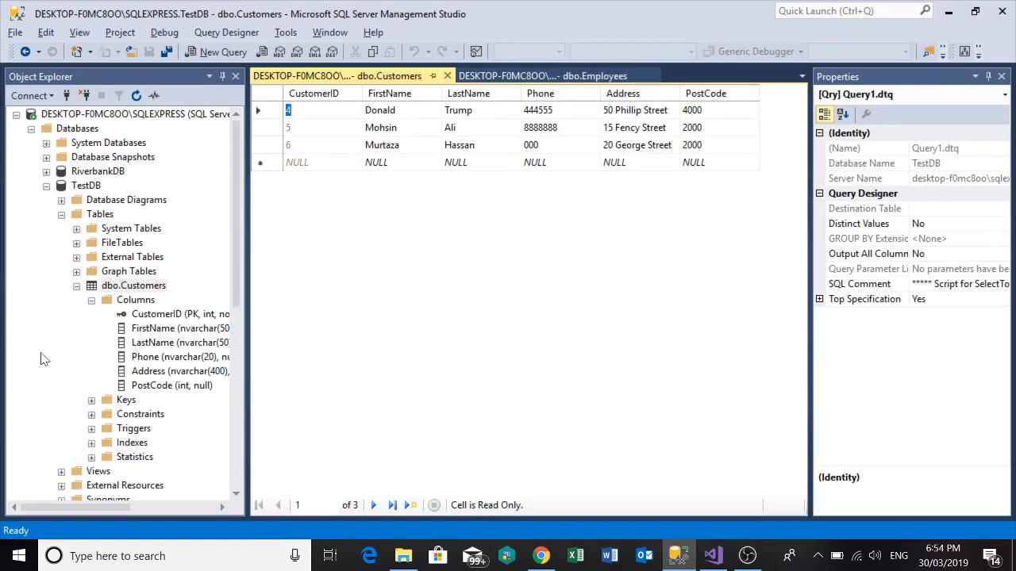
left_click(46, 186)
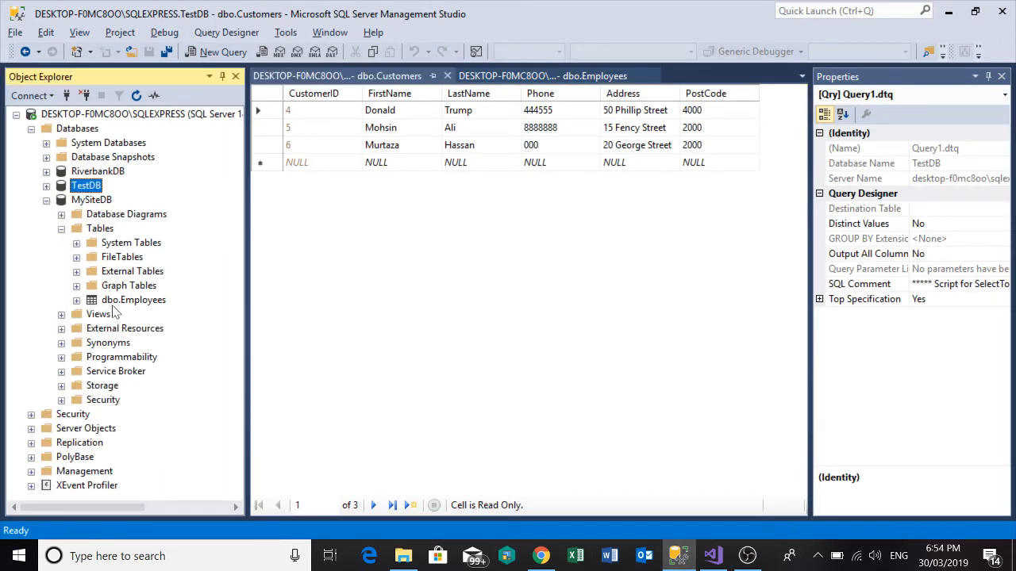
left_click(76, 300)
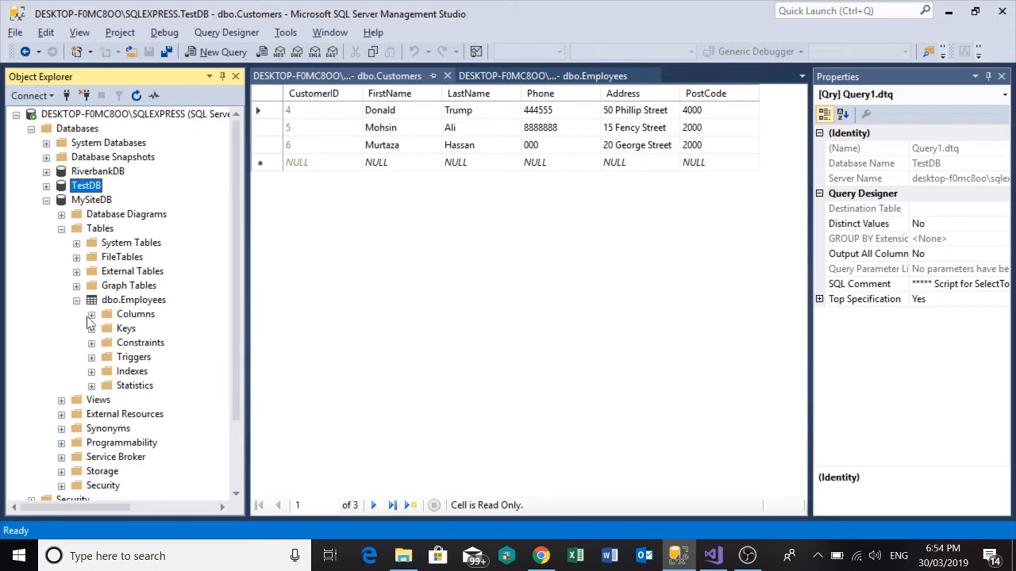
left_click(91, 314)
left_click(153, 342)
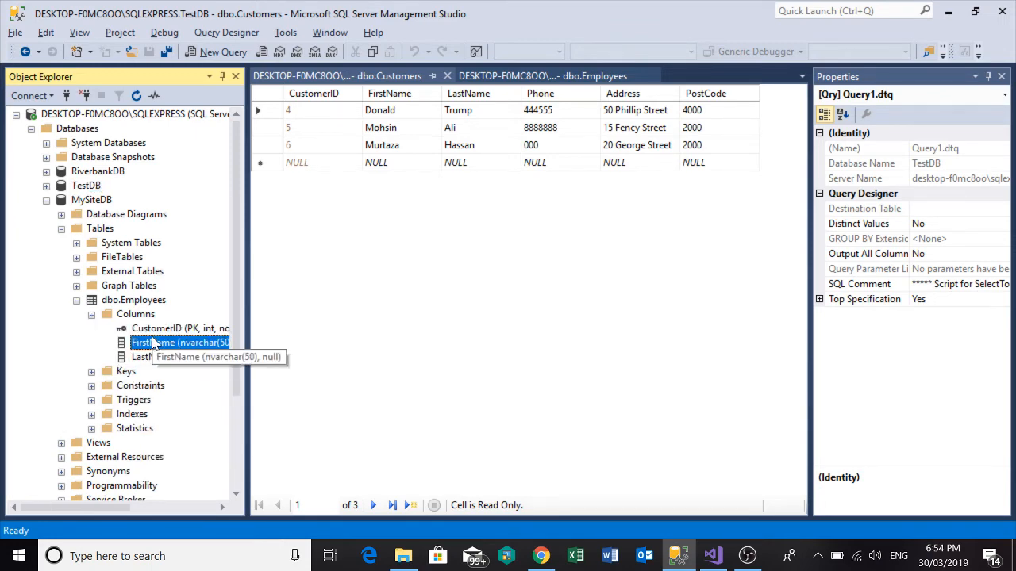
Display the rows of MySiteDB's dbo.Employees in SQL Server Management Studio, and close the dbo.Employees and dbo.Customers row views.
key("alt+Tab")
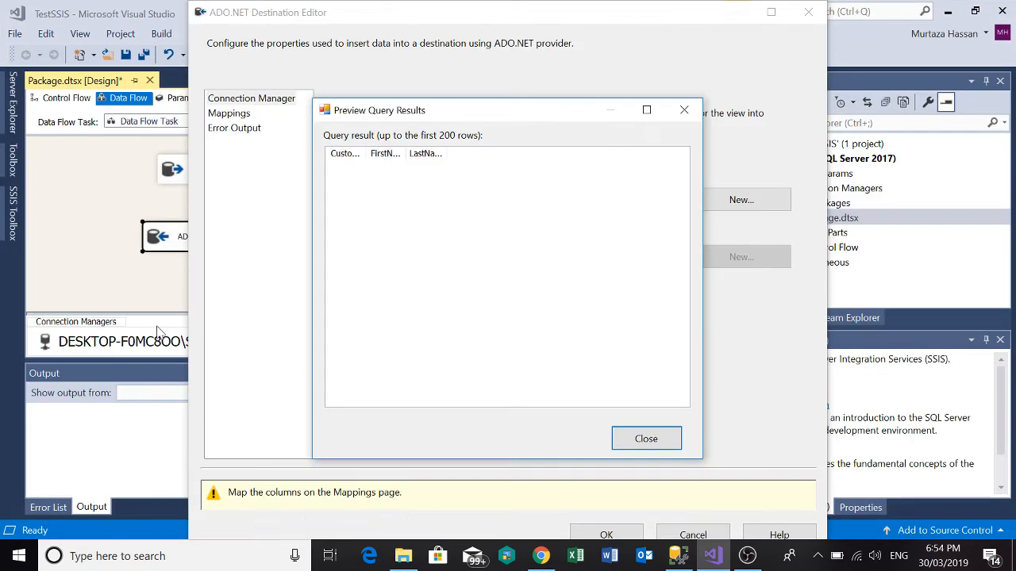
key("alt+Tab")
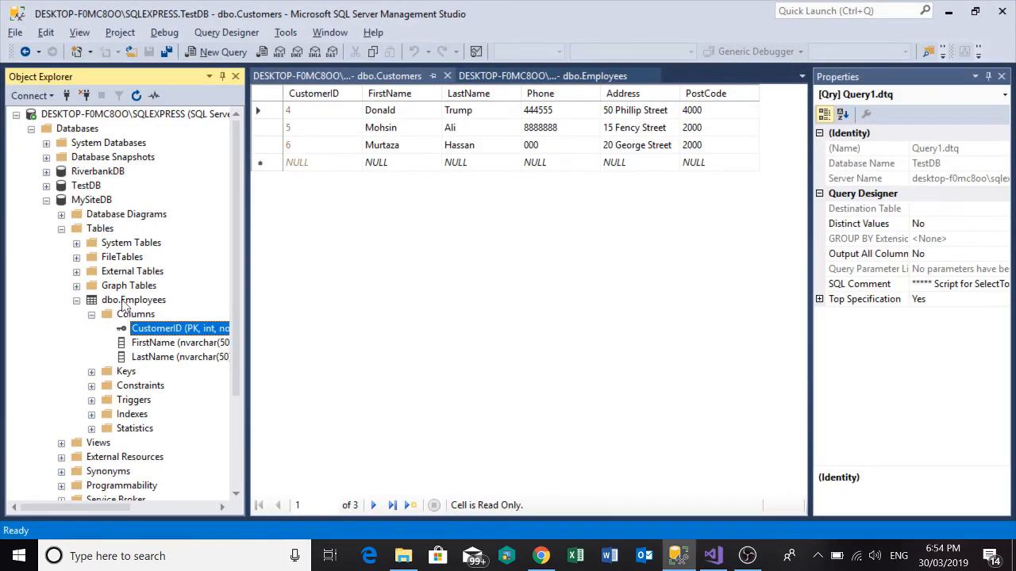
right_click(123, 305)
left_click(187, 218)
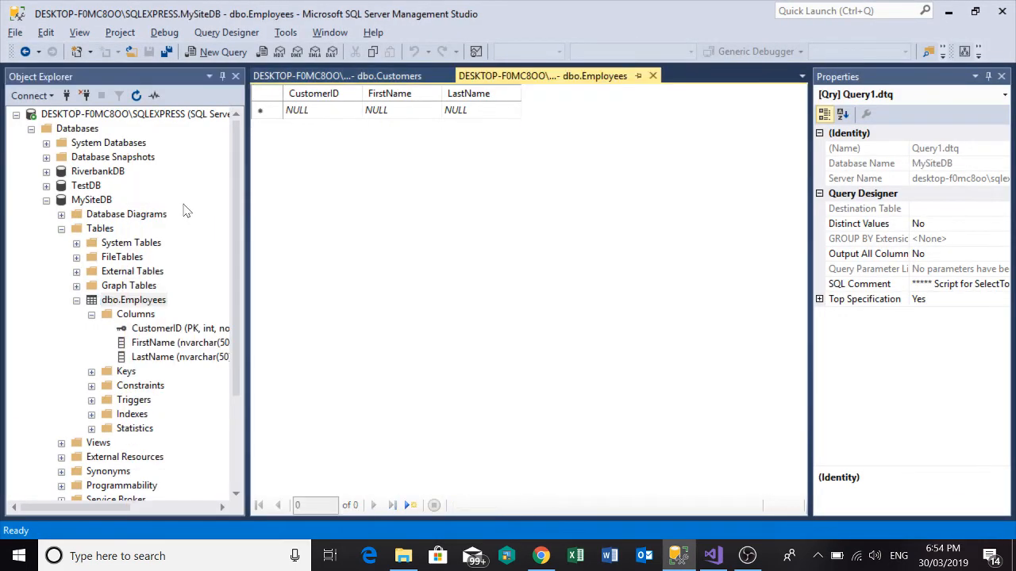
left_click(653, 76)
left_click(453, 76)
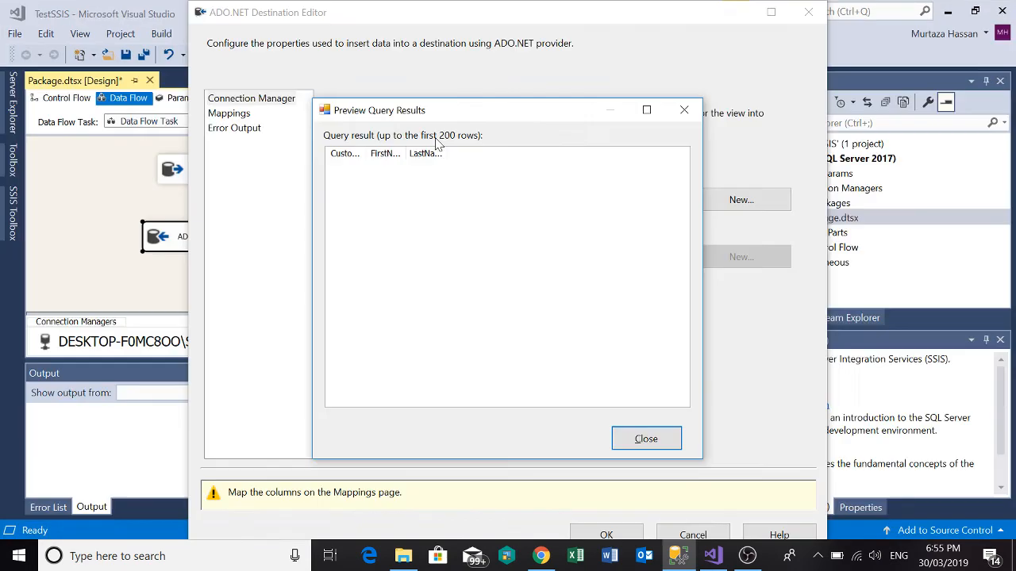
Return to Visual Studio, close the preview results, and accept the ADO NET Destination's connection settings.
left_click(643, 441)
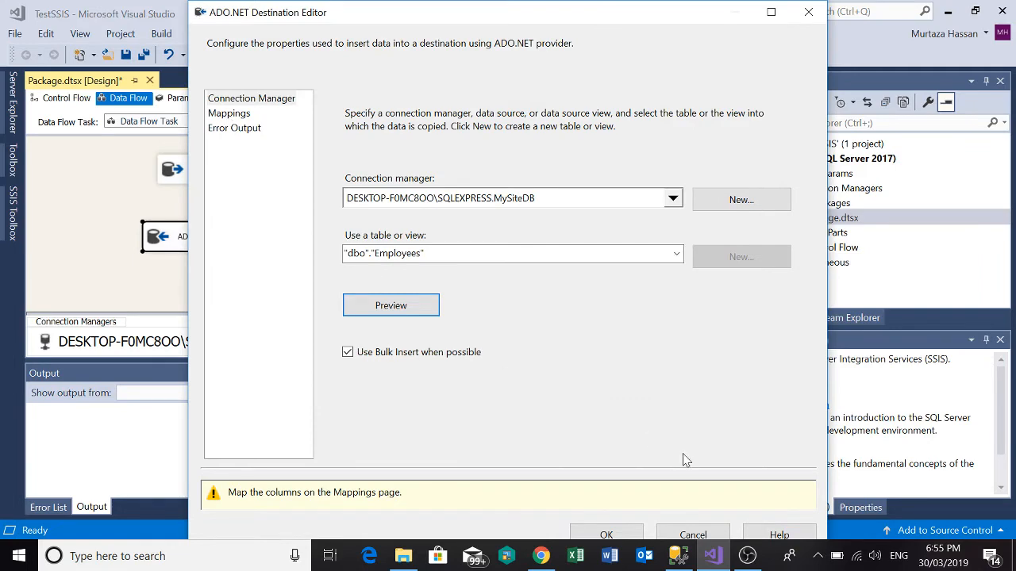
left_click(617, 534)
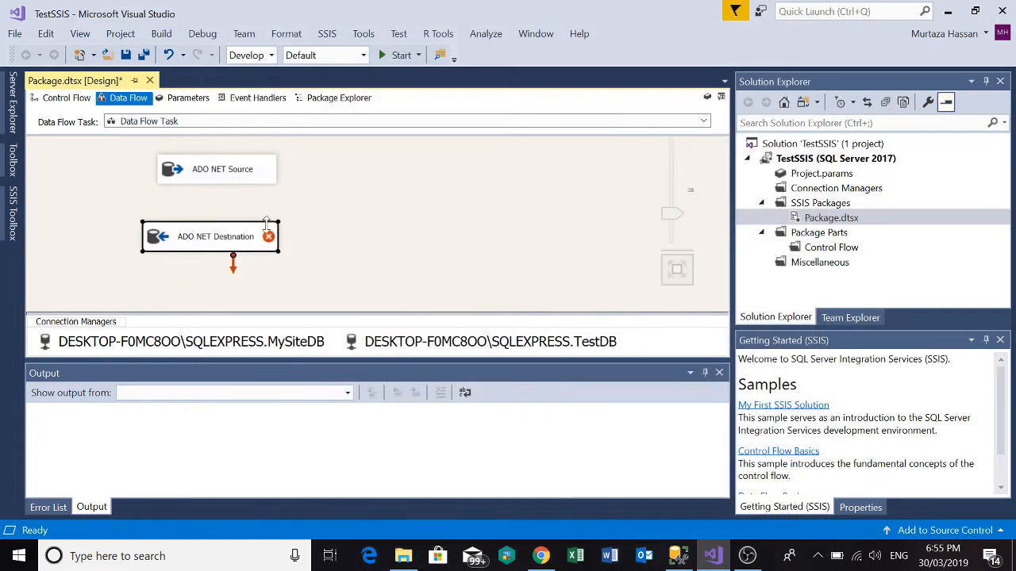
Connect the ADO NET Source's data output to the ADO NET Destination, and open the destination's column mappings.
left_click(224, 174)
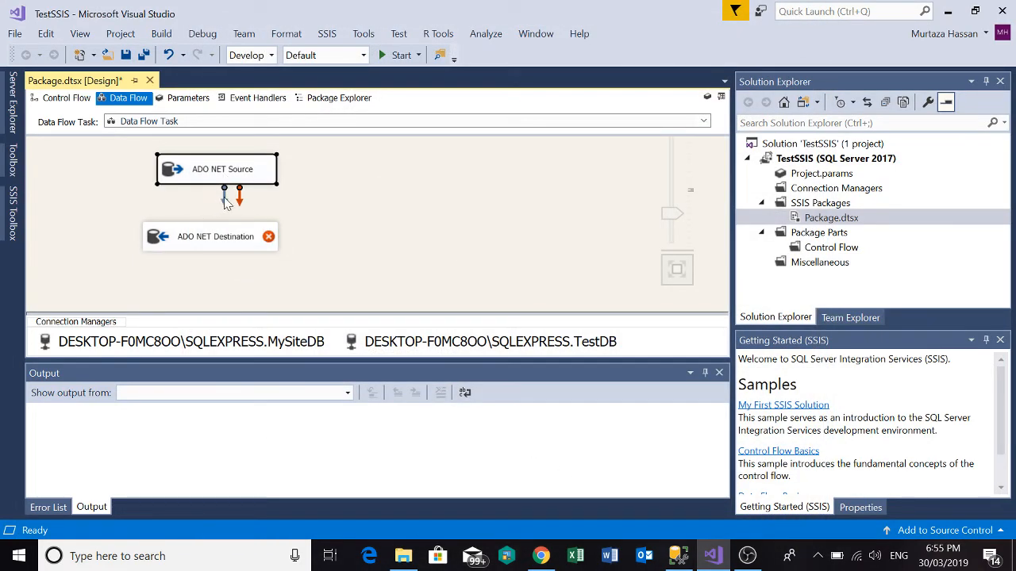
left_click_drag(224, 193, 230, 242)
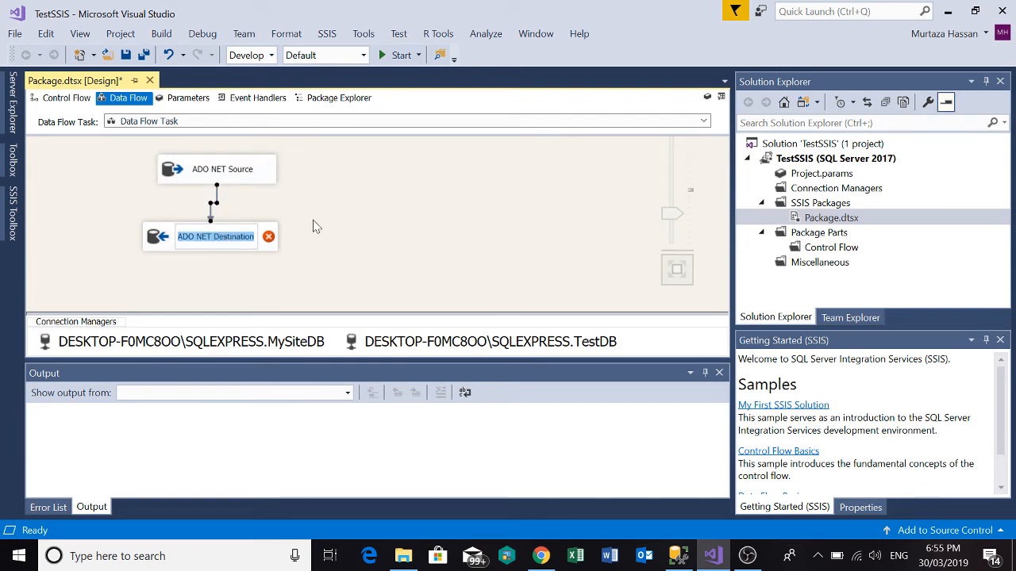
left_click(317, 226)
double_click(204, 235)
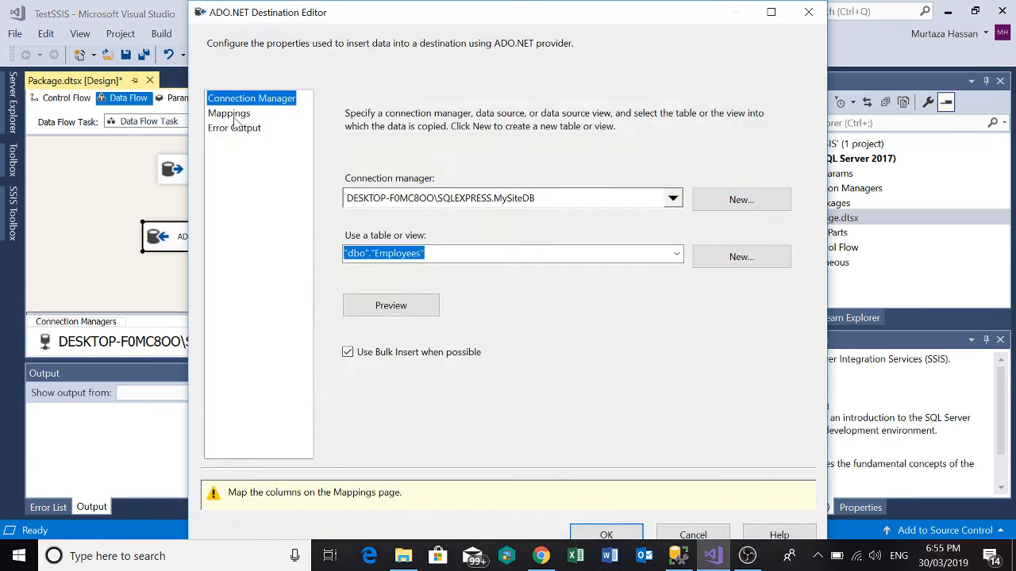
left_click(230, 115)
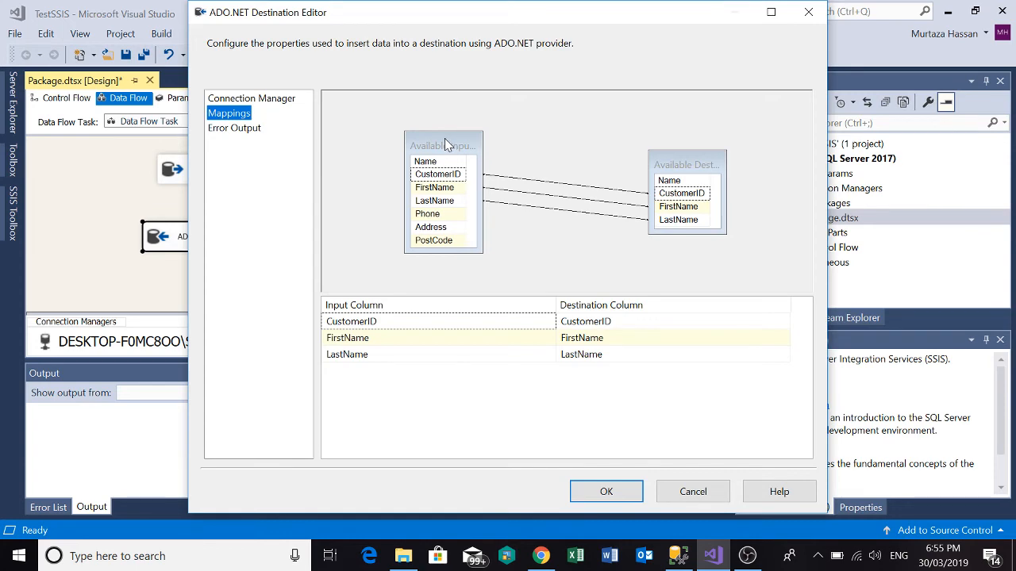
Compare the mapped columns with those of TestDB's dbo.Customers and MySiteDB's dbo.Employees in SQL Server Management Studio.
key("alt+Tab")
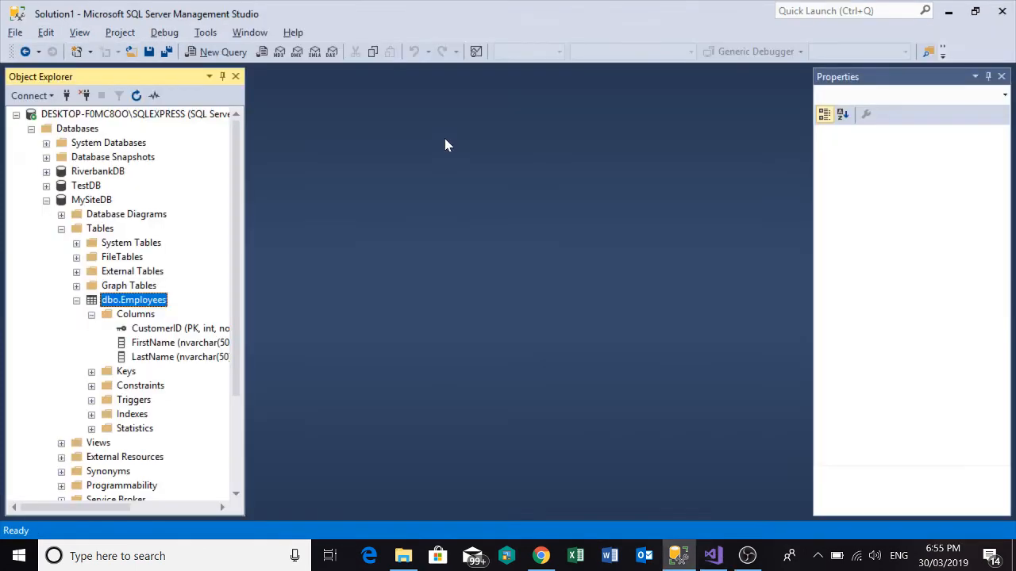
left_click(46, 186)
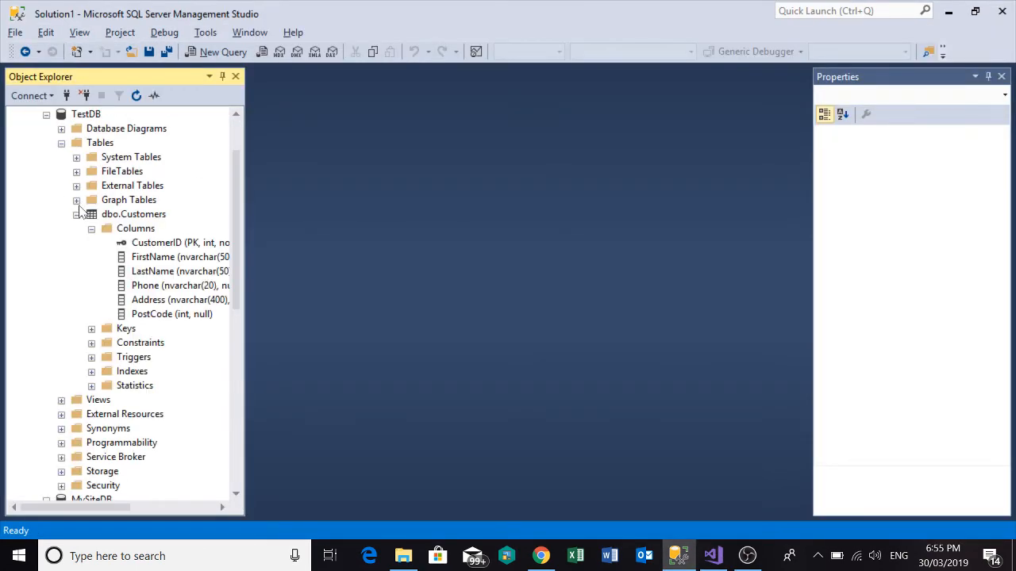
key("alt+Tab")
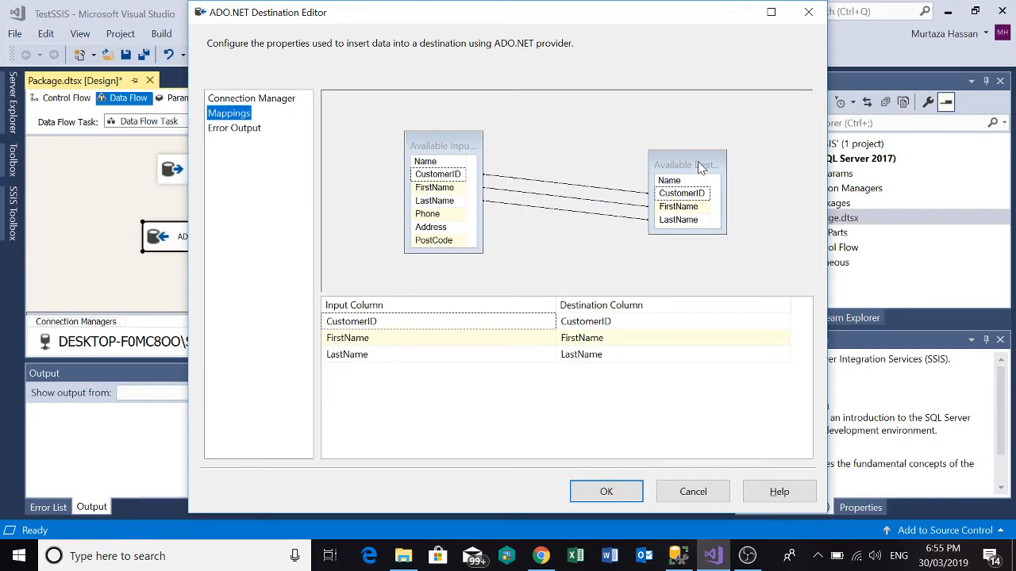
key("alt+Tab")
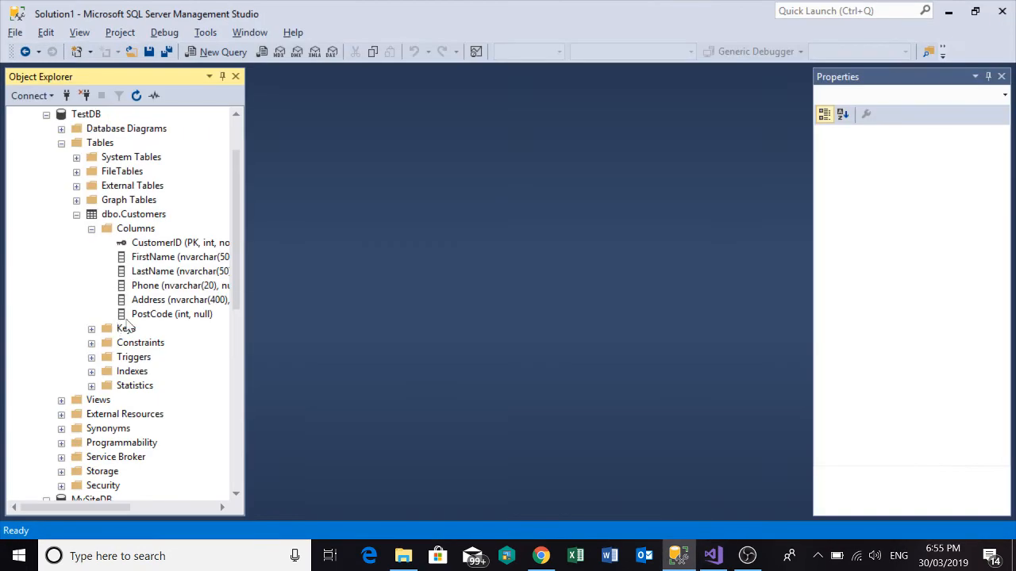
scroll(81, 380, "down", 2)
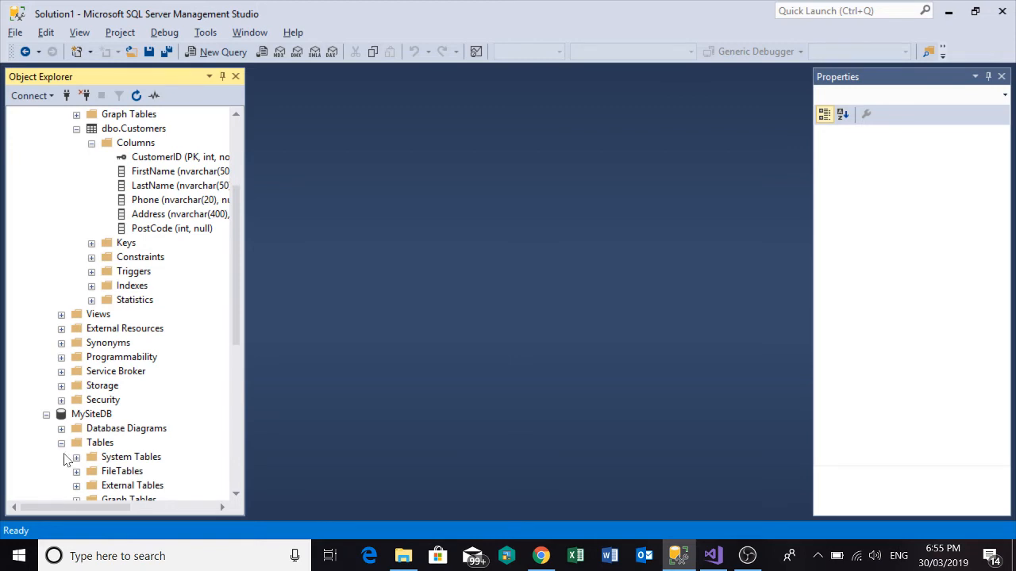
scroll(86, 413, "down", 2)
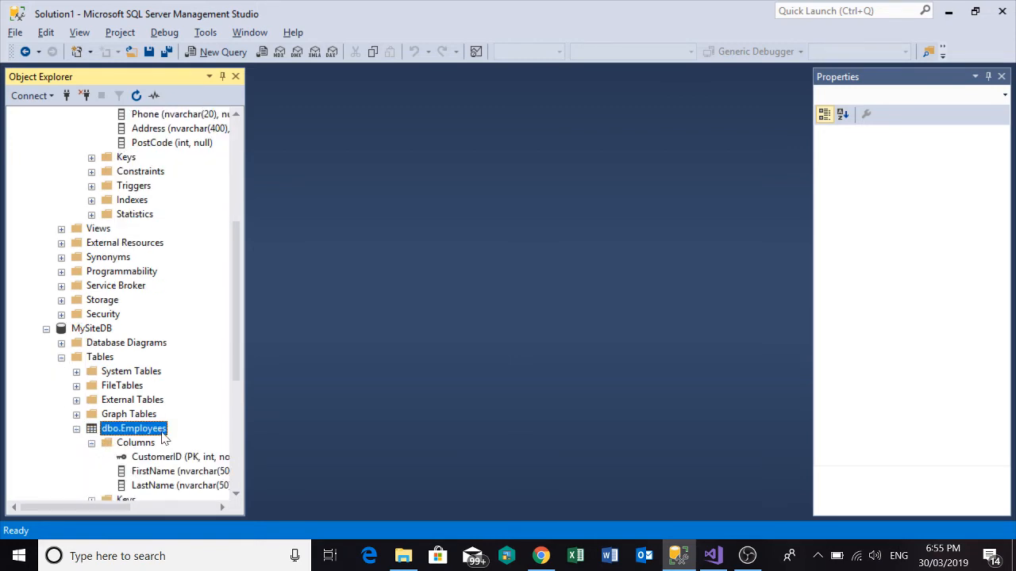
key("alt+Tab")
key("alt+Tab")
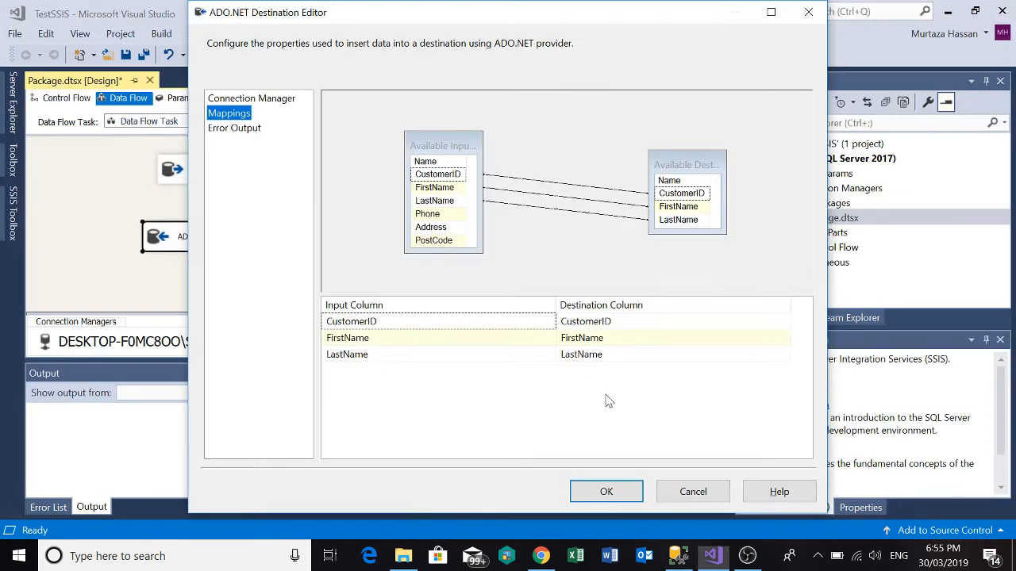
key("alt+Tab")
Check the input-to-destination mappings for CustomerID, FirstName and LastName, and accept the ADO NET Destination configuration.
left_click(583, 345)
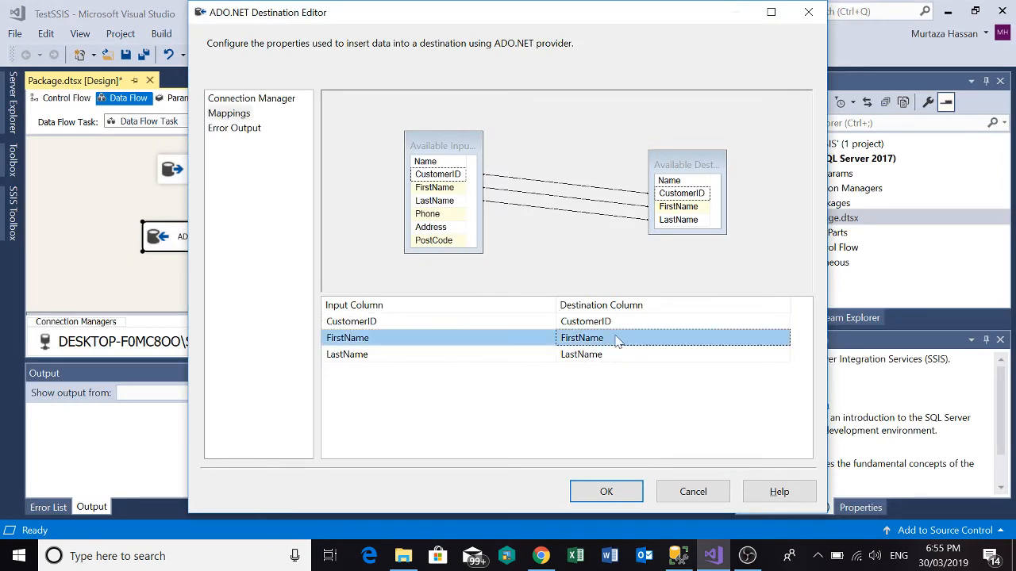
left_click(508, 343)
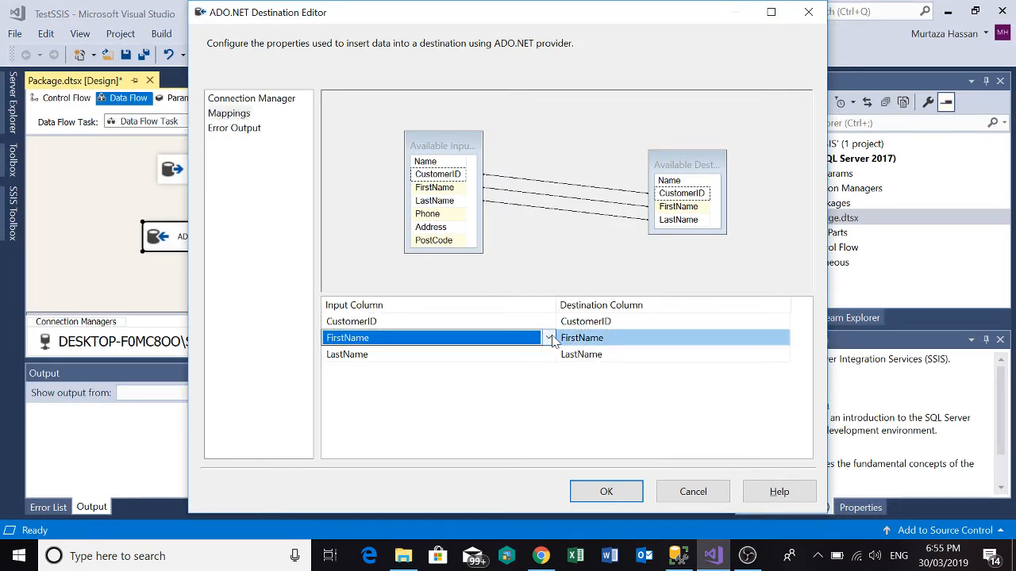
left_click(548, 338)
left_click(551, 338)
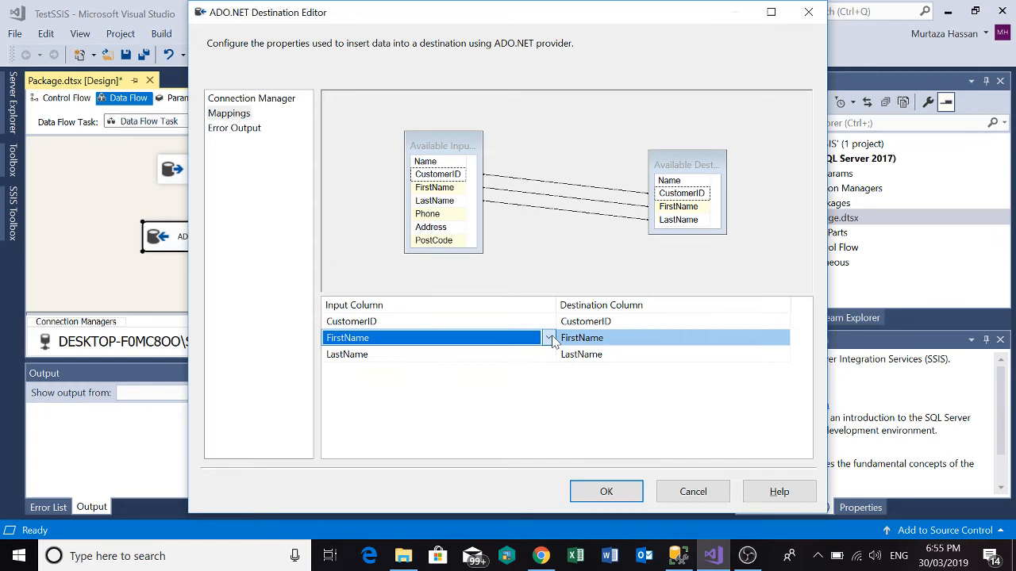
left_click(680, 343)
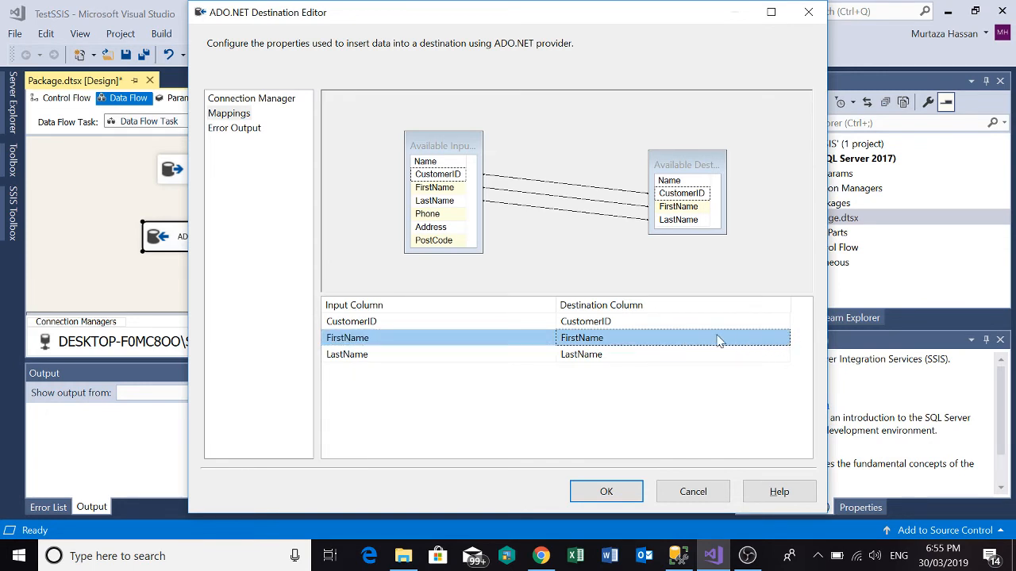
left_click(671, 354)
left_click(650, 338)
left_click(483, 324)
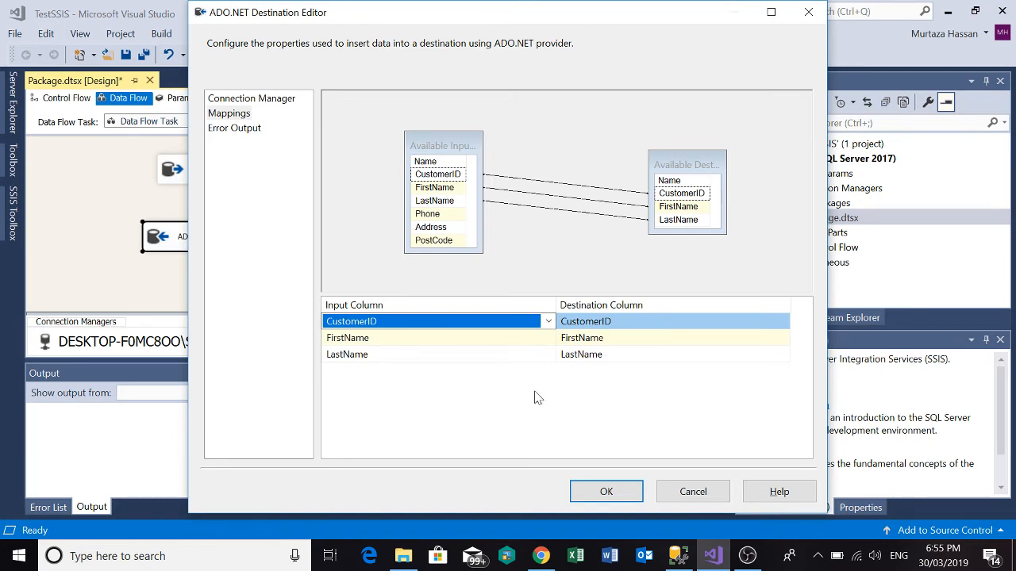
left_click(591, 490)
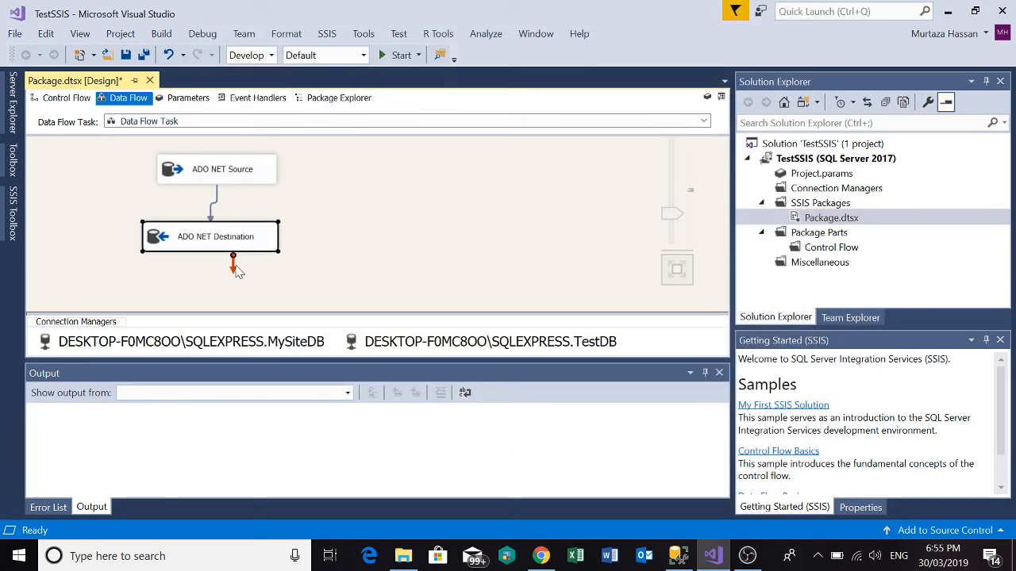
Try to connect the ADO NET Destination's error output to the ADO NET Source.
left_click(226, 173)
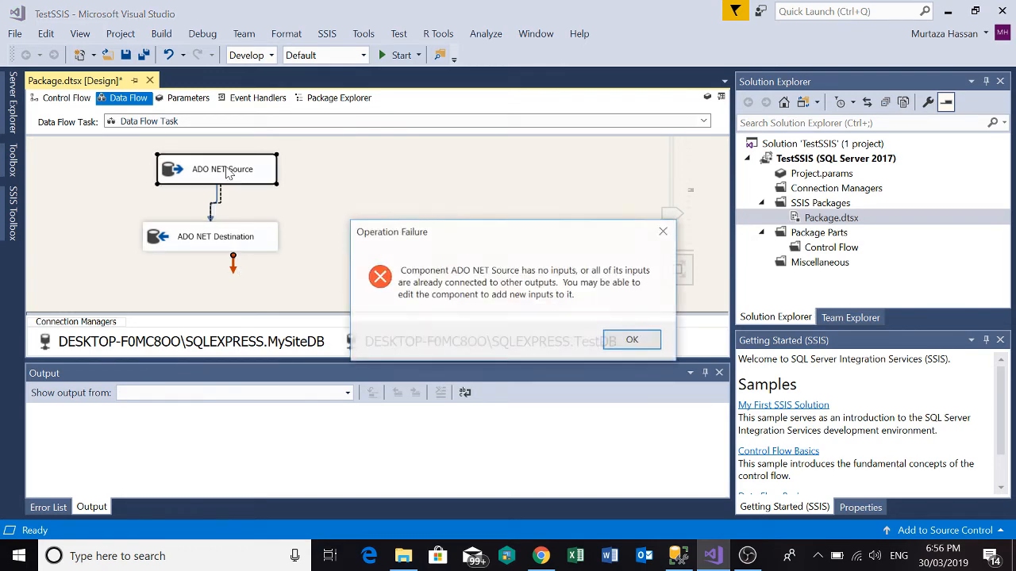
left_click(631, 340)
left_click(248, 173)
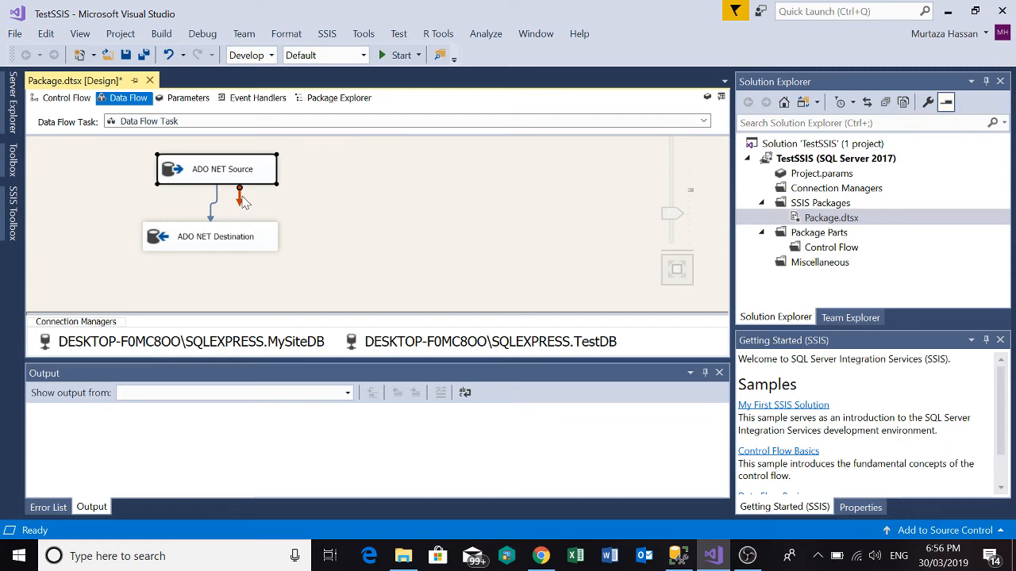
Look over the data flow components in the SSIS Toolbox, and return to the source and destination in the data flow.
left_click(10, 204)
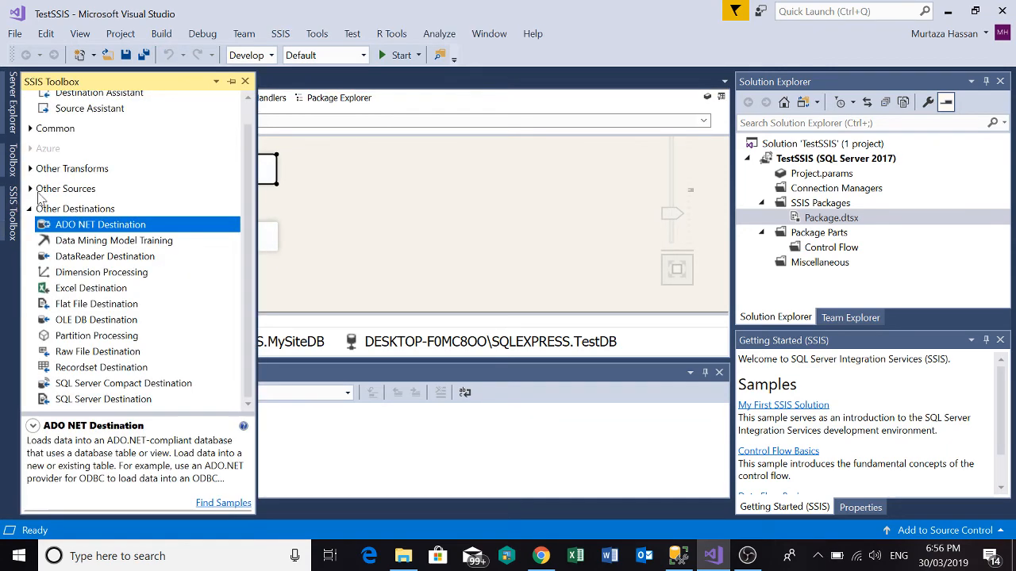
scroll(169, 208, "up", 1)
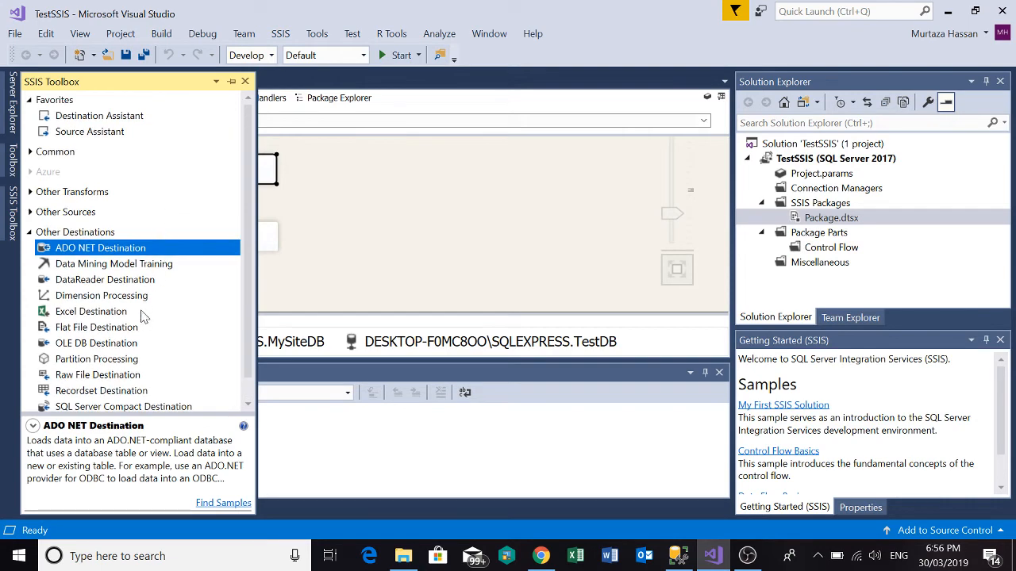
left_click(328, 222)
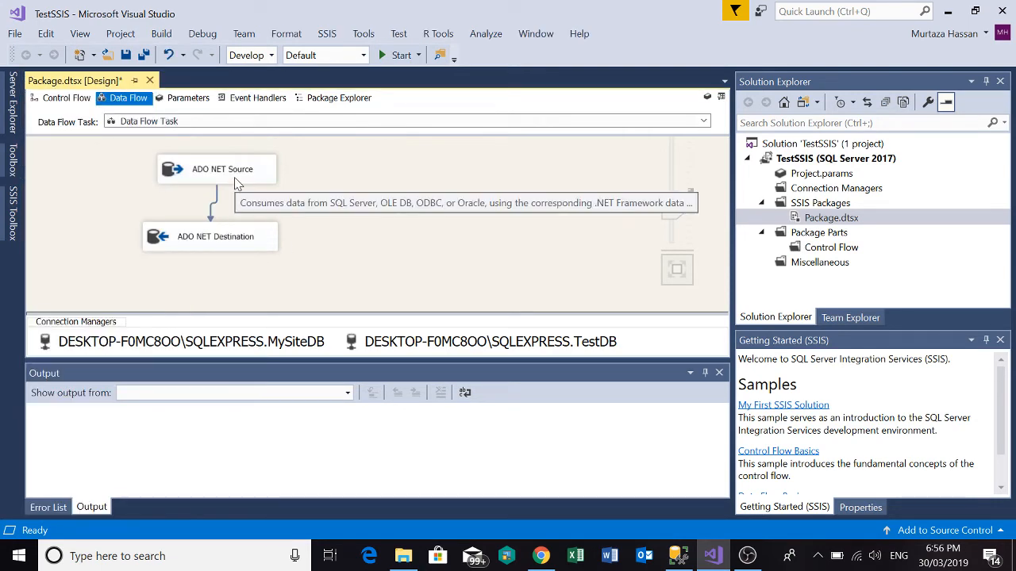
left_click(235, 181)
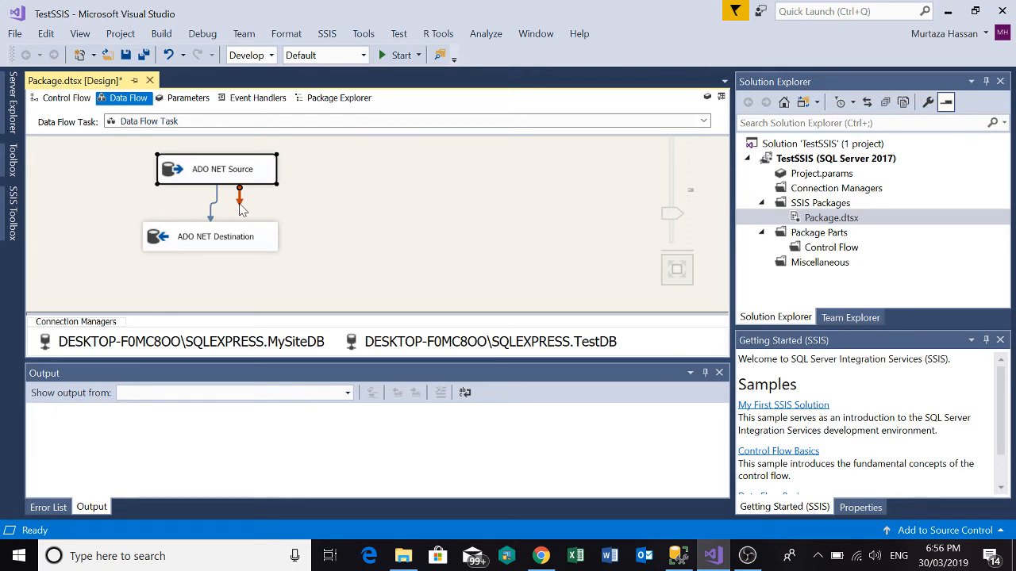
left_click(311, 213)
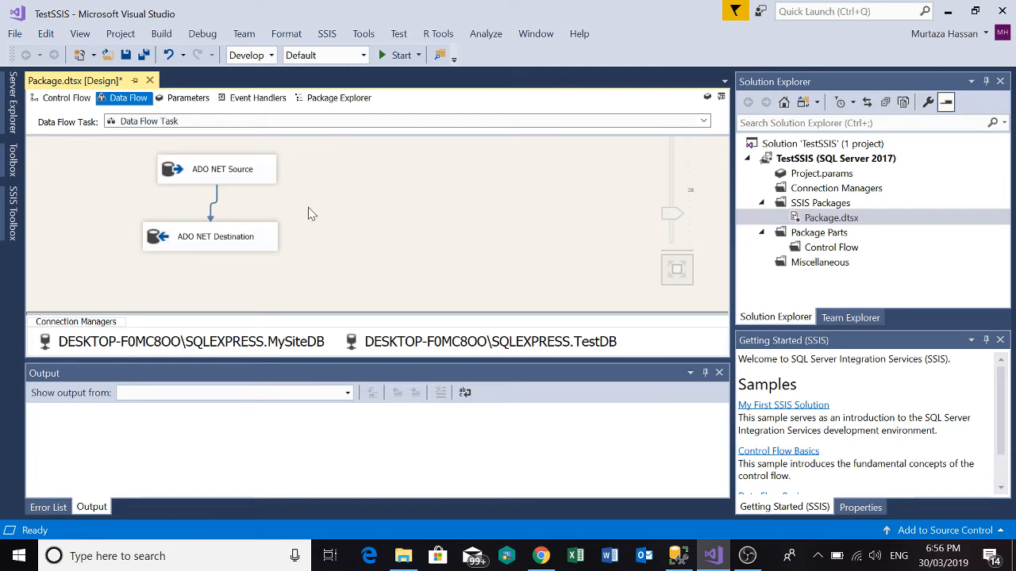
View the Data Flow Task in the package's control flow, and reopen its data flow.
left_click(225, 171)
left_click(67, 98)
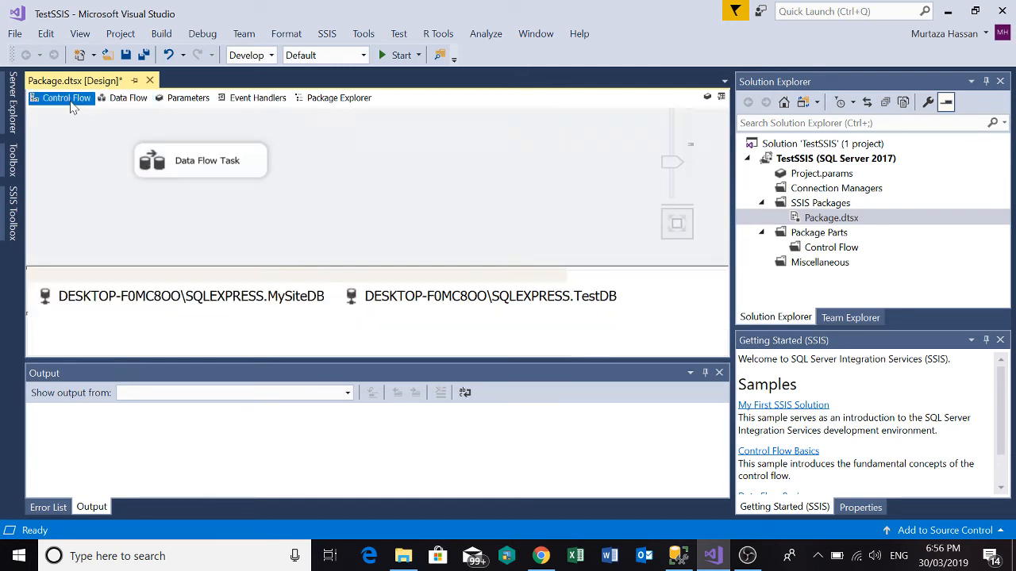
left_click(188, 163)
left_click(188, 163)
left_click(188, 164)
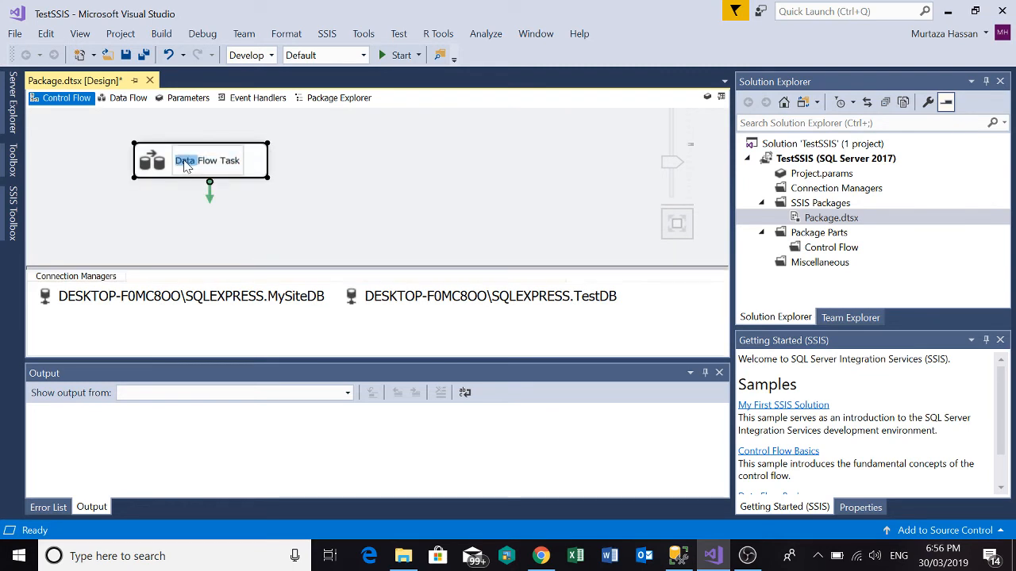
double_click(167, 158)
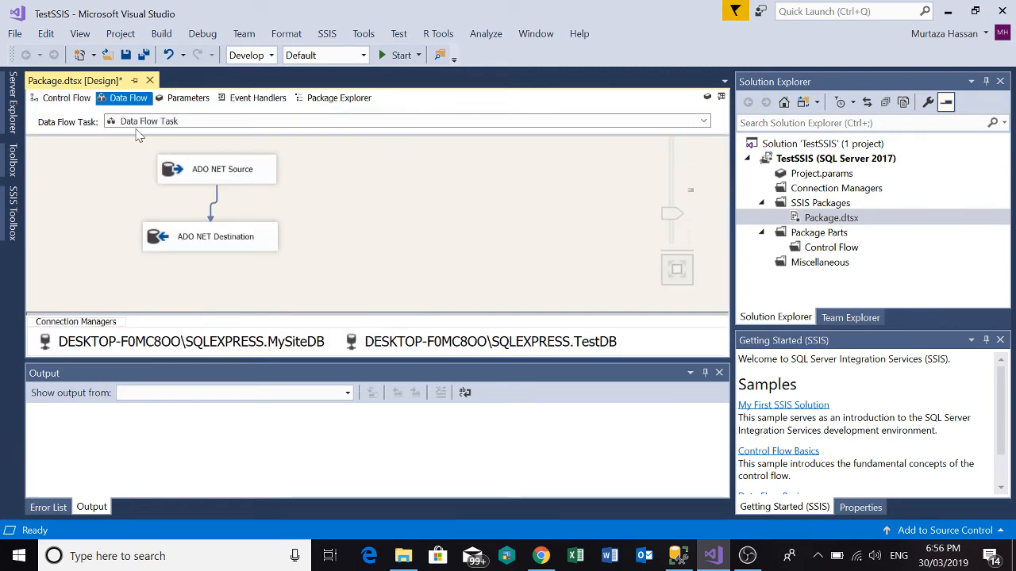
Select the ADO NET Source, check TestDB's dbo.Customers columns in SQL Server Management Studio, and return to Visual Studio.
left_click(202, 176)
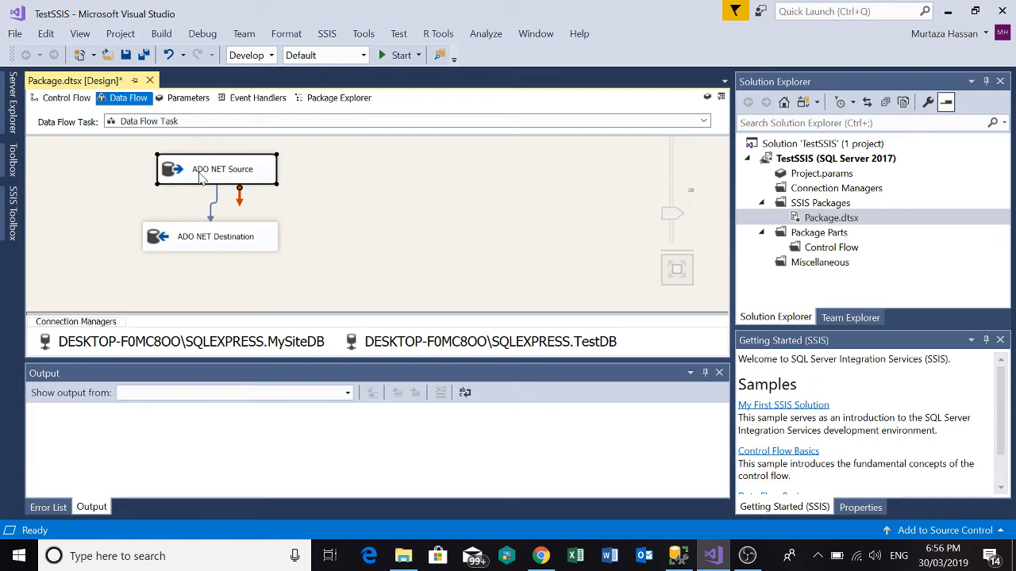
key("alt+Tab")
scroll(166, 193, "up", 4)
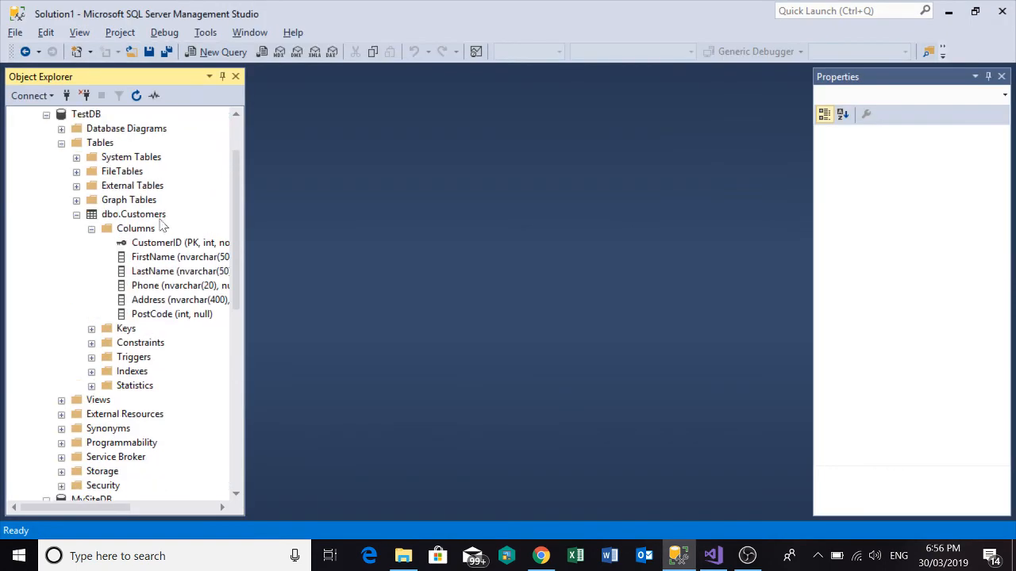
key("alt+Tab")
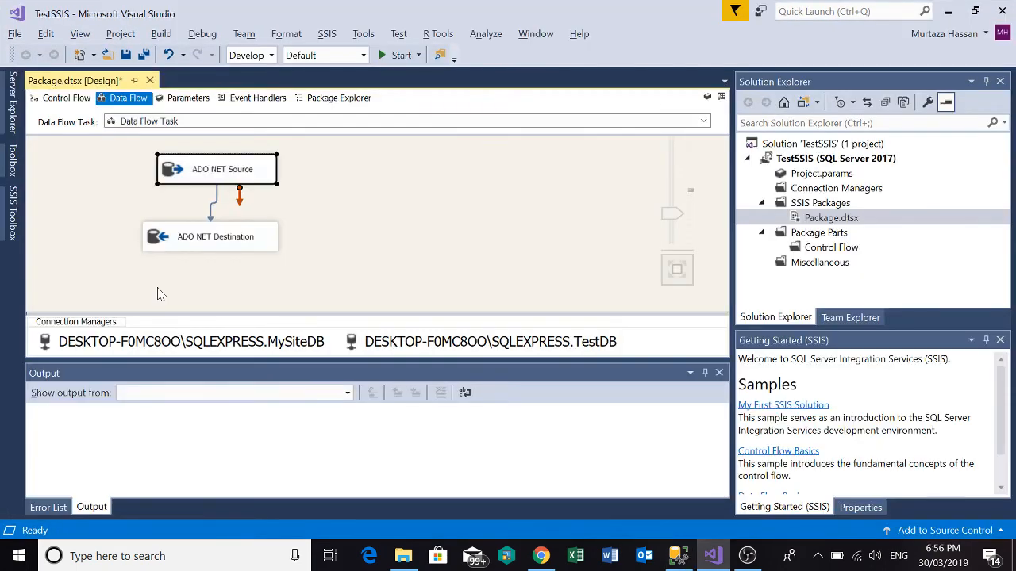
Select the ADO NET Destination, check the rows of MySiteDB's dbo.Employees in SQL Server Management Studio, and return to Visual Studio.
left_click(215, 242)
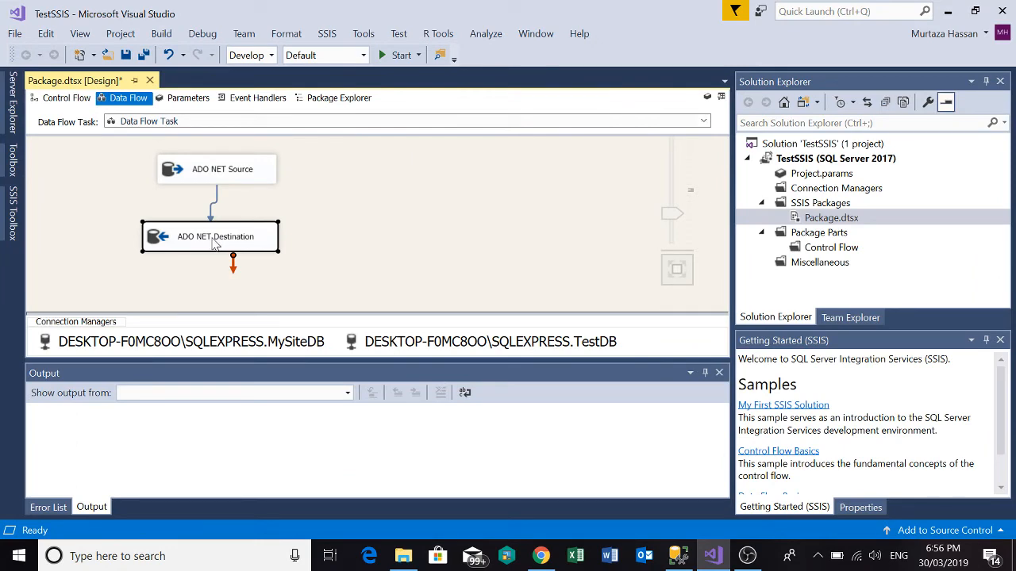
key("alt+Tab")
scroll(159, 342, "down", 6)
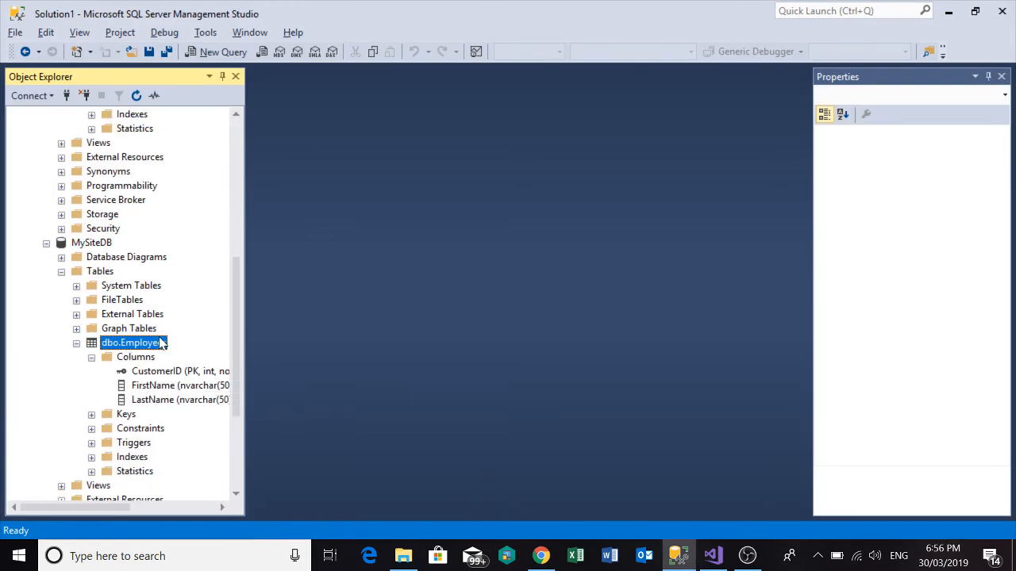
right_click(161, 343)
left_click(198, 218)
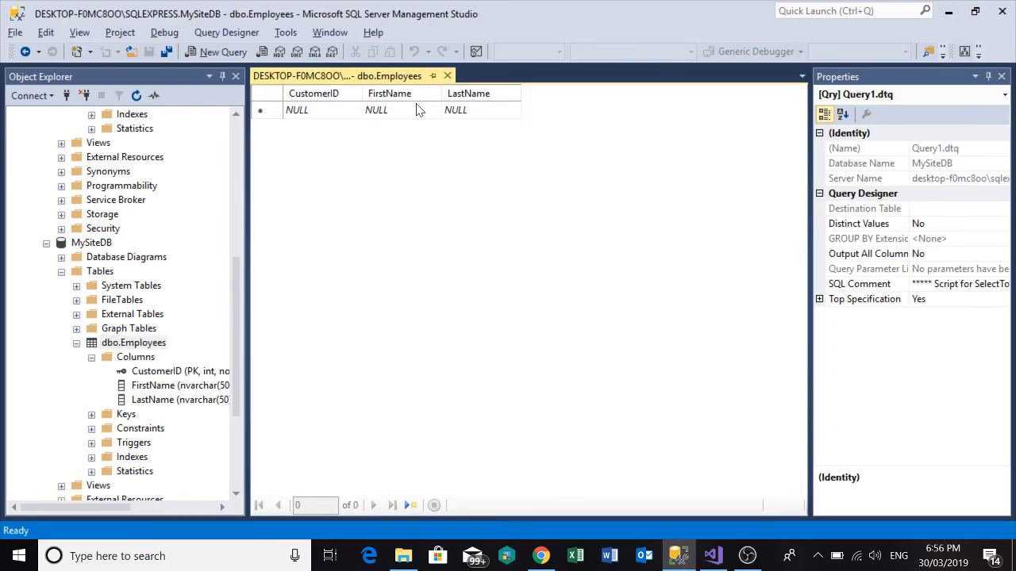
key("alt+Tab")
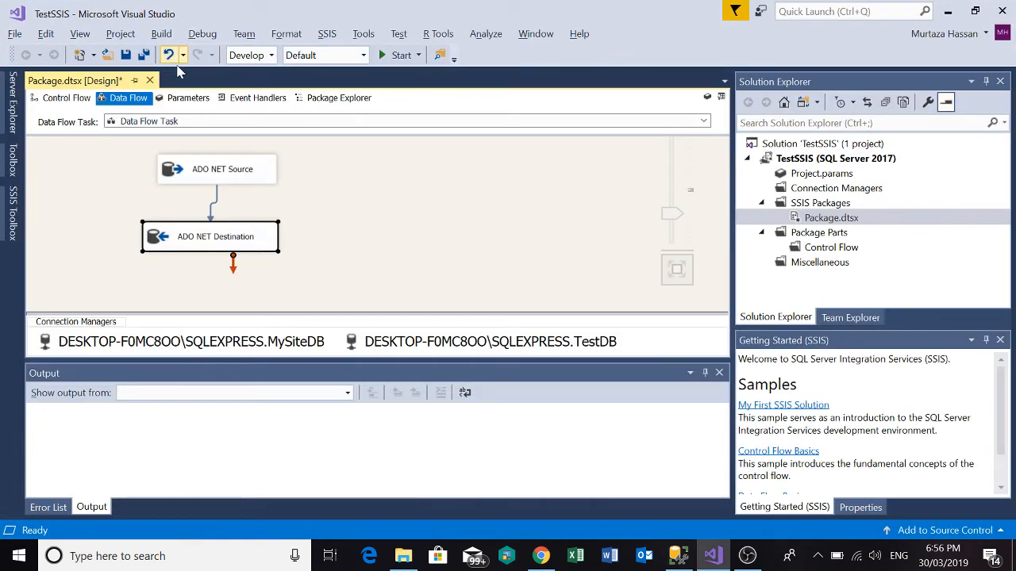
Run the TestSSIS package and check the execution status in its control flow and data flow.
left_click(397, 56)
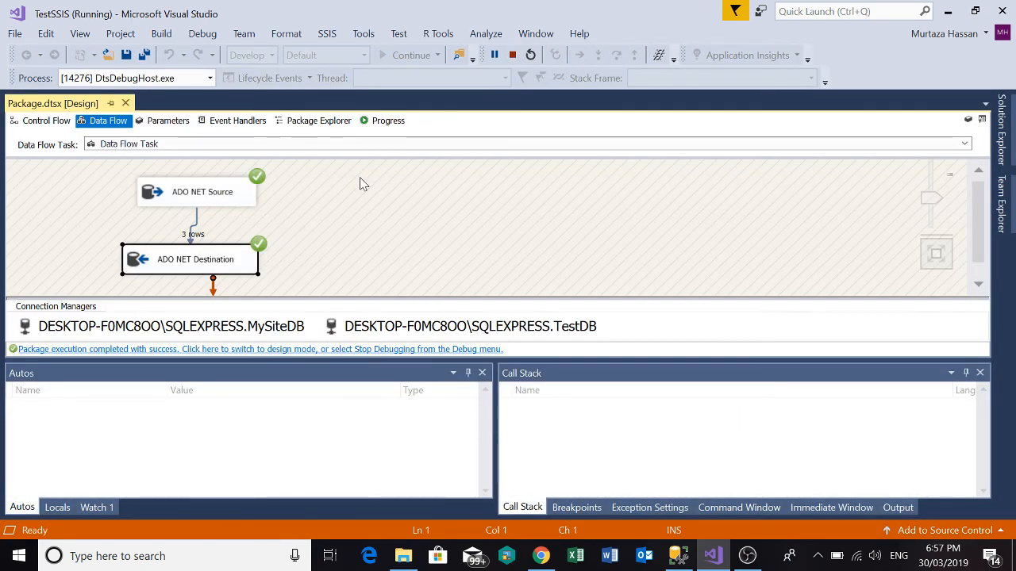
left_click(59, 122)
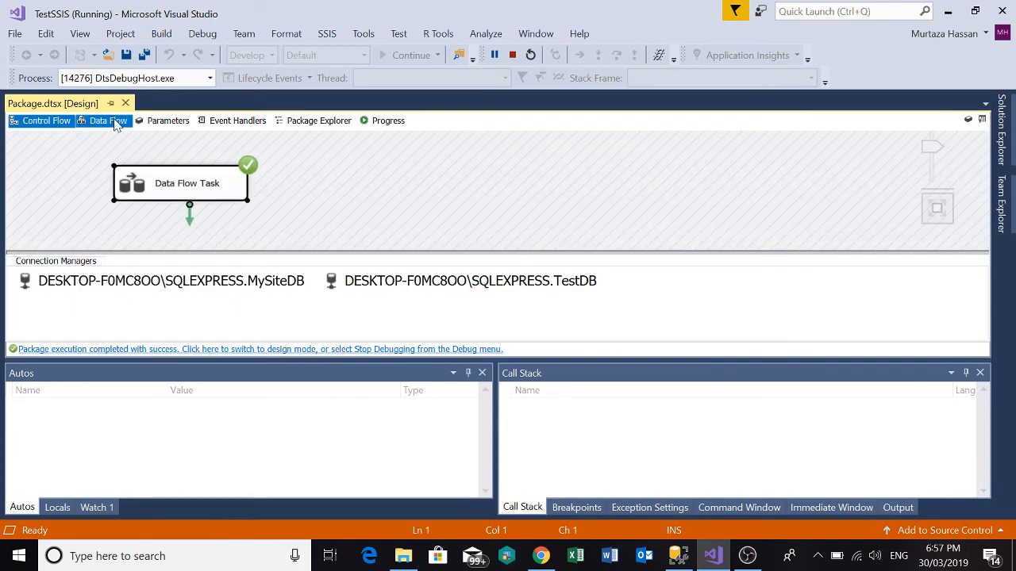
left_click(111, 121)
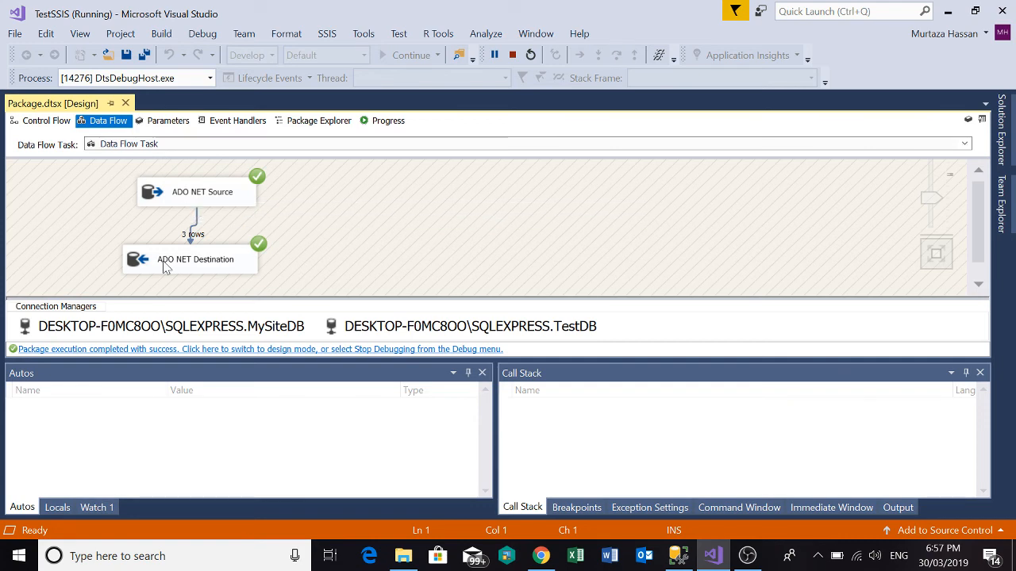
Switch to SQL Server Management Studio and reload the top 200 rows of MySiteDB's dbo.Employees to check the transferred data.
key("alt+Tab")
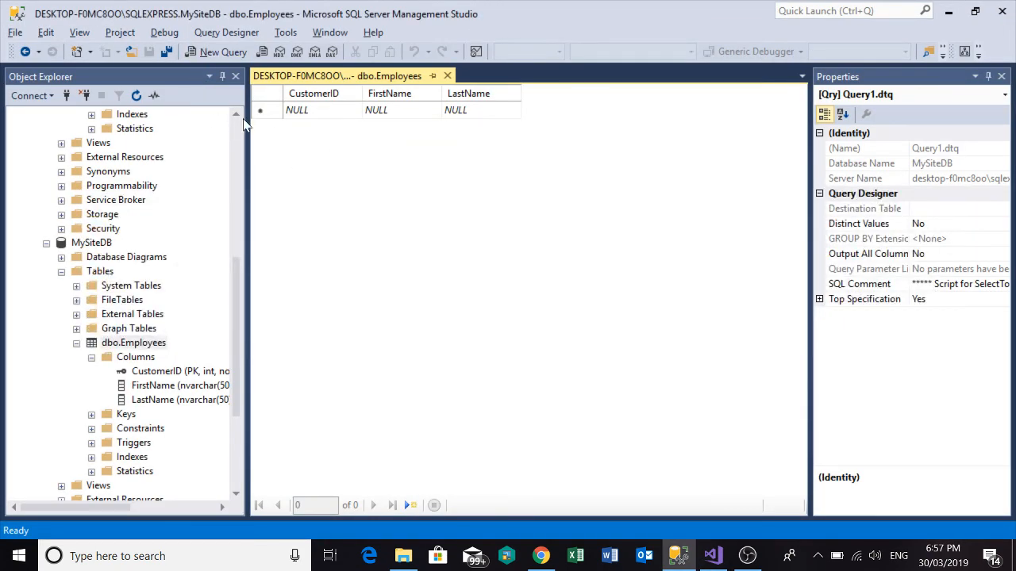
left_click(446, 75)
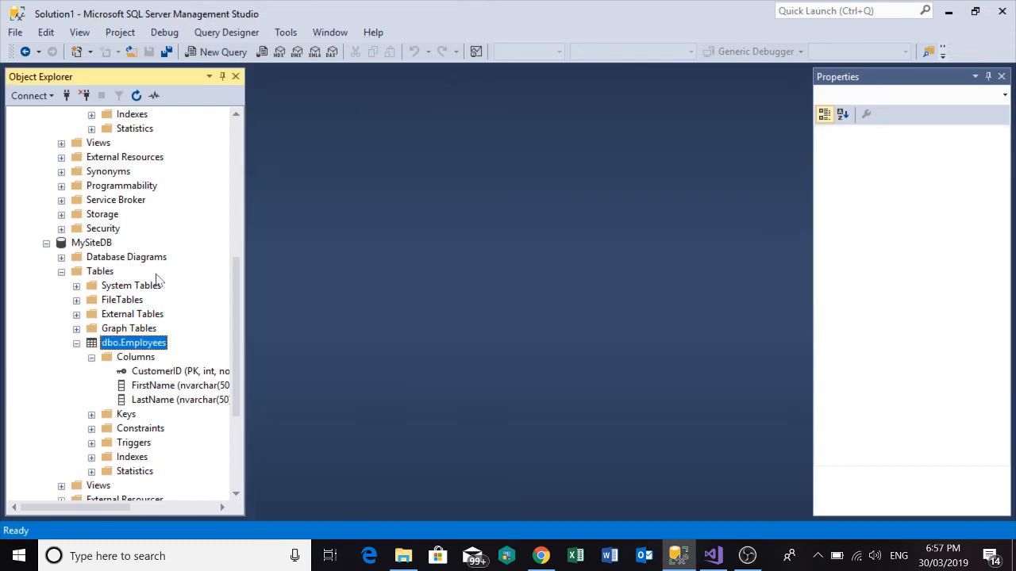
right_click(136, 350)
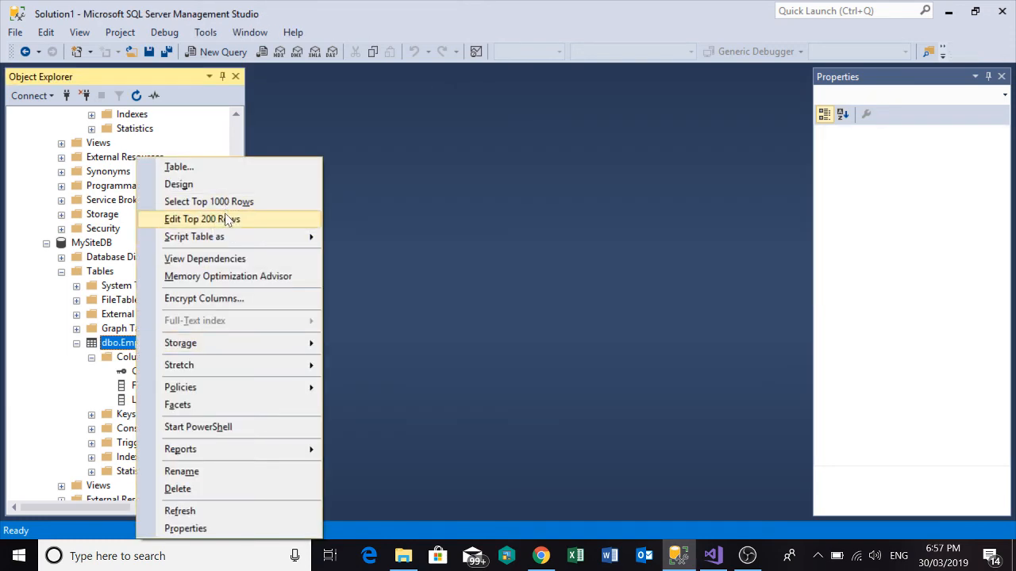
left_click(227, 219)
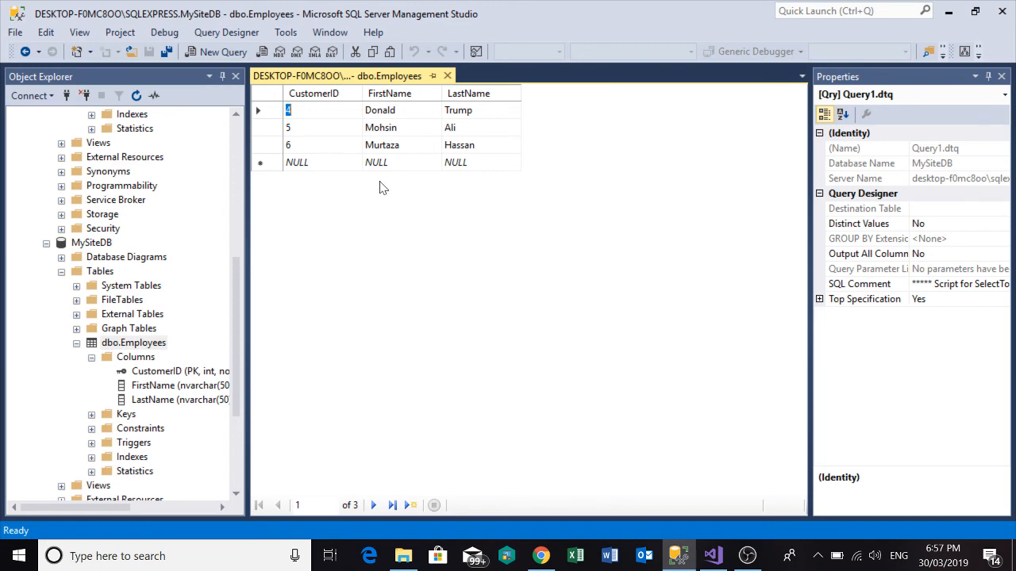
Return to Visual Studio and stop debugging the package.
key("alt+Tab")
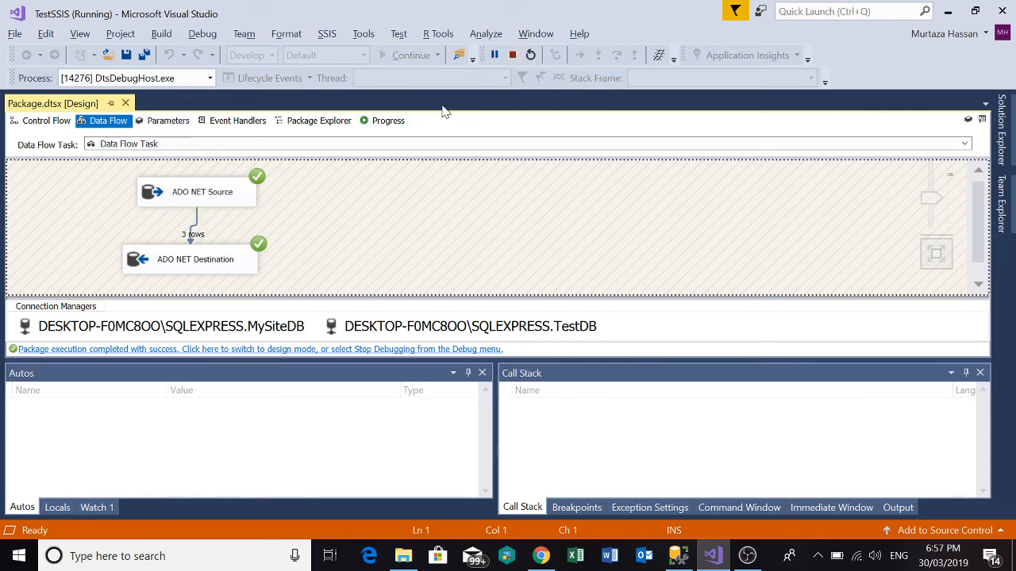
left_click(513, 55)
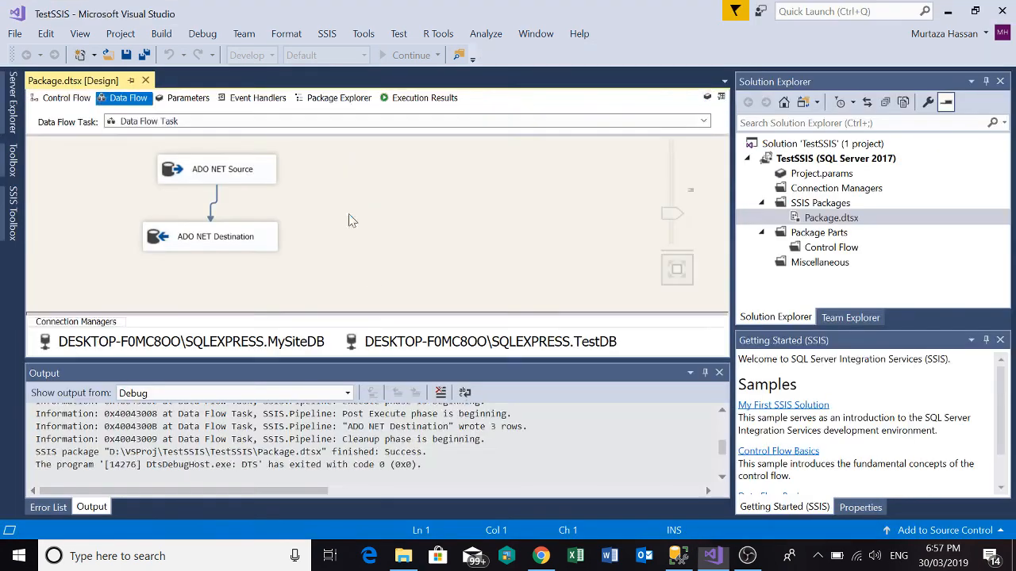
Look over the Other Transforms components in the SSIS Toolbox, and return to the ADO NET Source and Destination in the data flow.
left_click(17, 216)
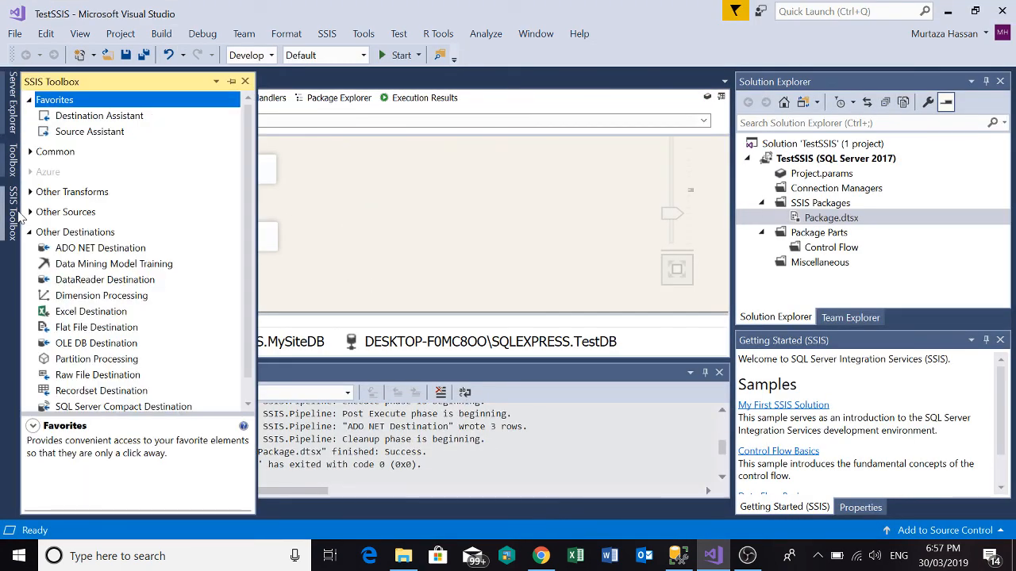
scroll(48, 242, "down", 1)
scroll(50, 246, "up", 1)
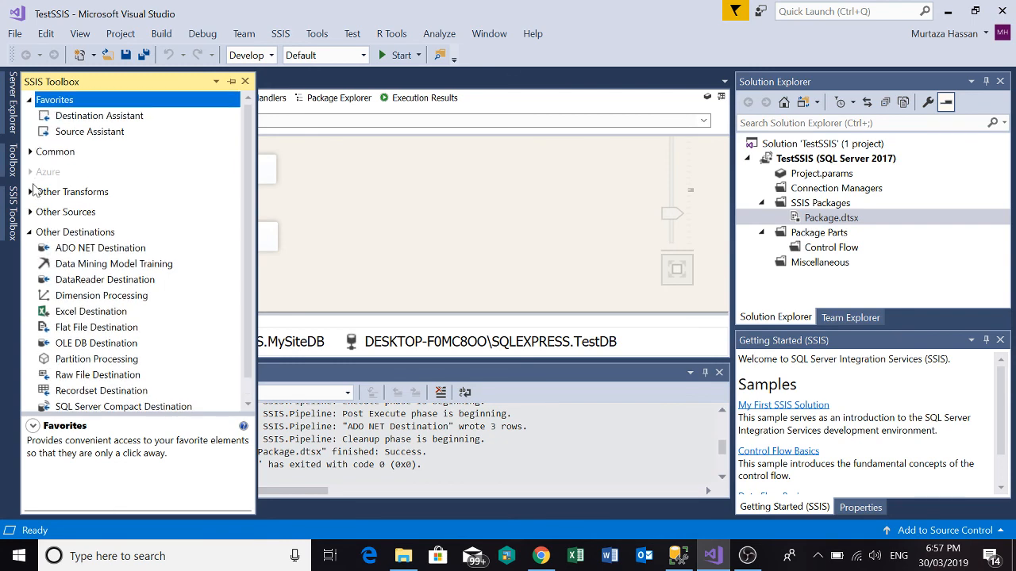
left_click(29, 192)
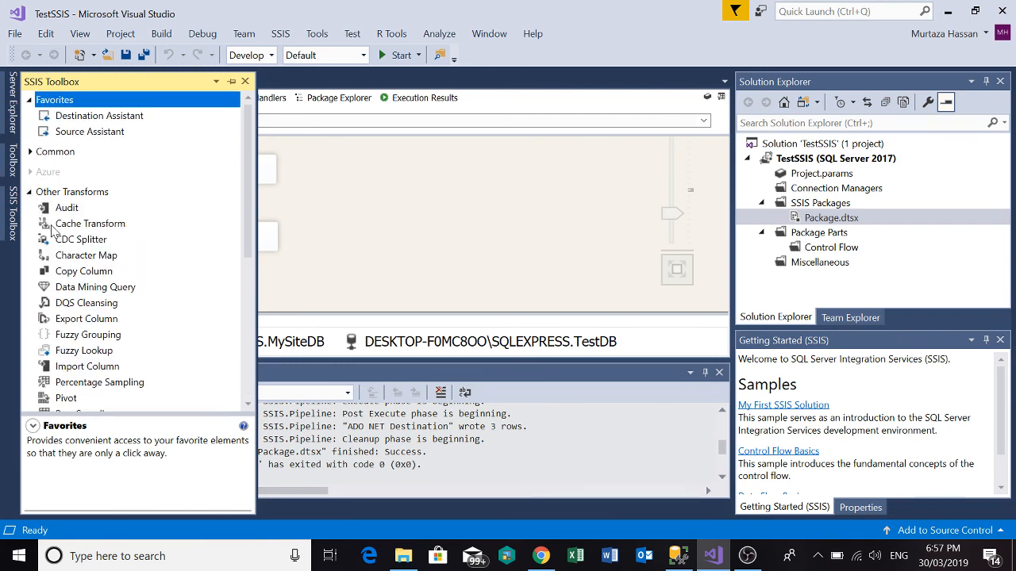
scroll(59, 255, "down", 4)
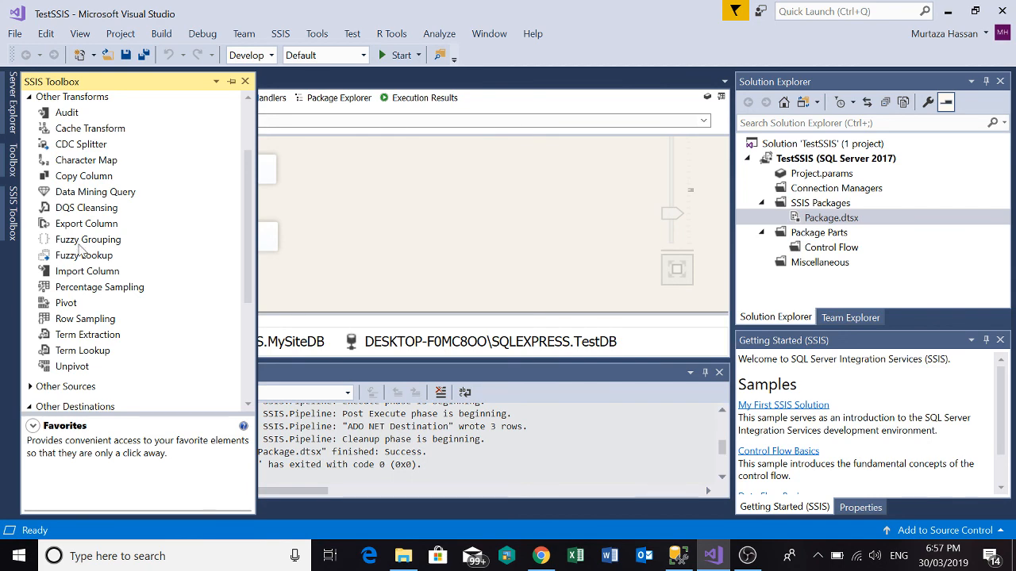
left_click(327, 227)
left_click(243, 181)
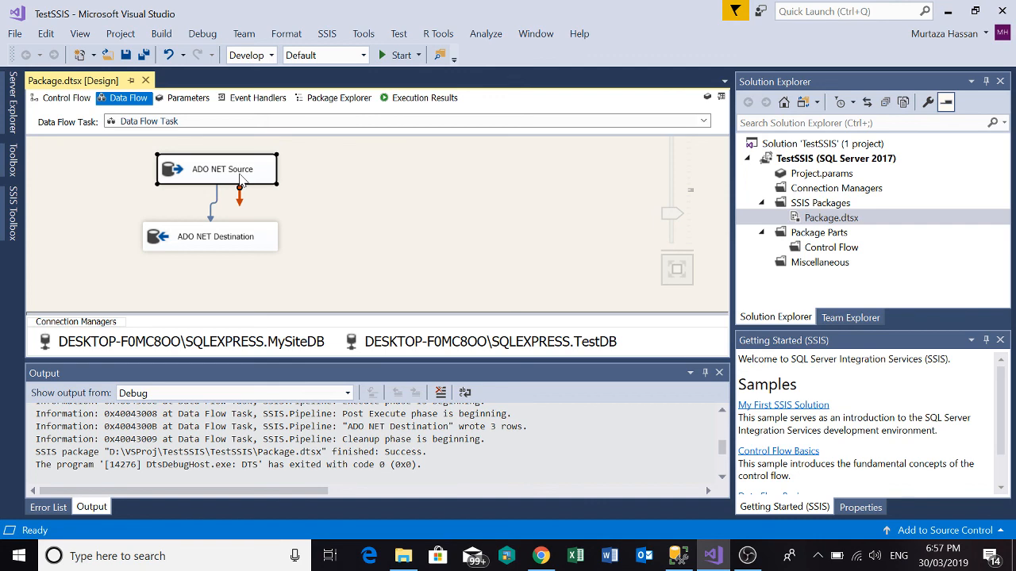
left_click(232, 247)
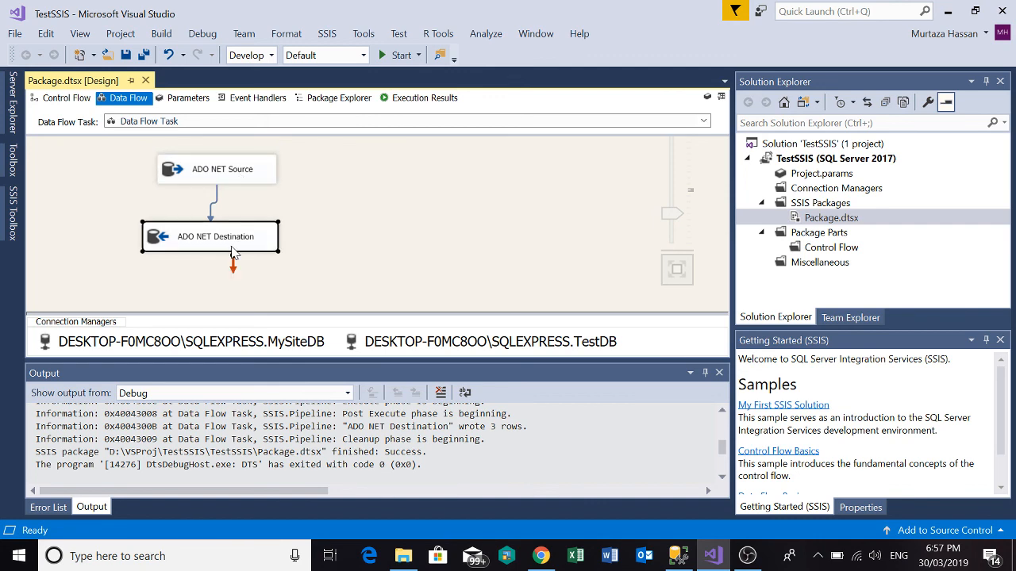
left_click(756, 558)
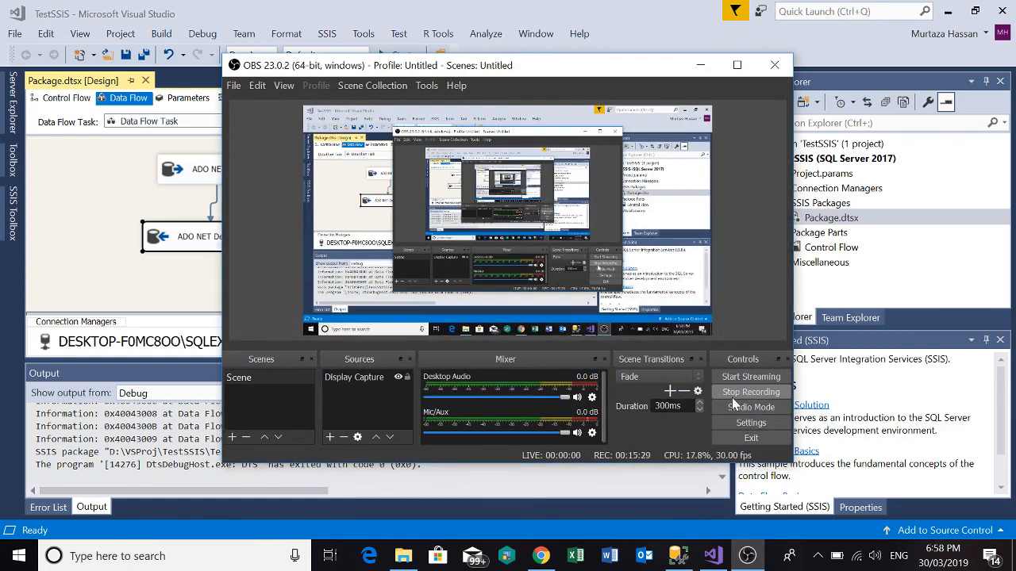